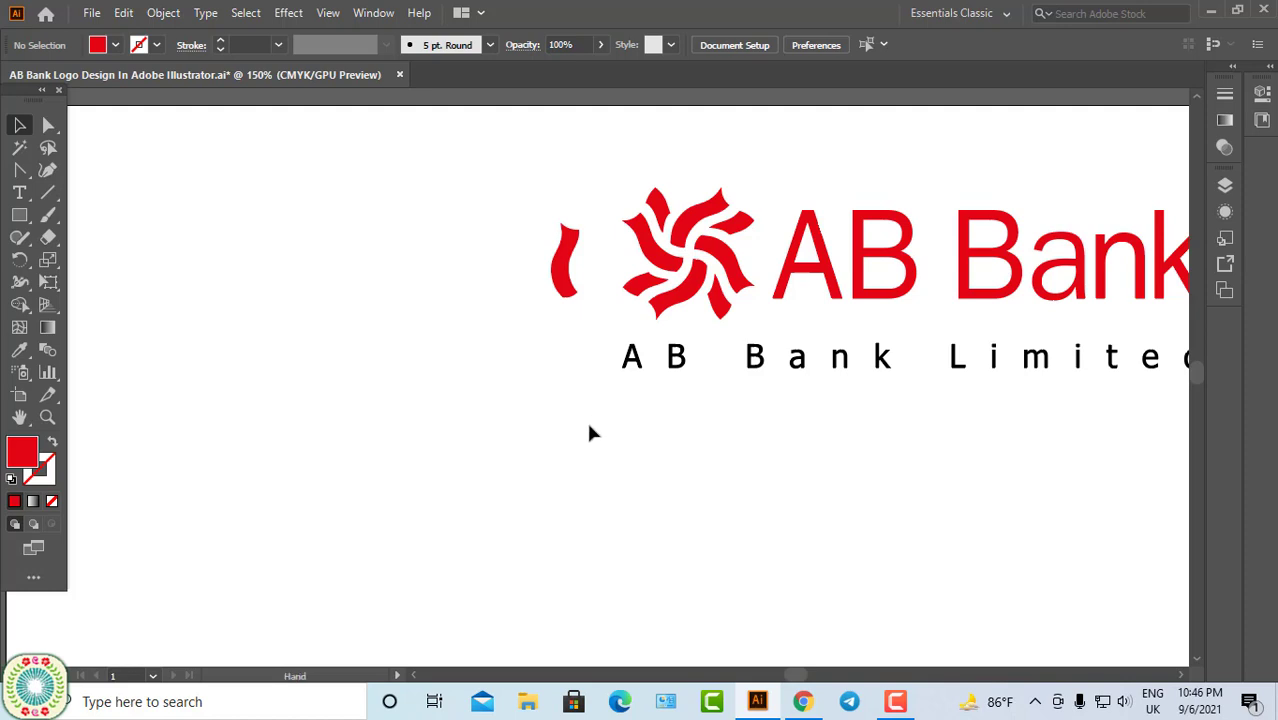
Draw a narrow vertical red rectangle, about 4 mm wide and 16 mm tall, in the empty area beside the reference petal
key(space)
drag(590, 432, 567, 439)
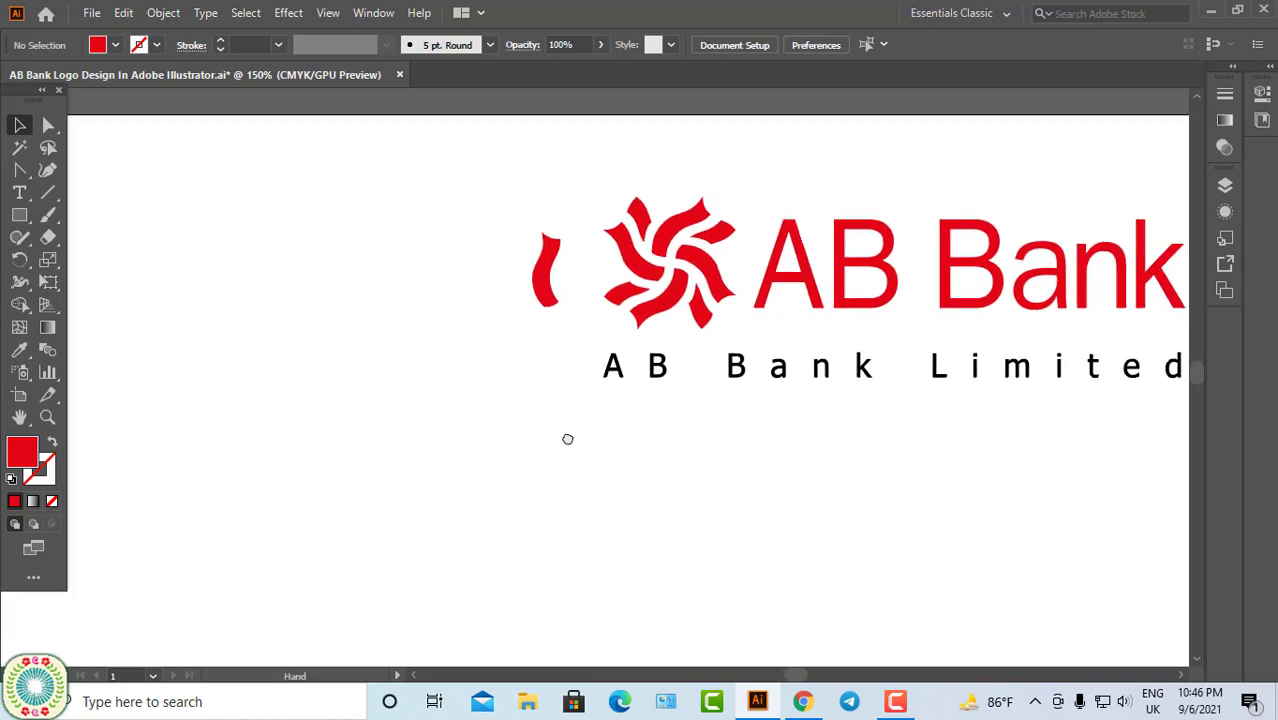
key(space)
drag(562, 451, 574, 425)
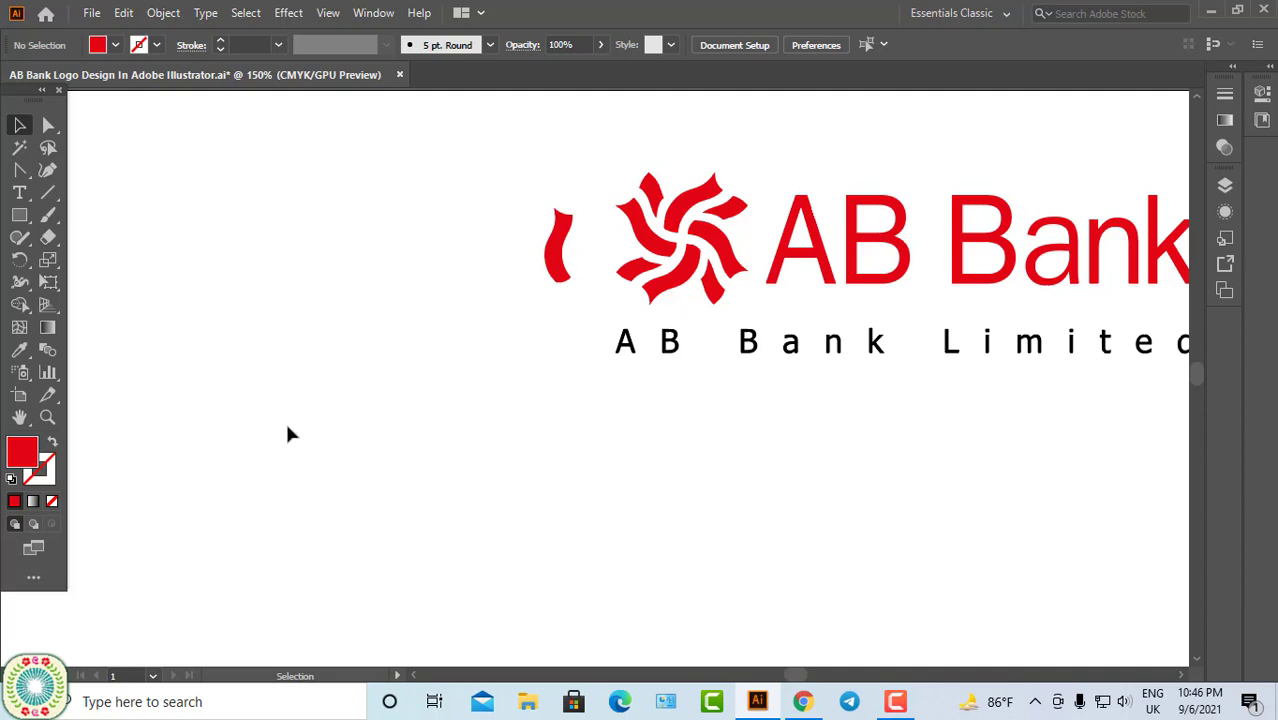
click(20, 215)
click(199, 248)
click(298, 328)
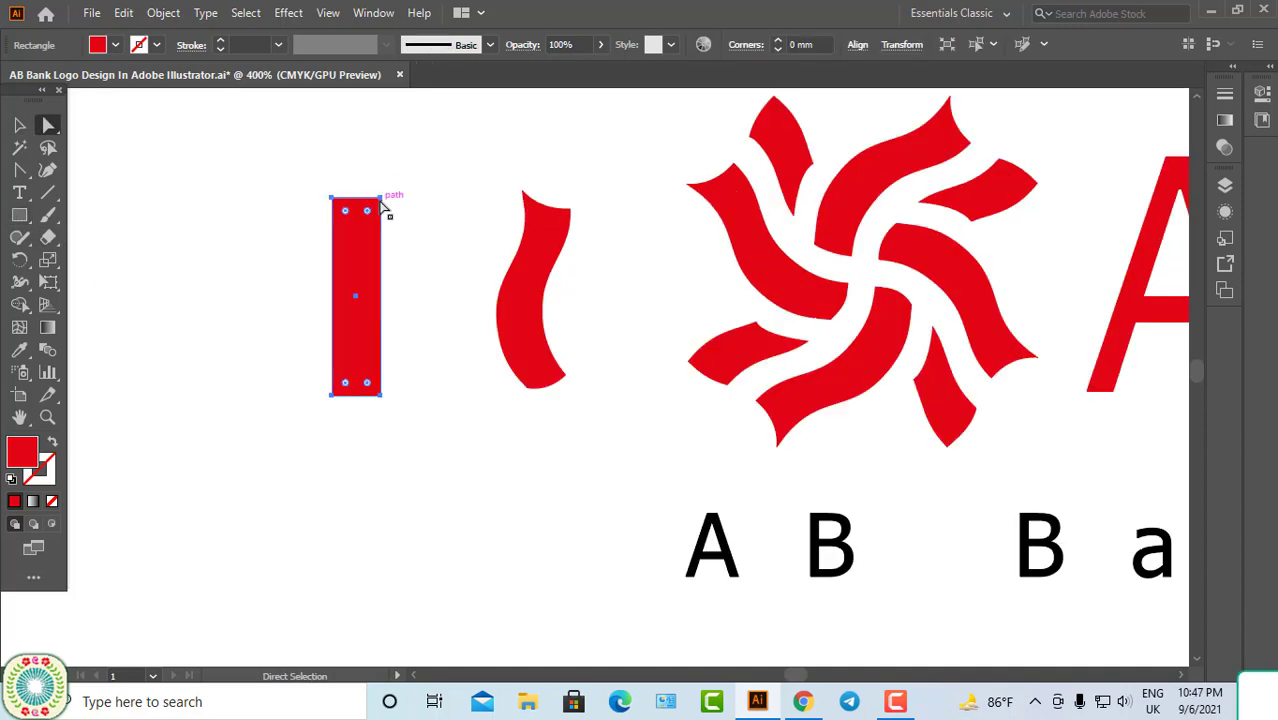
Slant the rectangle's top edge by lowering its right corner, and taper its base by moving both bottom corners inward
drag(380, 200, 380, 216)
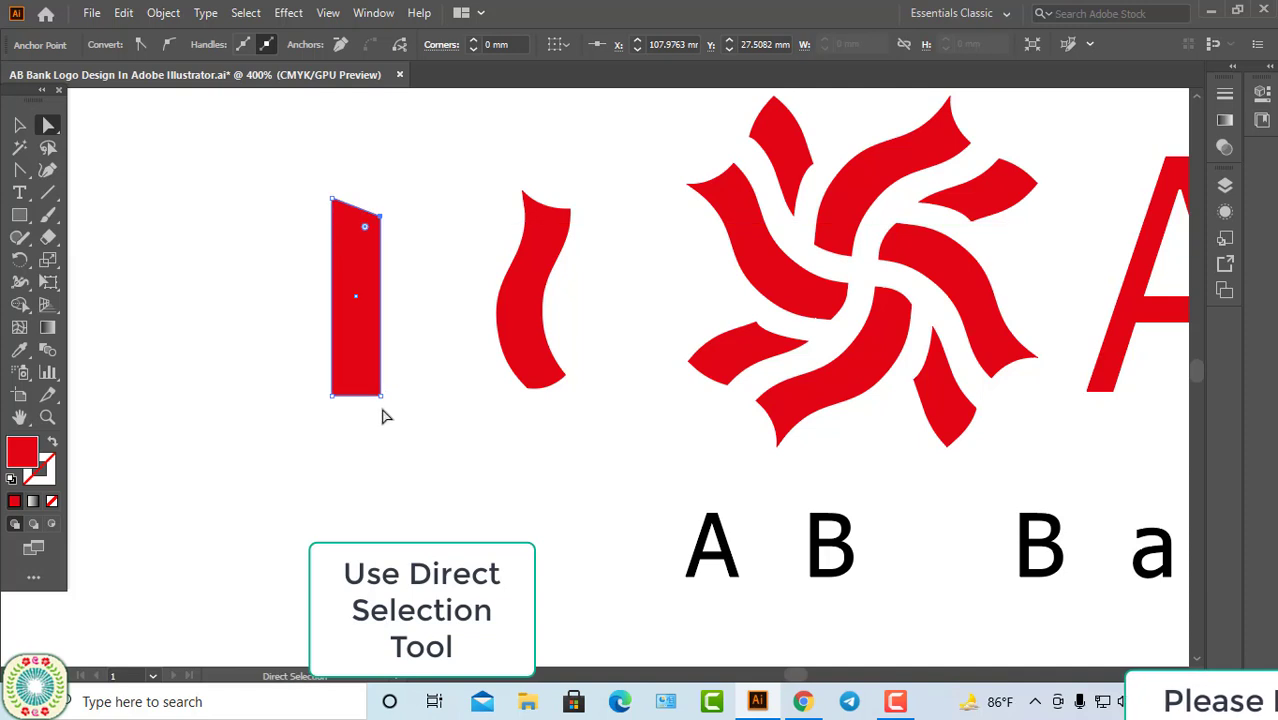
key(ctrl+space)
ctrl+click(390, 403)
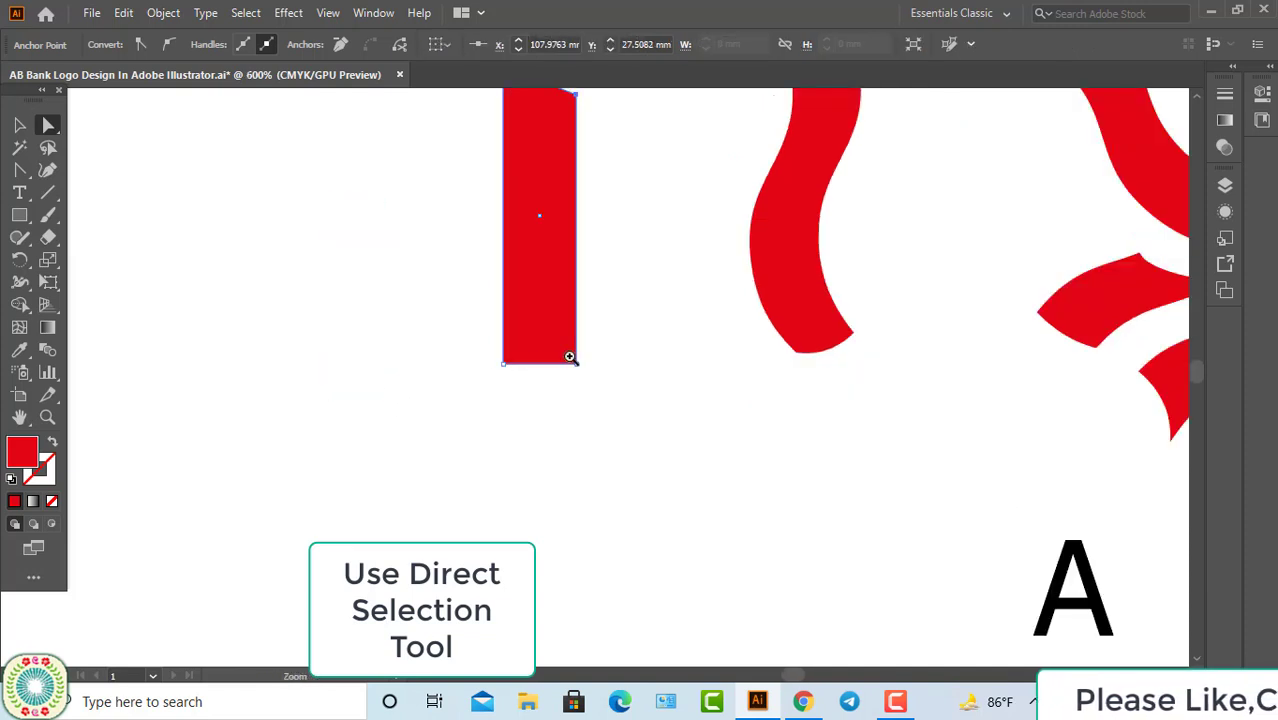
ctrl+click(570, 357)
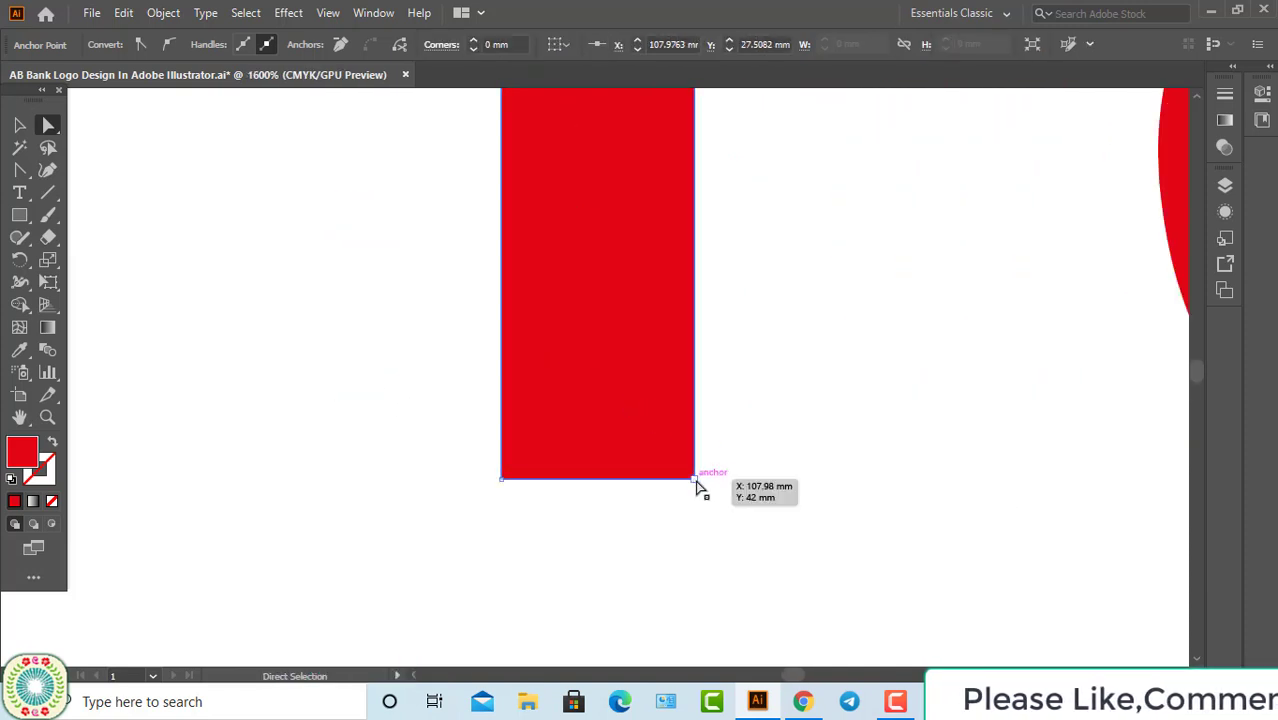
drag(696, 479, 685, 450)
drag(502, 485, 501, 375)
Curve the shape's top and bottom edges downward with the Anchor Point tool to match the reference petal
key(ctrl+minus)
key(ctrl+minus)
key(ctrl+minus)
key(ctrl+minus)
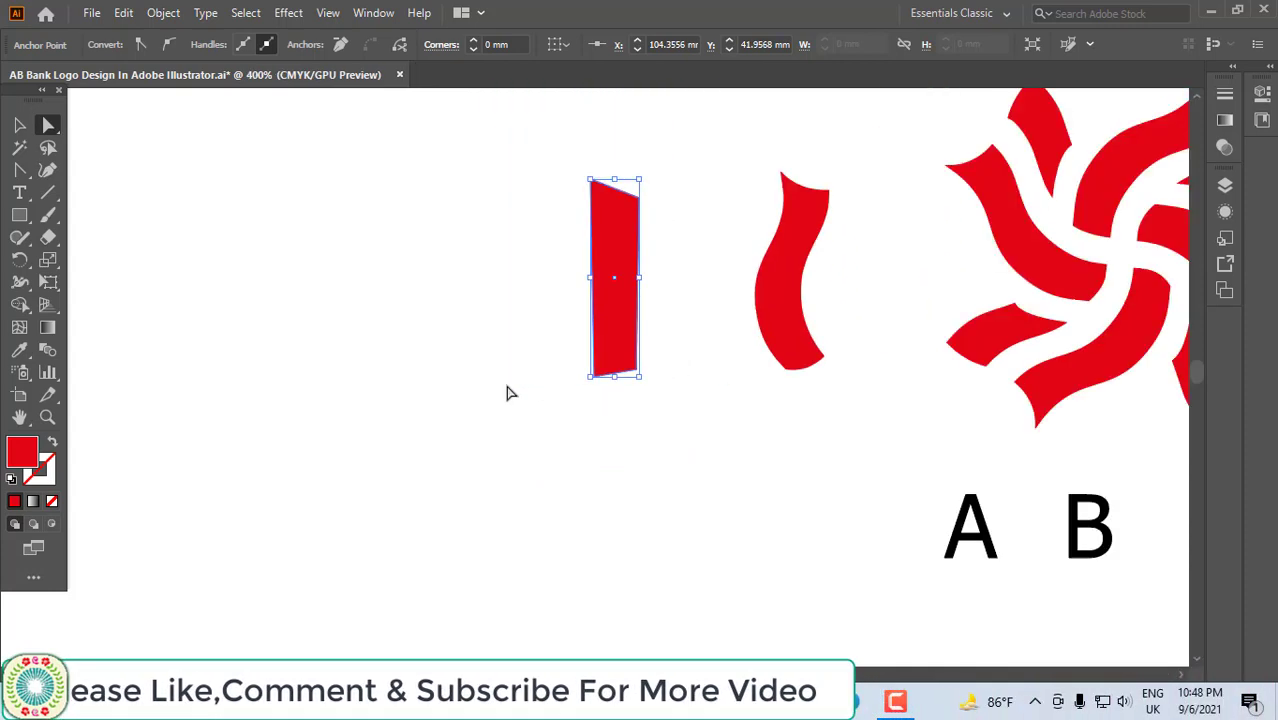
ctrl+click(630, 341)
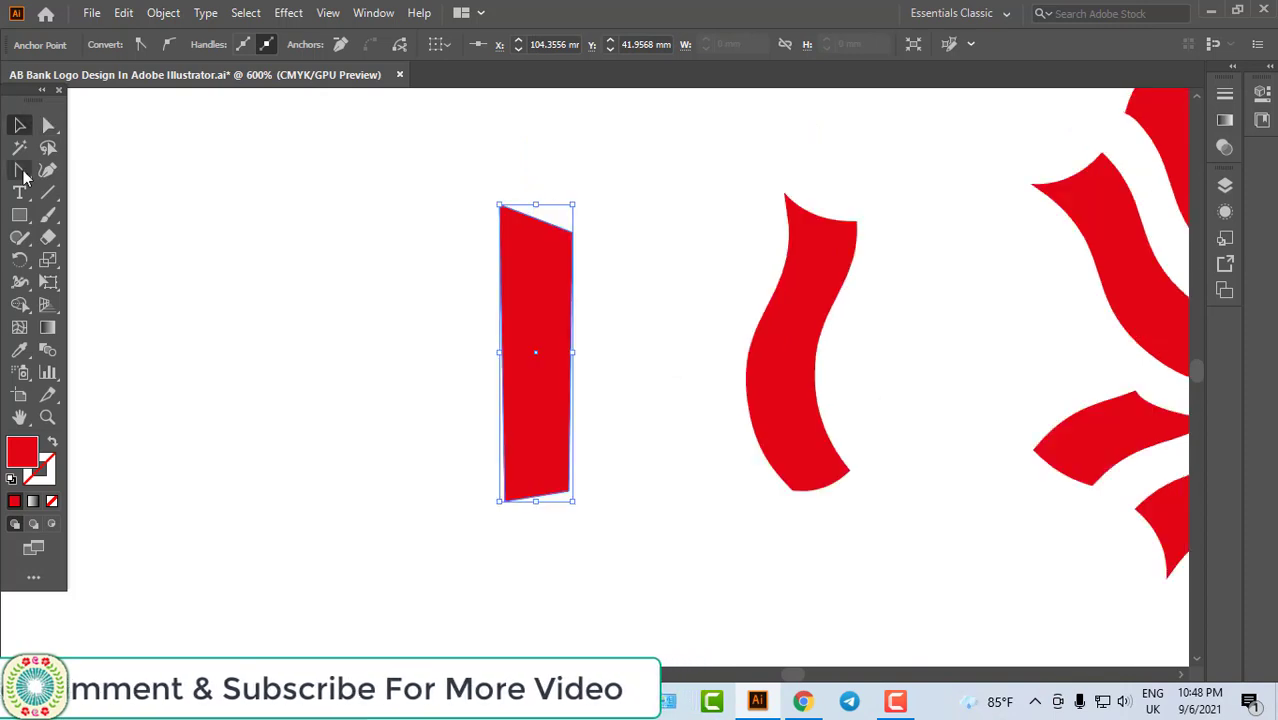
click(20, 170)
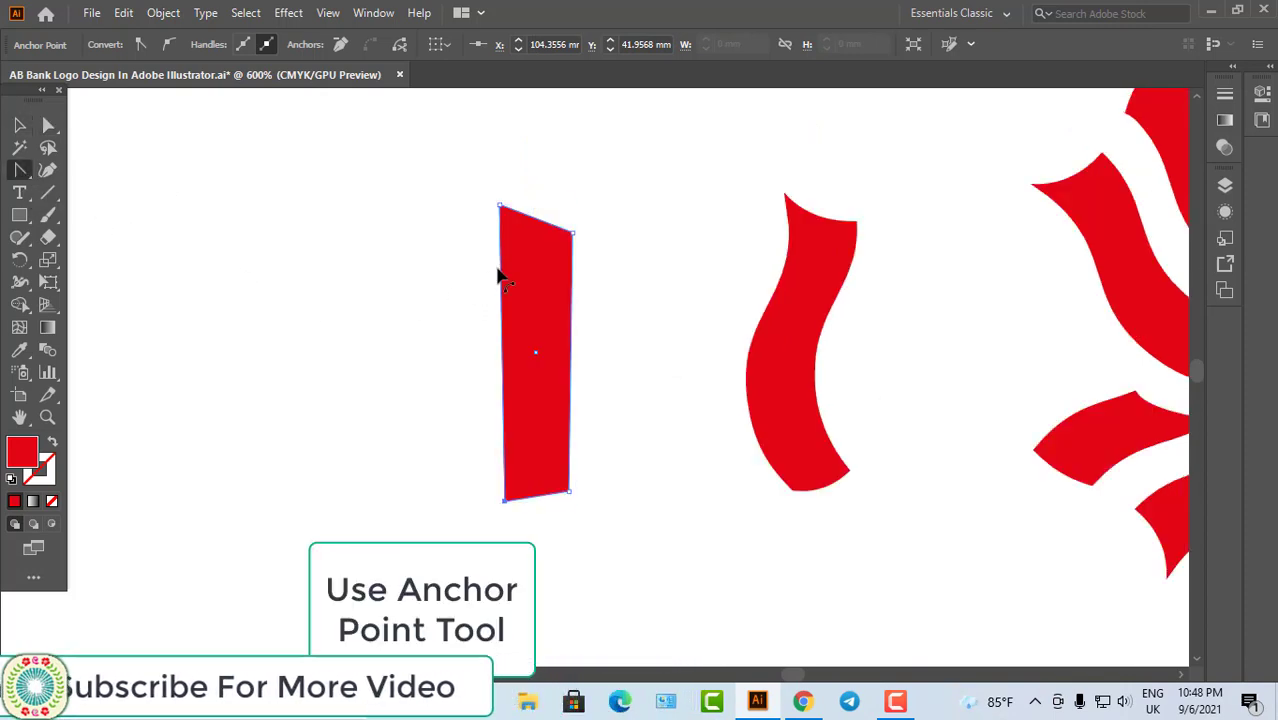
drag(536, 219, 532, 228)
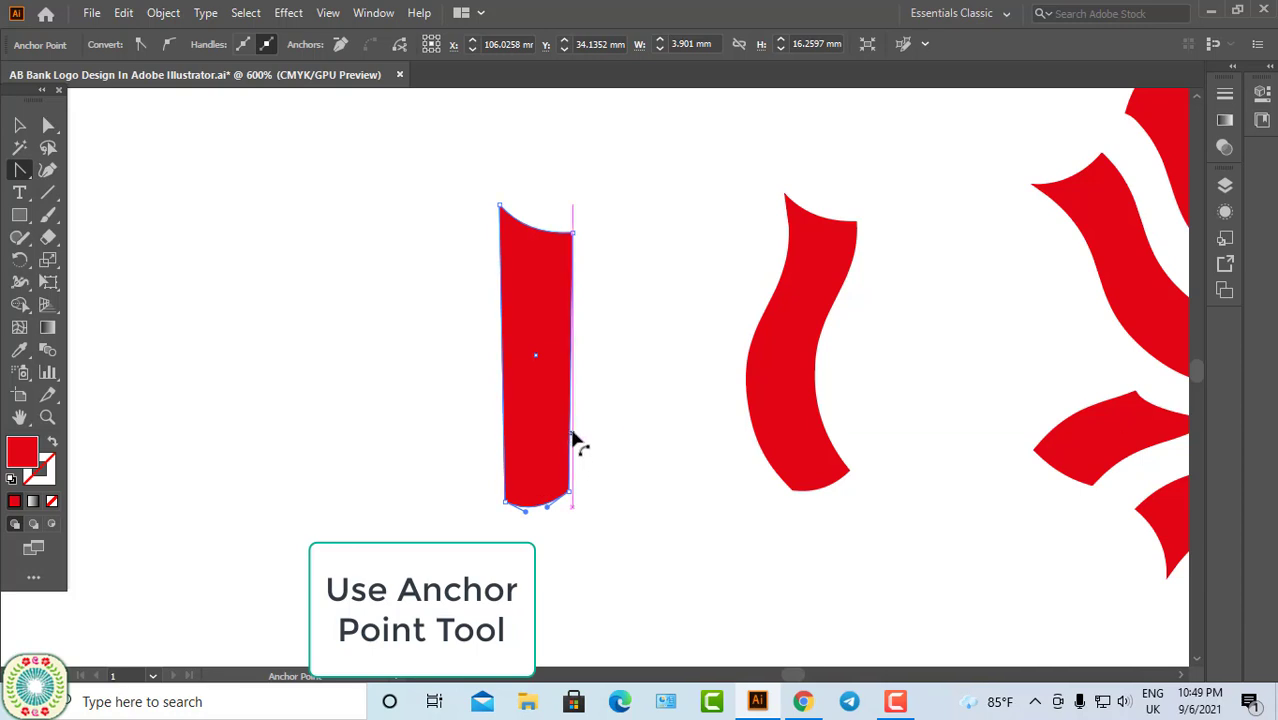
Bend both long sides to the left with the Anchor Point tool, and nudge the top-right corner slightly down and inward
drag(571, 432, 560, 430)
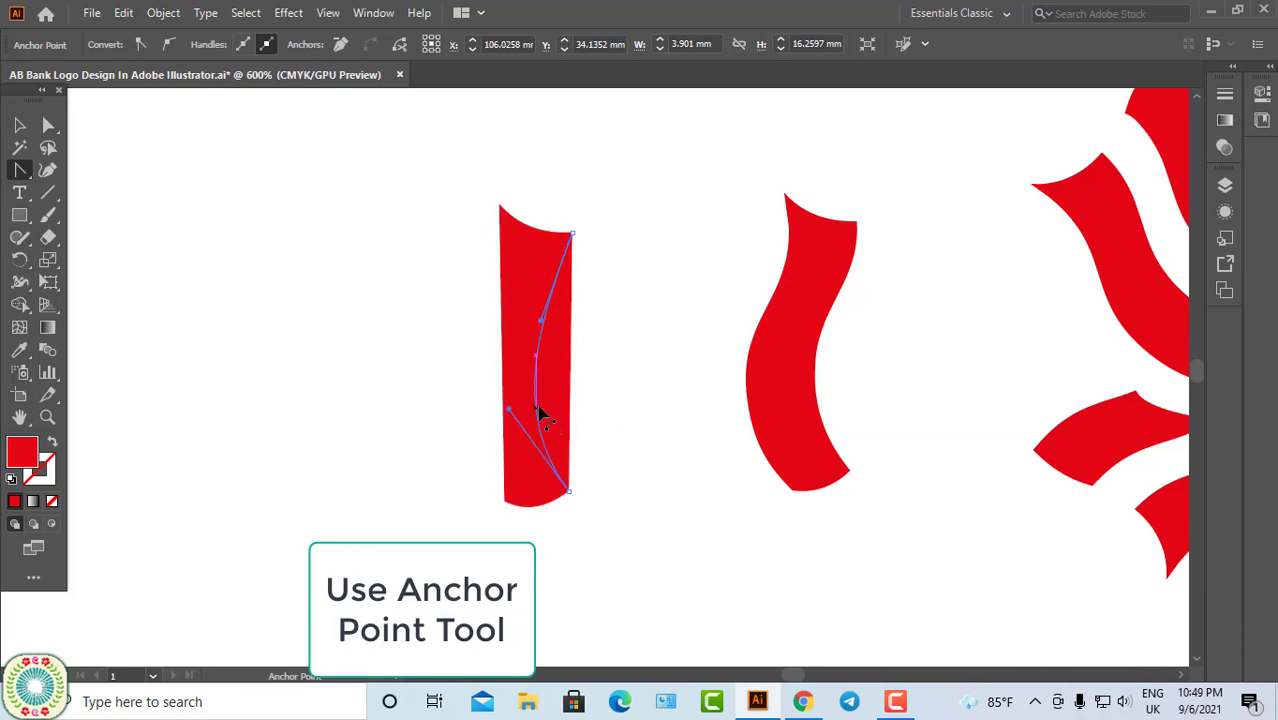
drag(538, 412, 460, 394)
key(a)
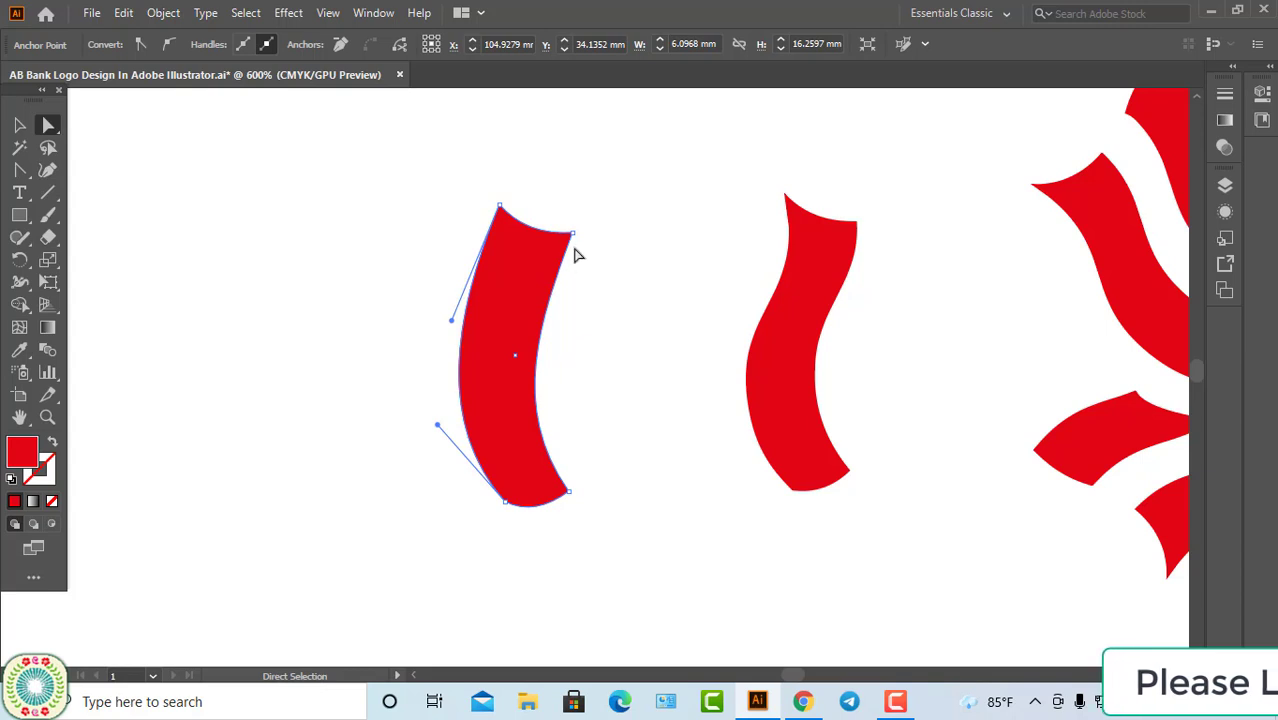
drag(573, 243, 569, 252)
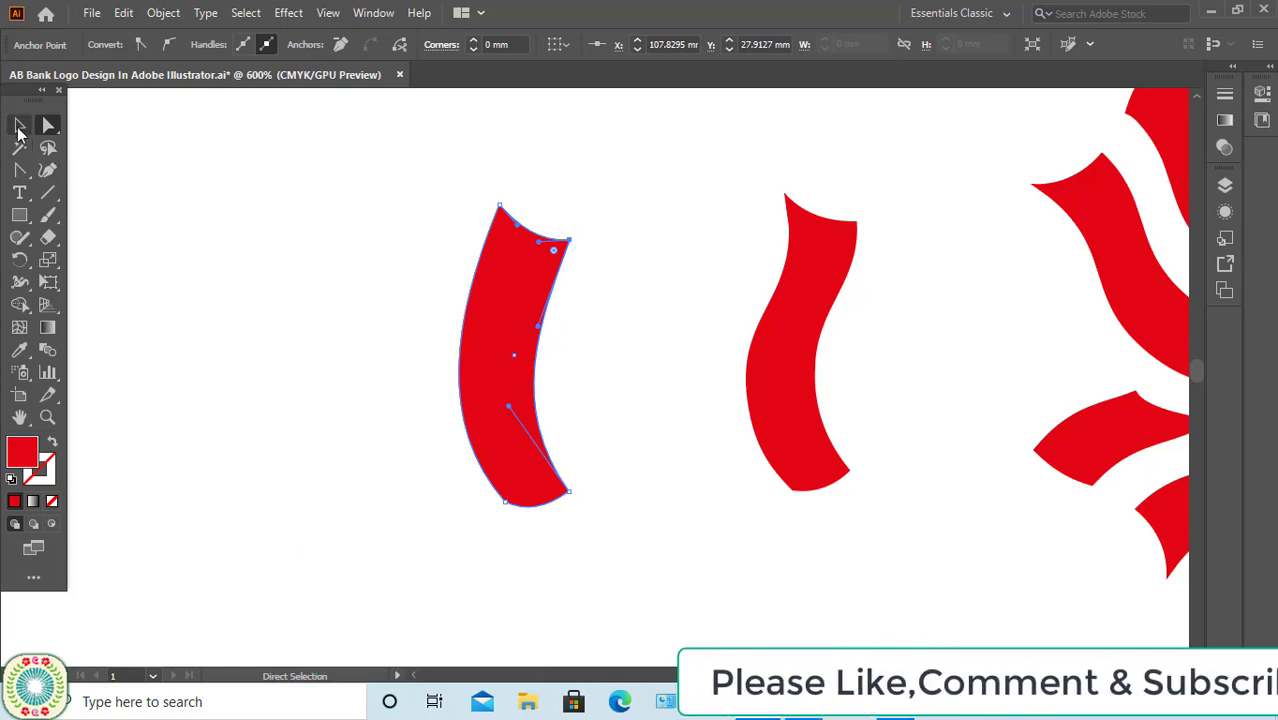
Add anchor points near the tip and below the middle of the left edge, and one below the middle of the right edge
key(v)
click(19, 170)
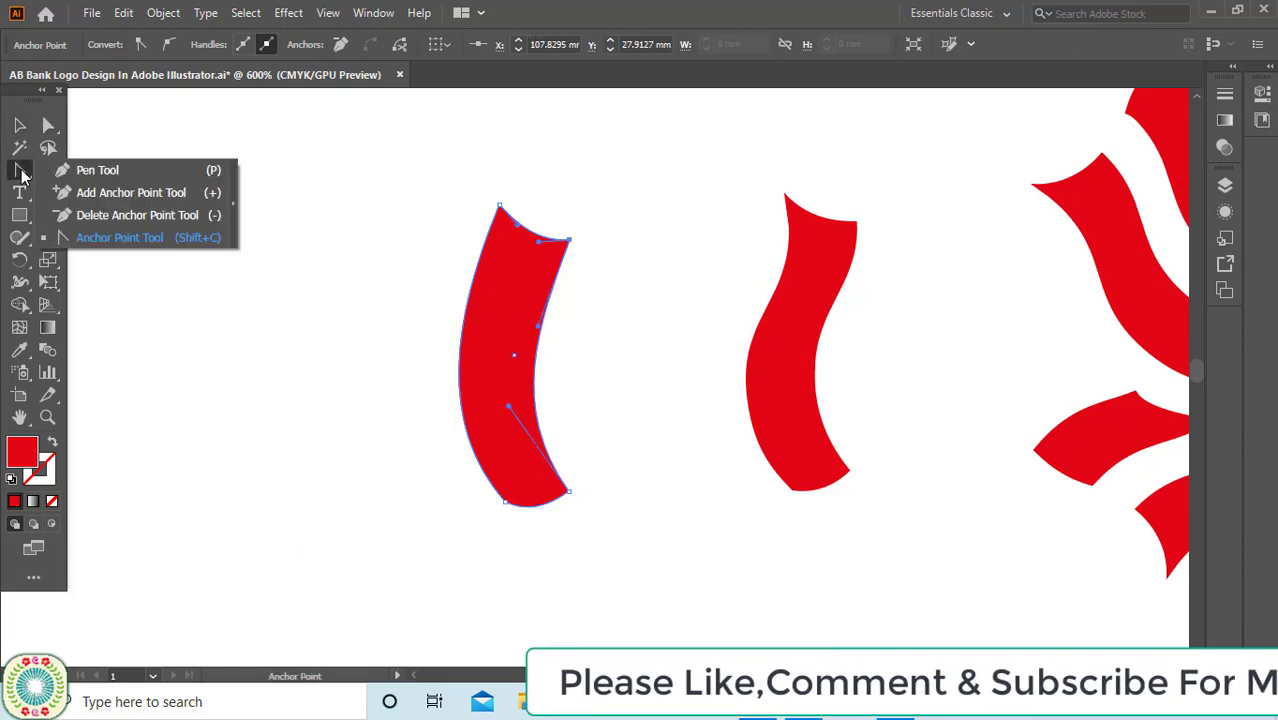
click(80, 193)
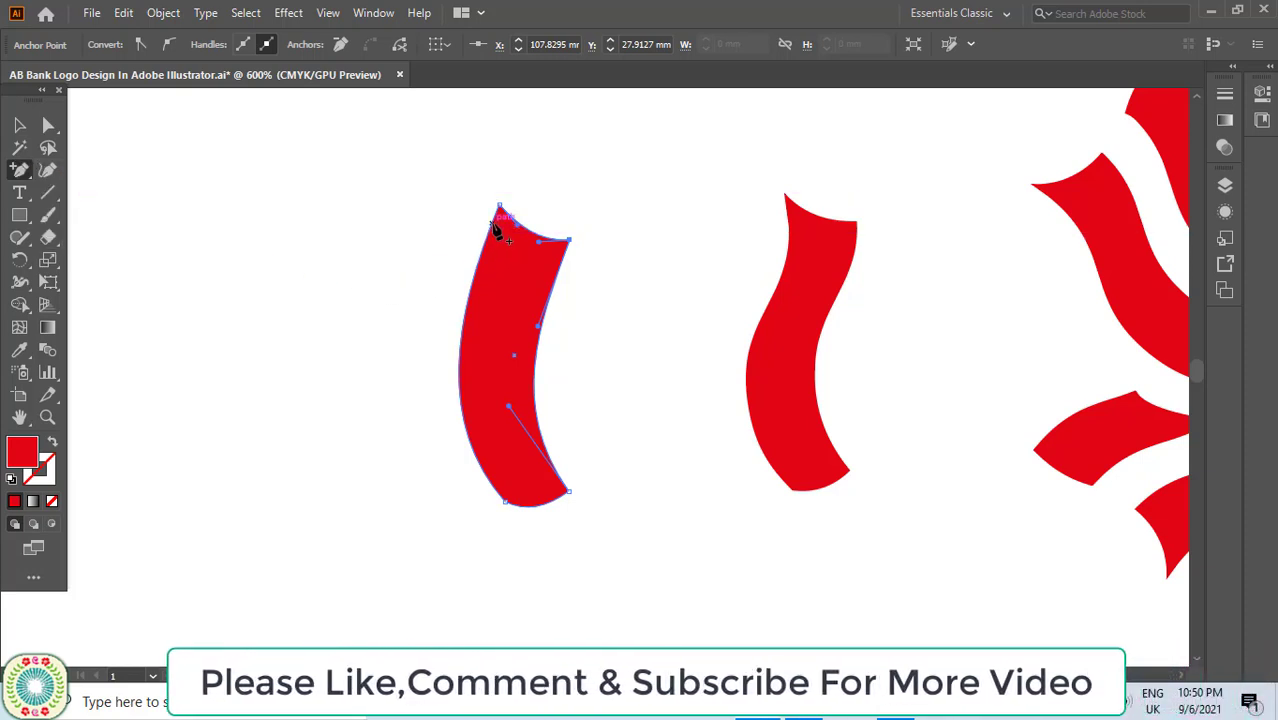
click(491, 224)
ctrl+click(477, 406)
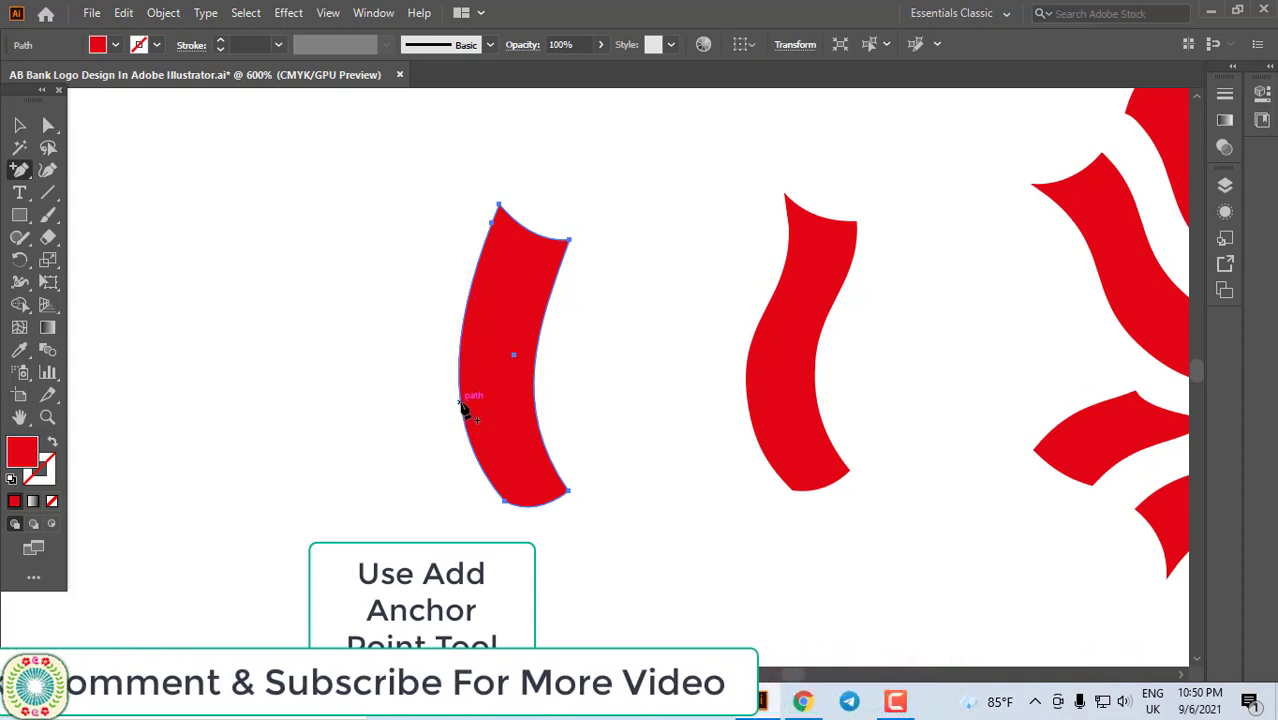
click(461, 404)
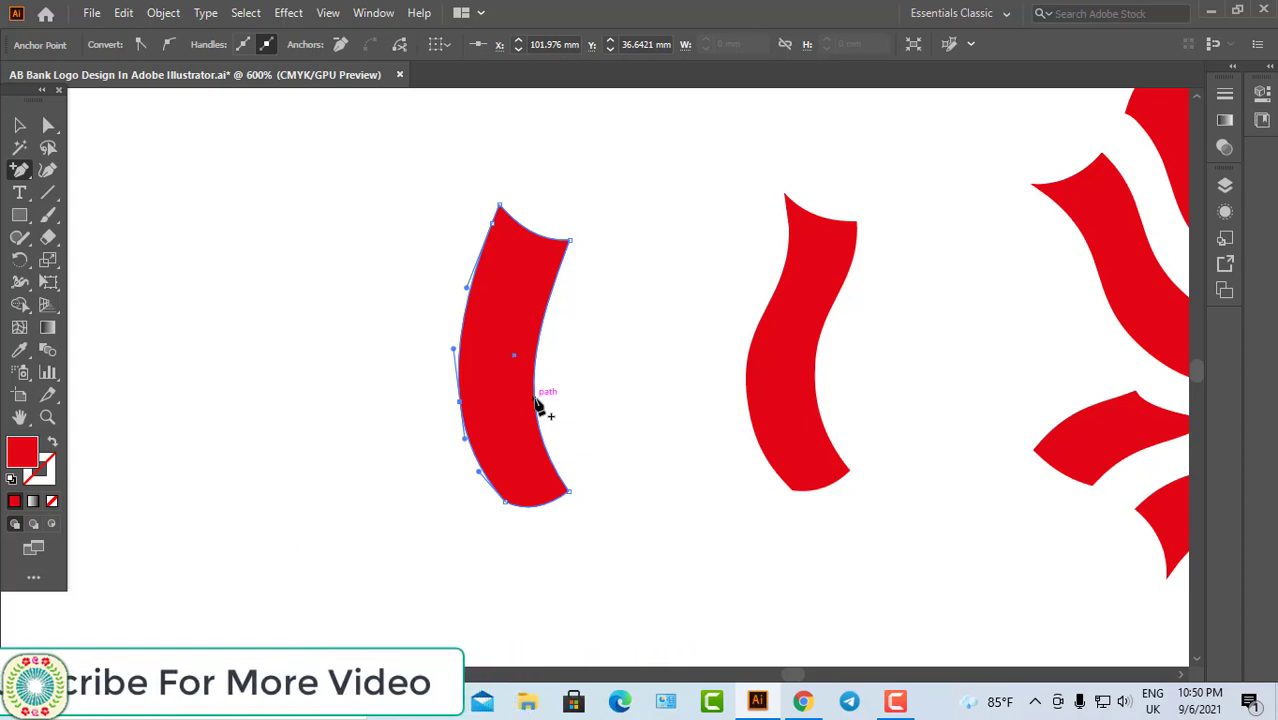
click(535, 401)
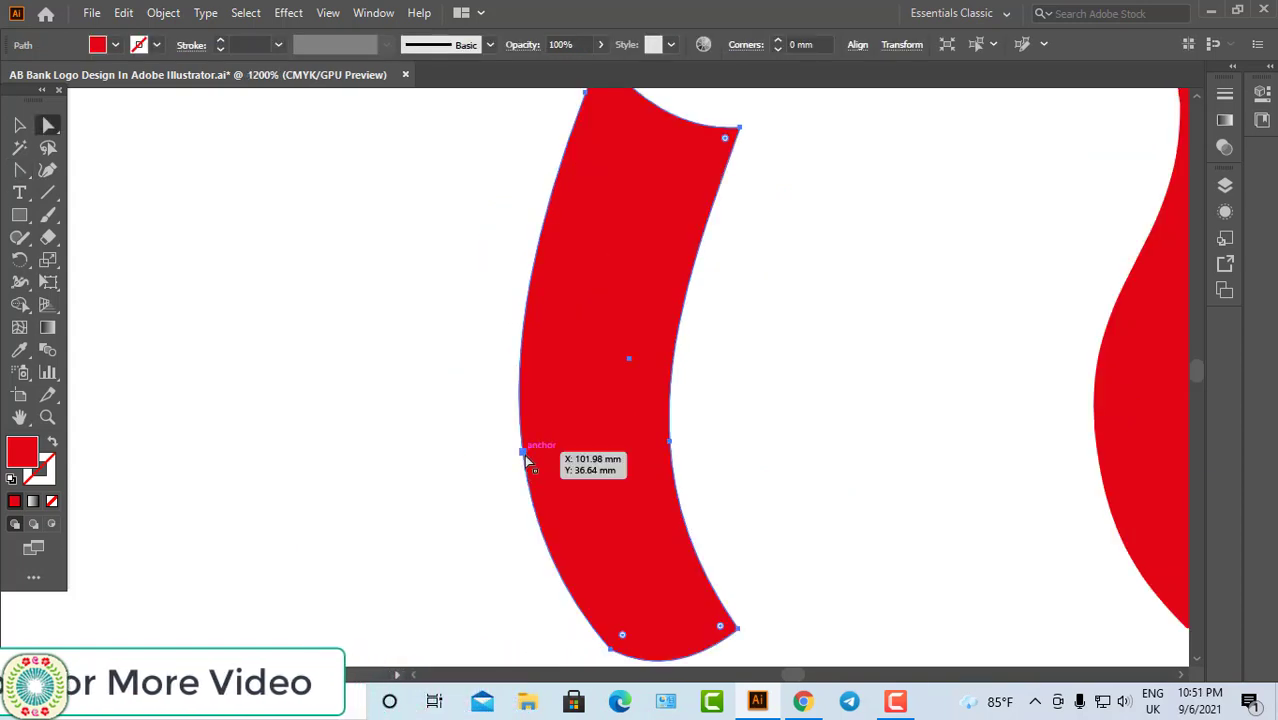
Shift the added anchor near the tip inward and adjust the tip's handle to reshape the short segment between them
click(523, 452)
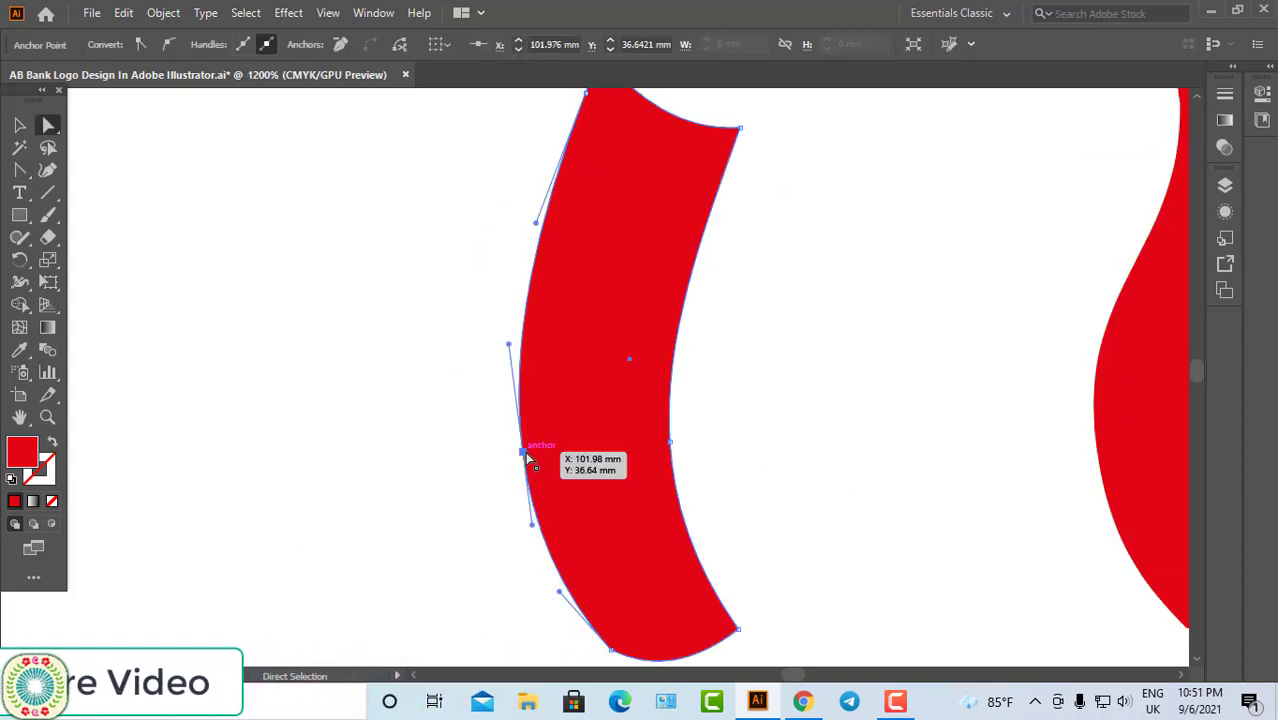
scroll(525, 451, up, 1)
scroll(531, 453, up, 1)
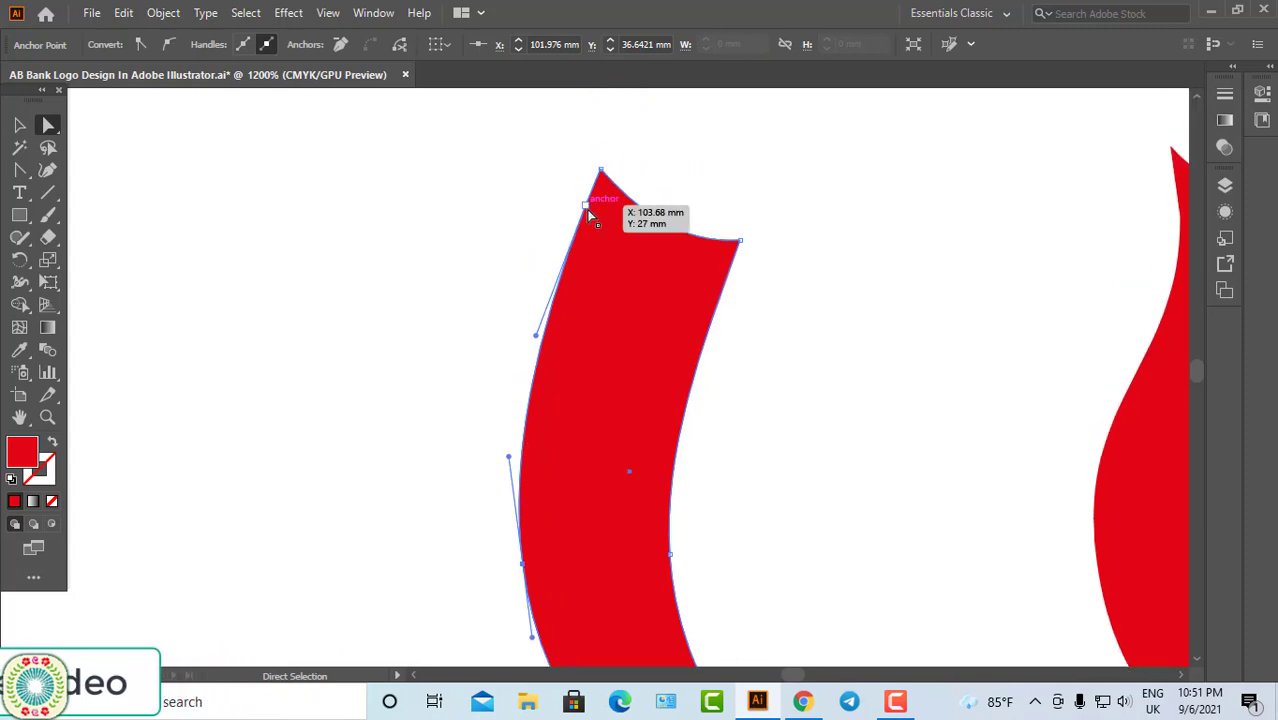
drag(588, 210, 595, 218)
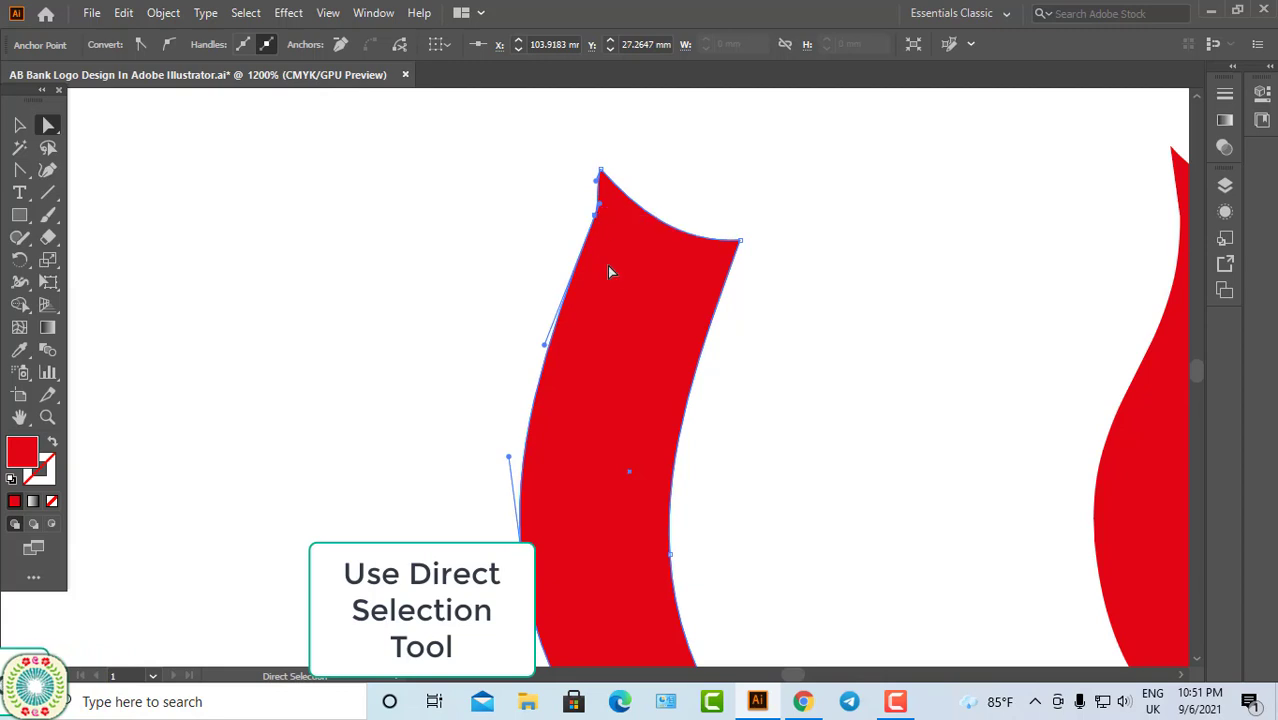
key(ctrl+space)
ctrl+click(662, 268)
ctrl+click(528, 316)
ctrl+click(528, 316)
ctrl+click(684, 488)
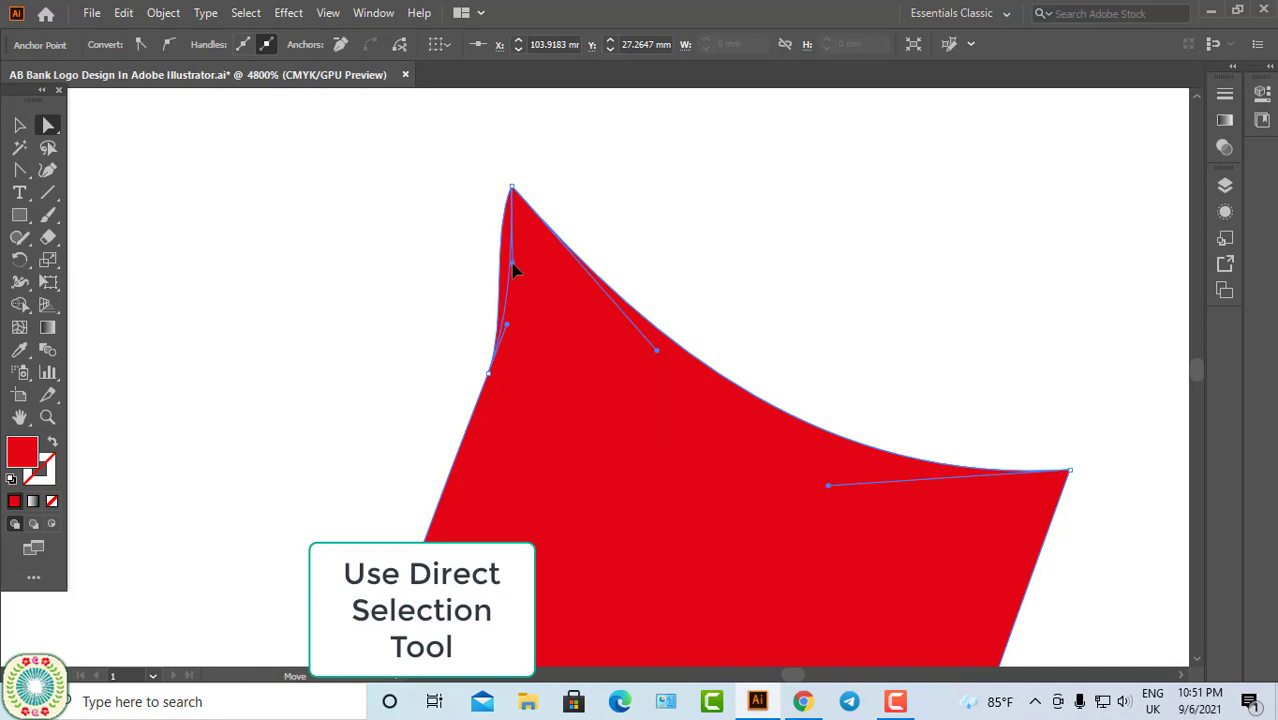
drag(513, 258, 513, 262)
Nudge the anchor below the tip slightly lower and refine the handles of the short segment above it
key(ctrl+minus)
key(ctrl+minus)
drag(670, 460, 560, 221)
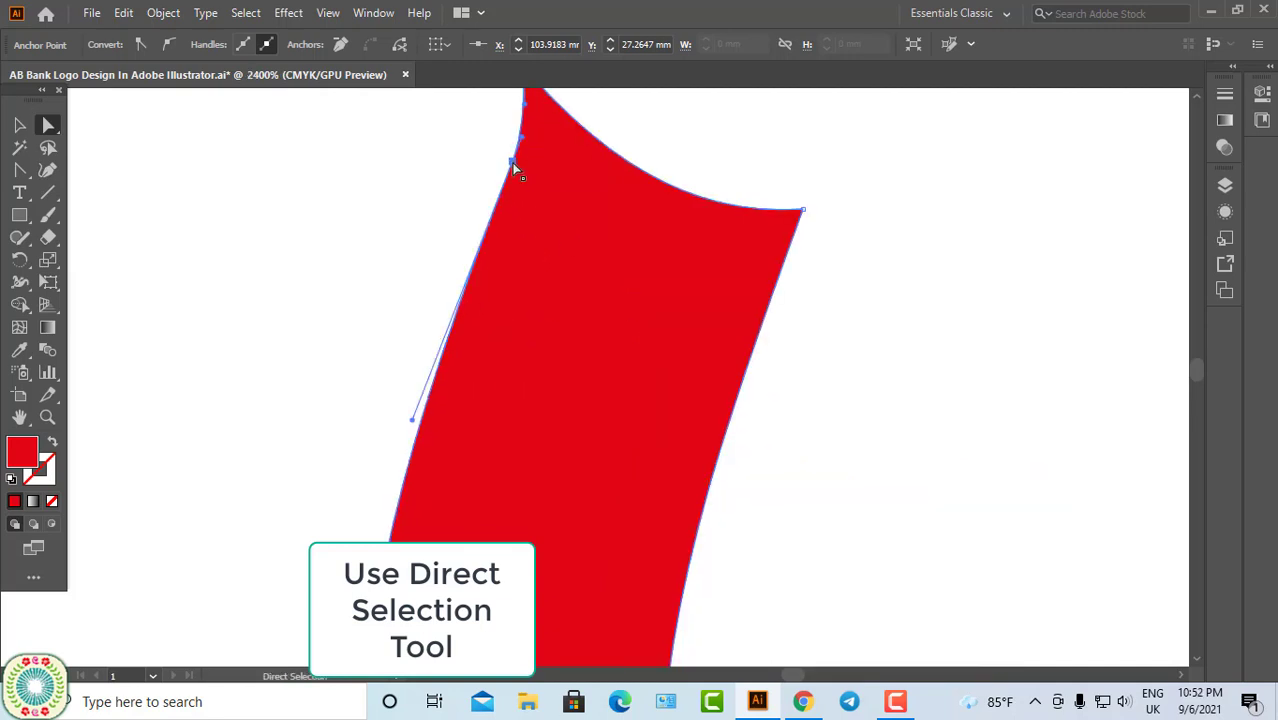
drag(514, 166, 516, 171)
scroll(574, 245, up, 3)
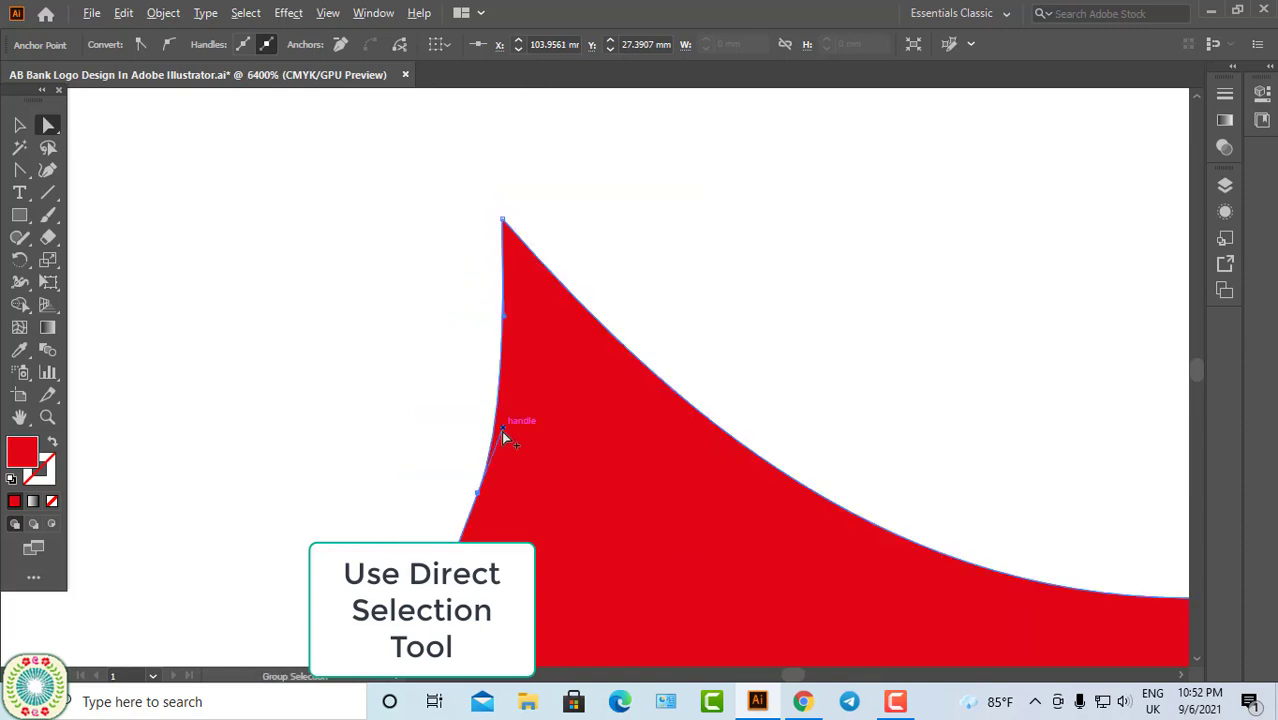
drag(502, 428, 497, 417)
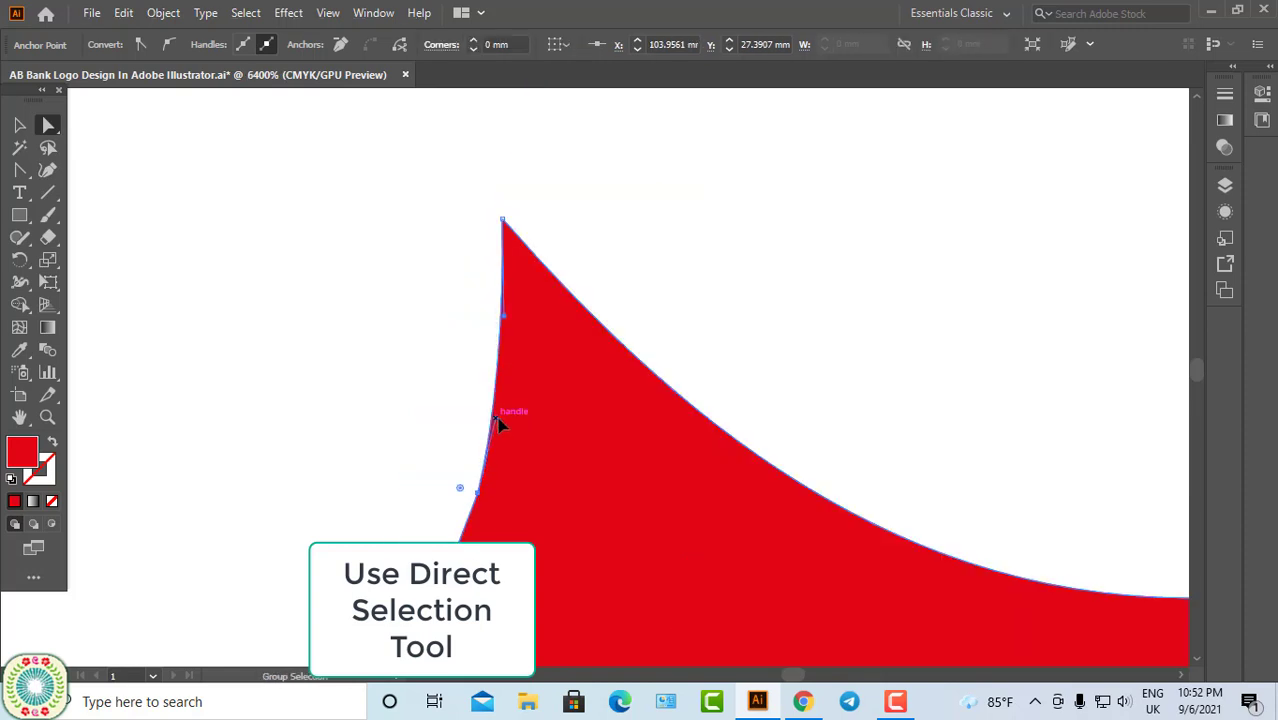
click(503, 325)
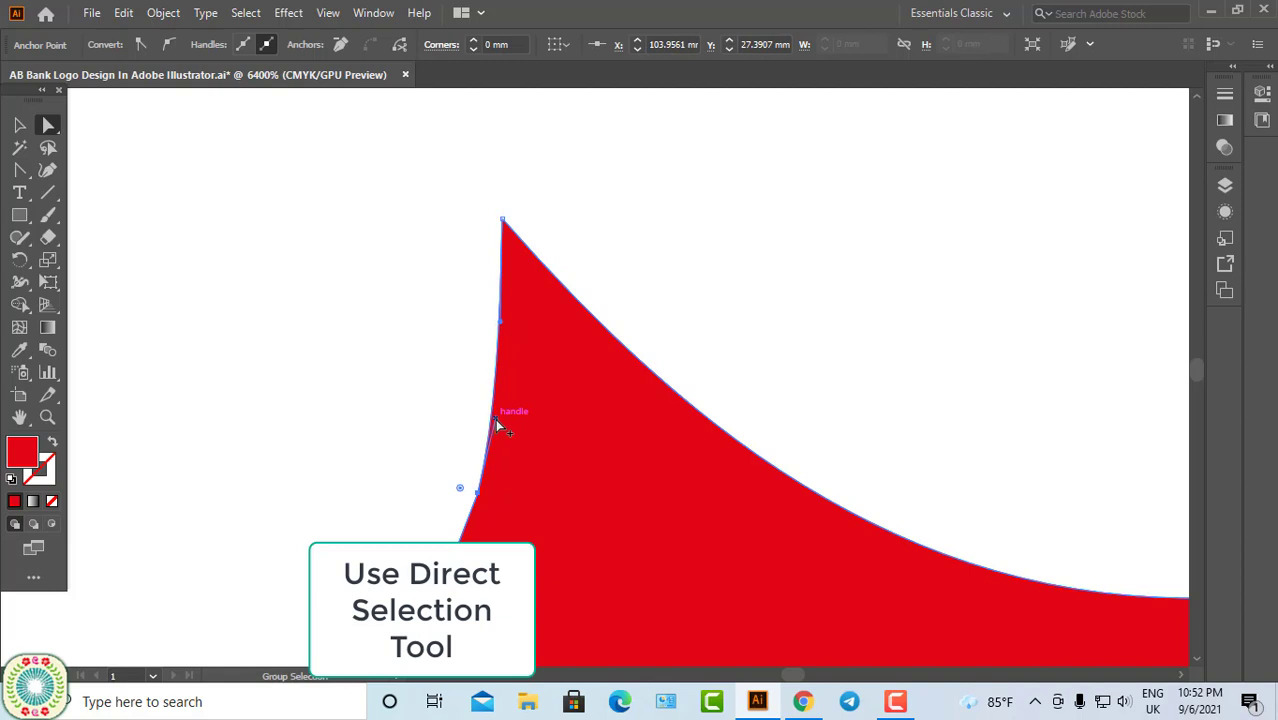
drag(495, 418, 493, 428)
Reshape the petal's left and right edges into S-curves by adjusting the handles of their upper and middle anchors
scroll(501, 428, down, 5)
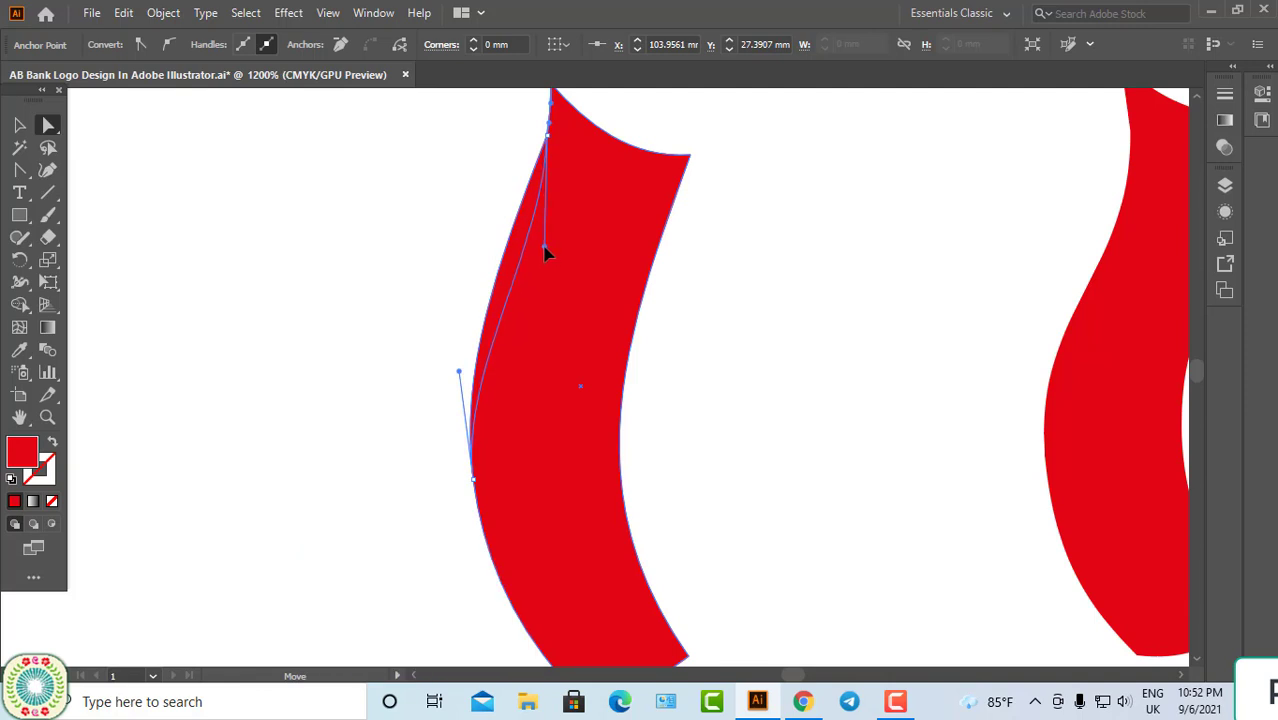
click(616, 372)
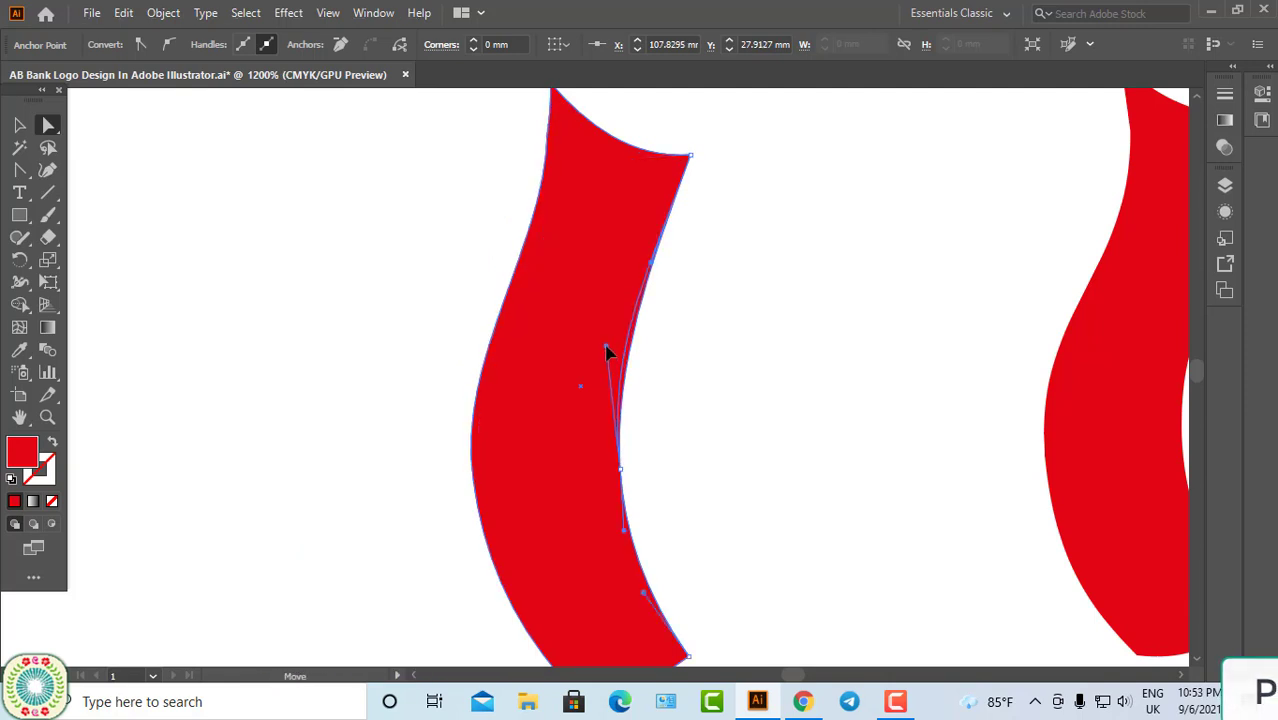
drag(607, 350, 607, 350)
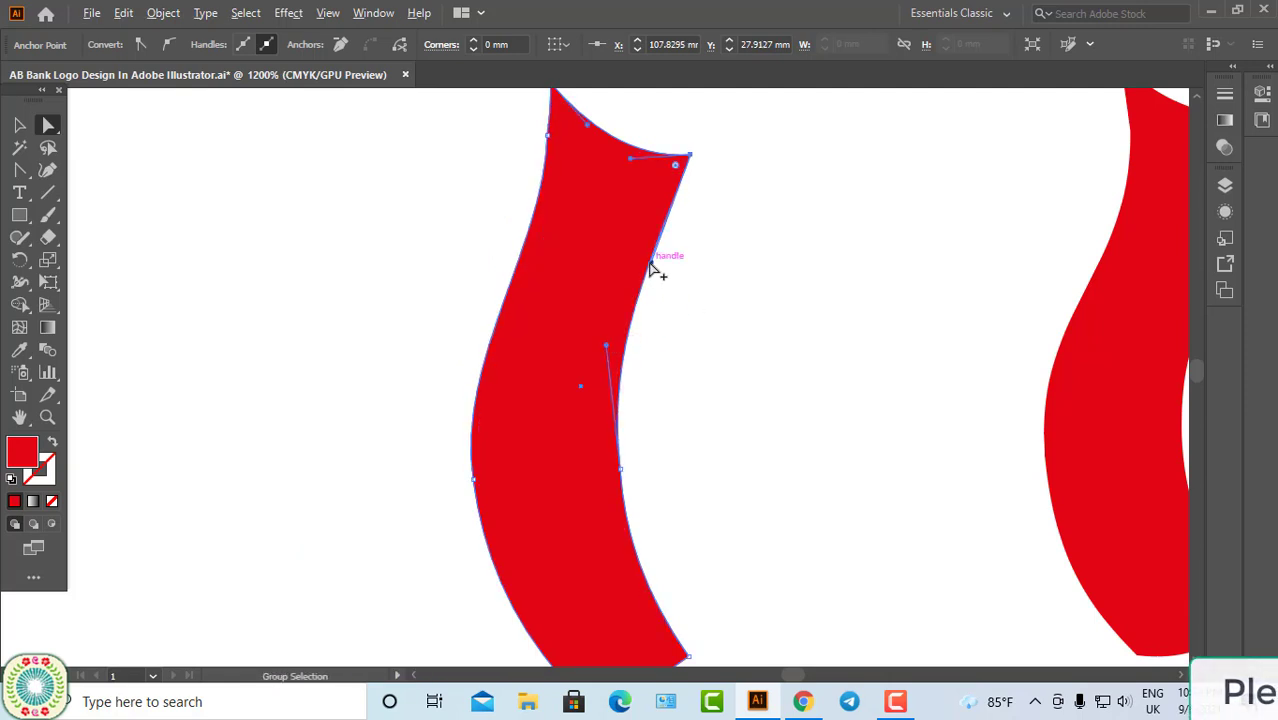
drag(687, 233, 691, 236)
drag(606, 345, 603, 320)
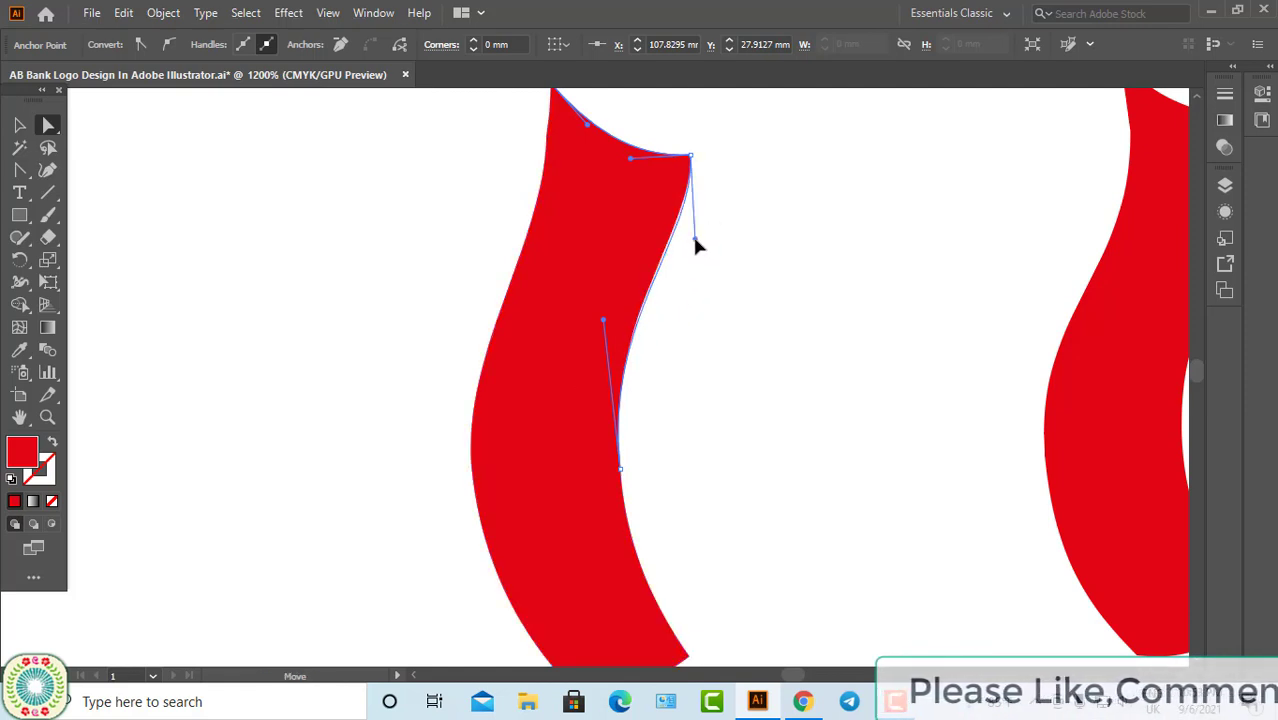
drag(691, 236, 696, 241)
drag(604, 320, 599, 311)
Refine the left edge's S-curve by extending the lower handle of the anchor below the tip and tilting it inward, and deselect the petal
key(ctrl+minus)
key(ctrl+minus)
key(ctrl+minus)
key(ctrl+plus)
key(ctrl+plus)
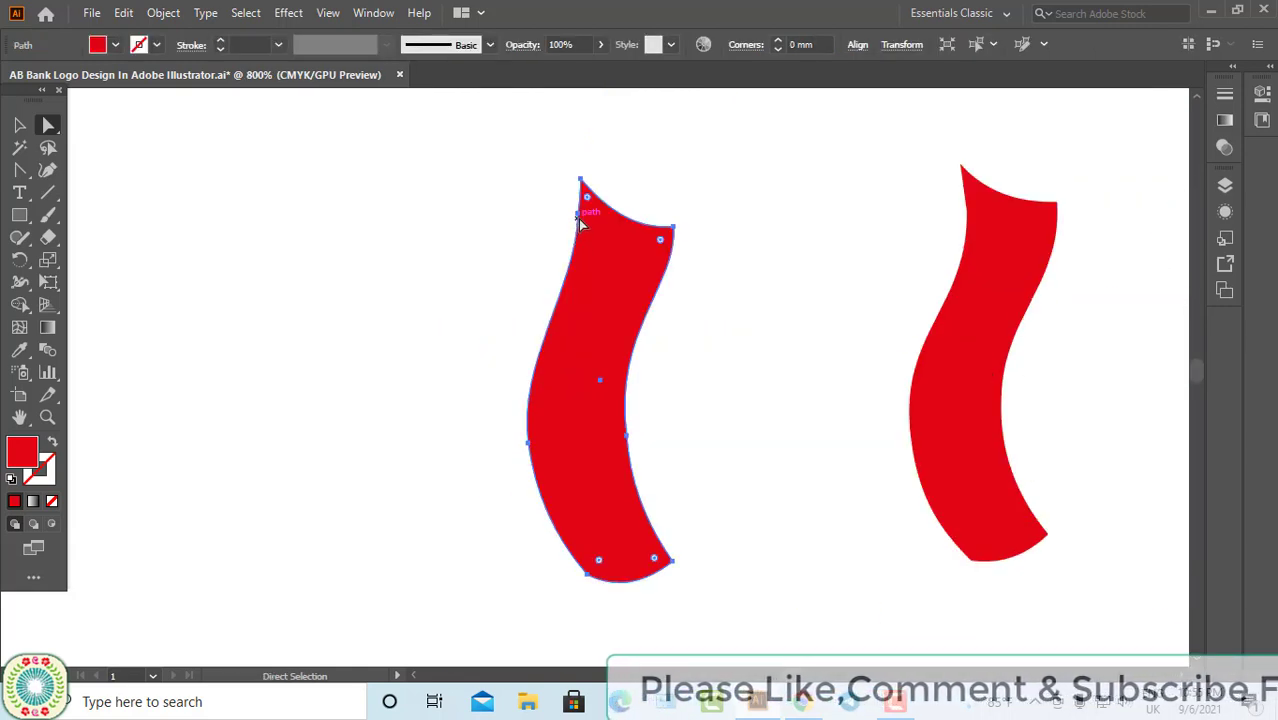
click(578, 216)
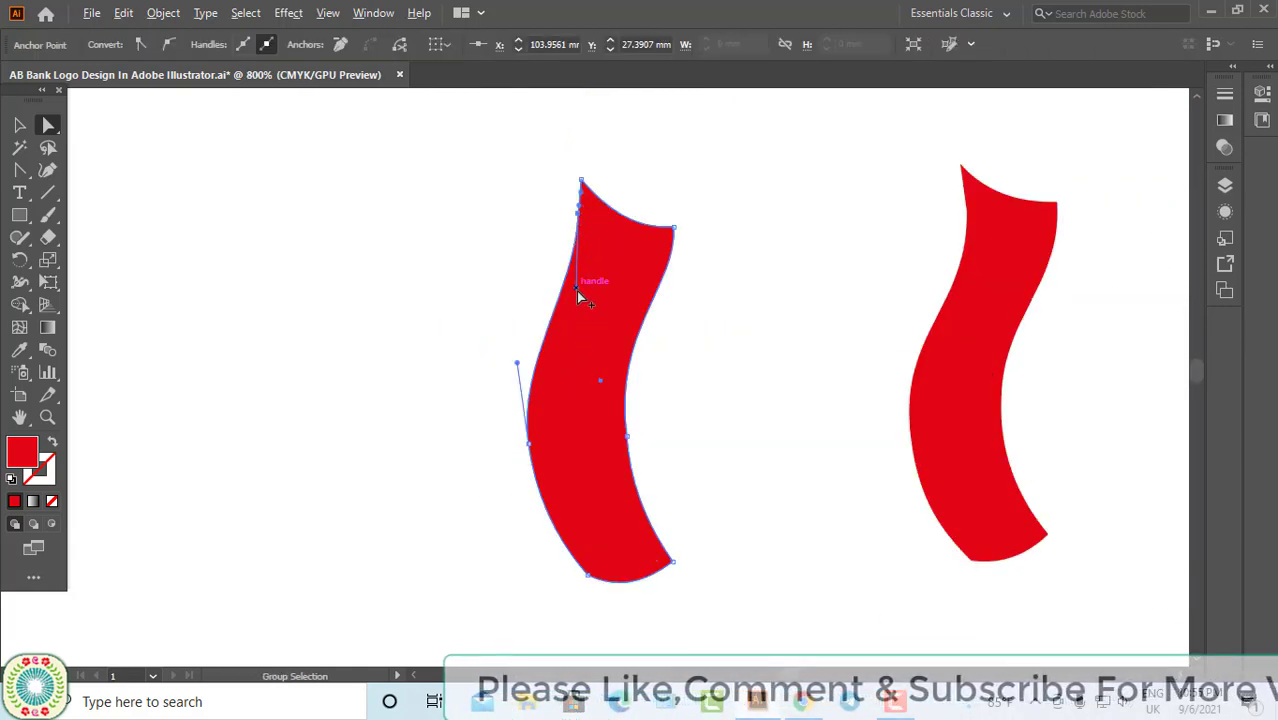
drag(576, 290, 577, 334)
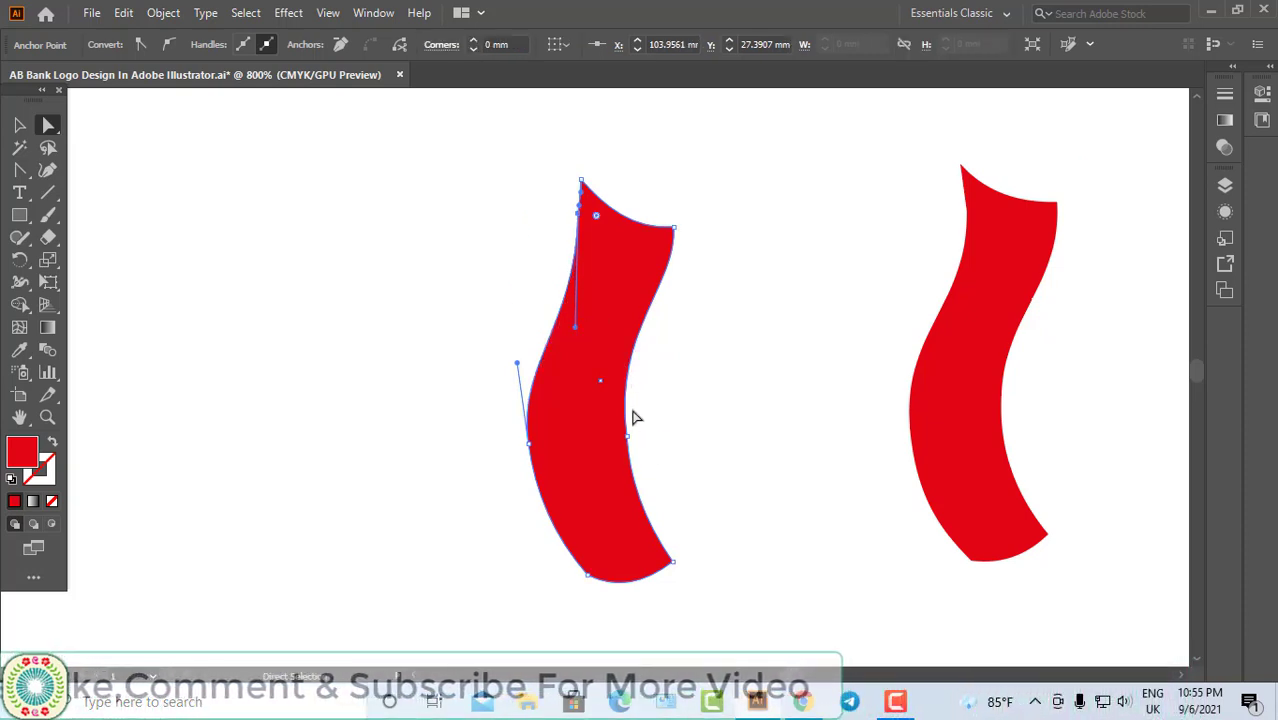
drag(576, 331, 583, 322)
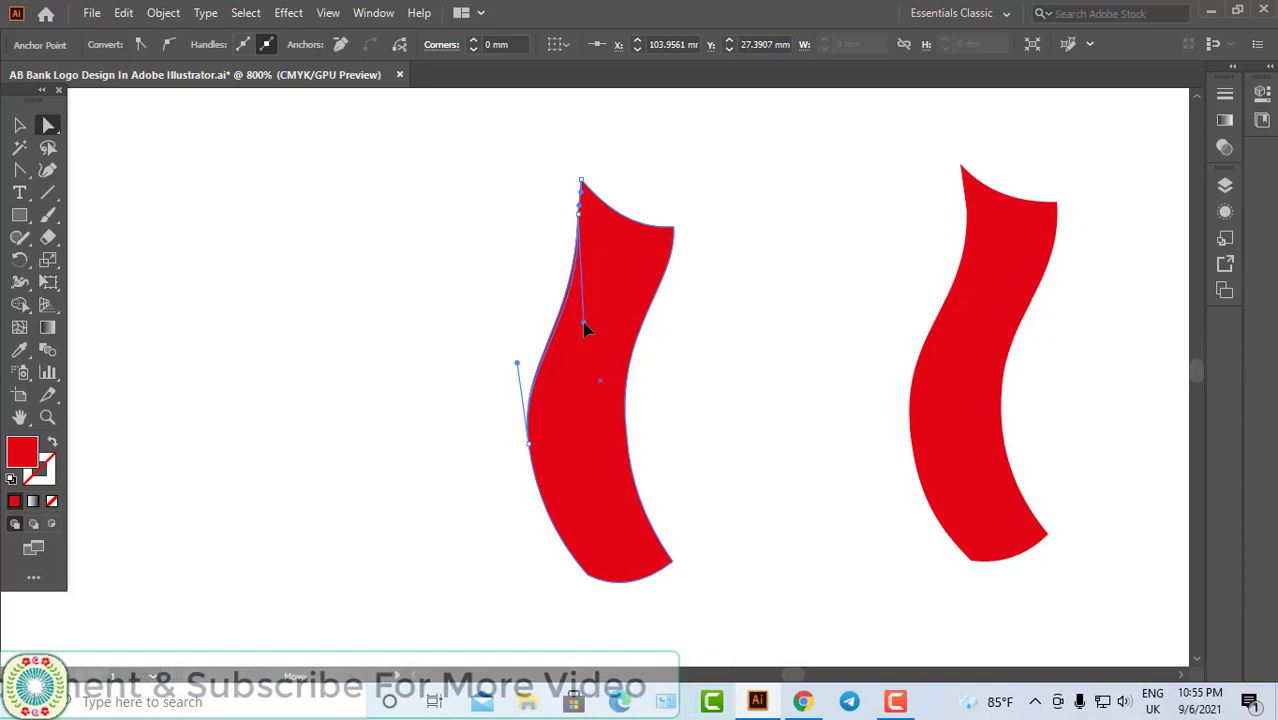
click(465, 265)
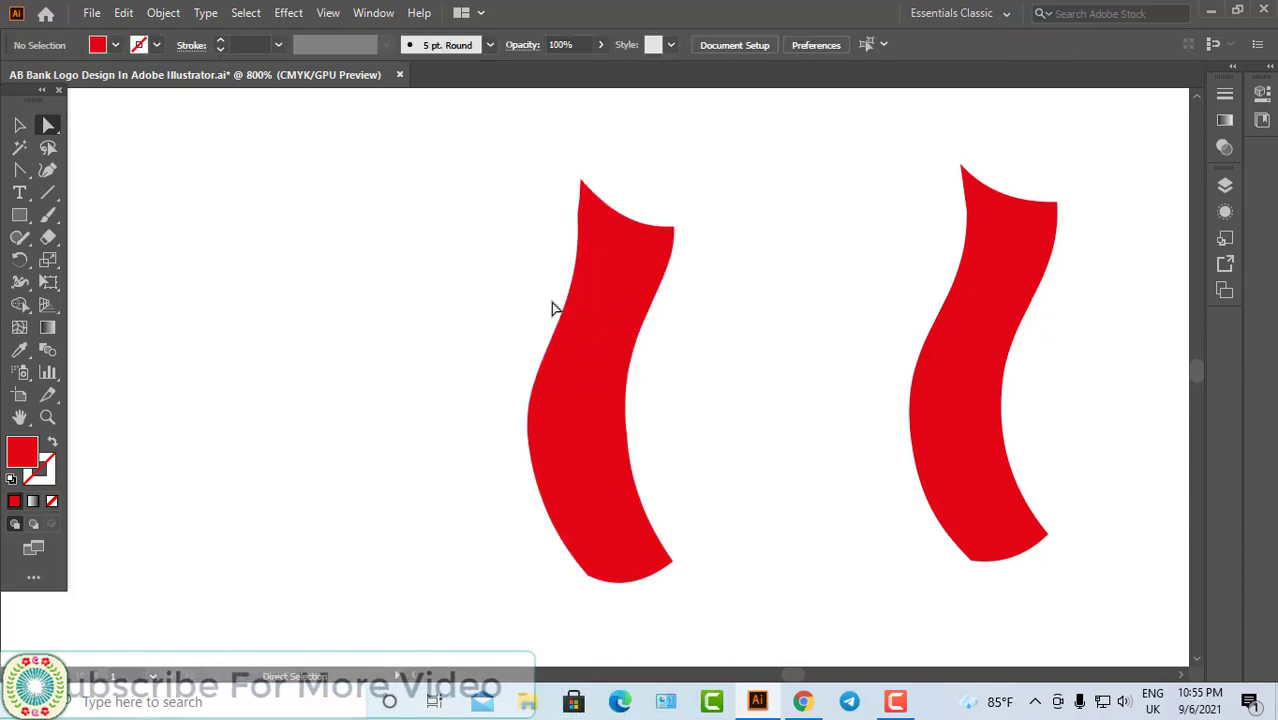
Refine the reshaped petal's upper end by smoothing the edge below the tip and adjusting the handles of its upper-right corner anchor
click(601, 314)
ctrl+click(648, 304)
ctrl+click(553, 325)
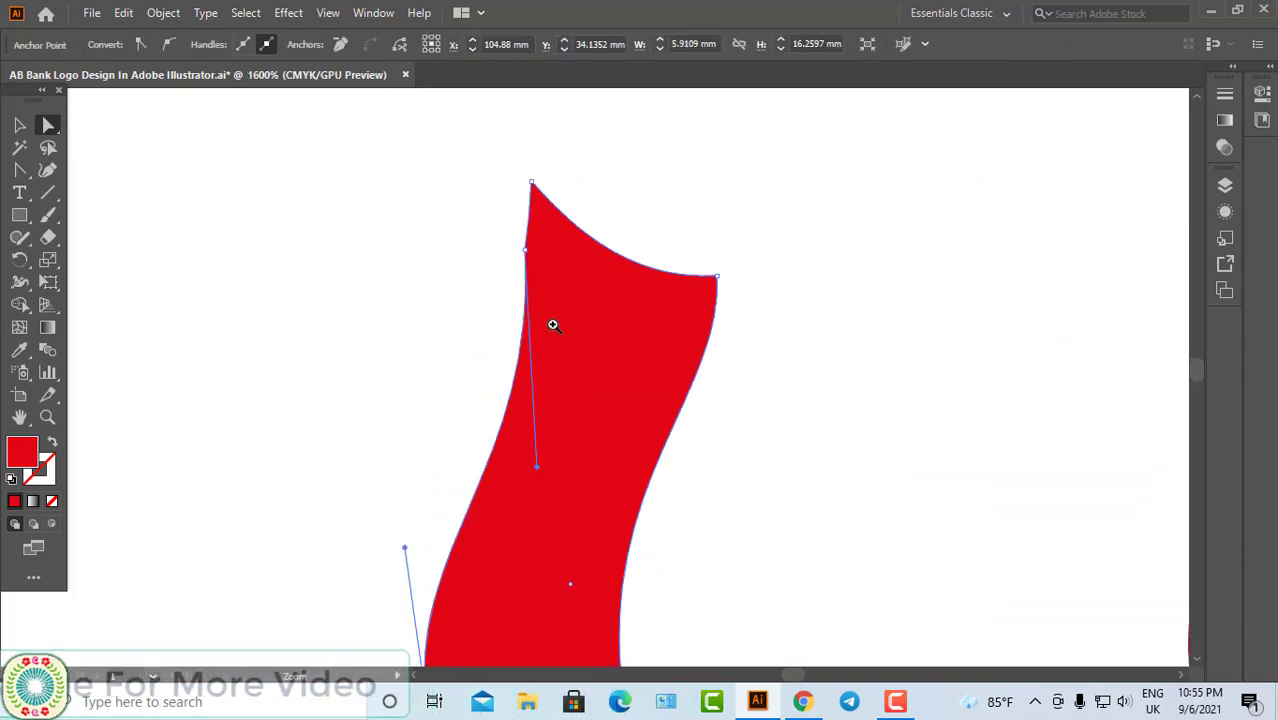
ctrl+click(558, 324)
ctrl+click(566, 328)
click(570, 292)
drag(570, 294, 574, 254)
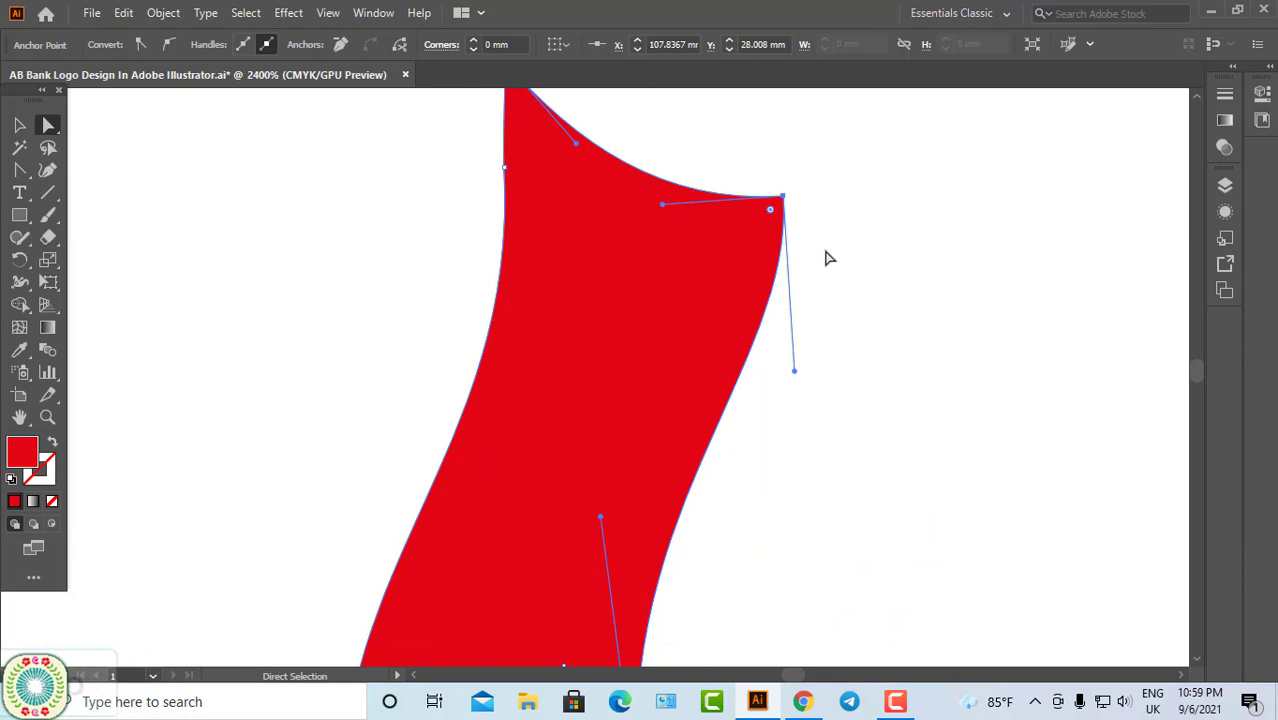
key(ctrl+minus)
key(ctrl+minus)
key(ctrl+minus)
key(ctrl+minus)
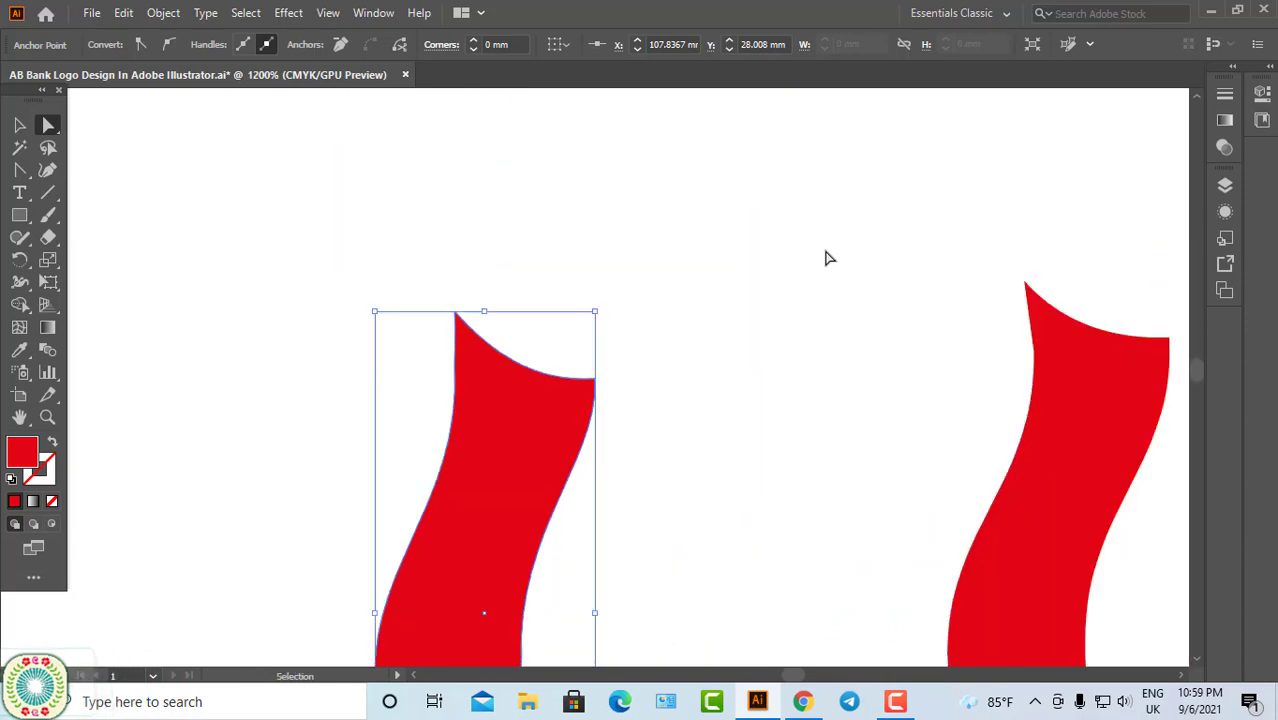
scroll(605, 348, down, 5)
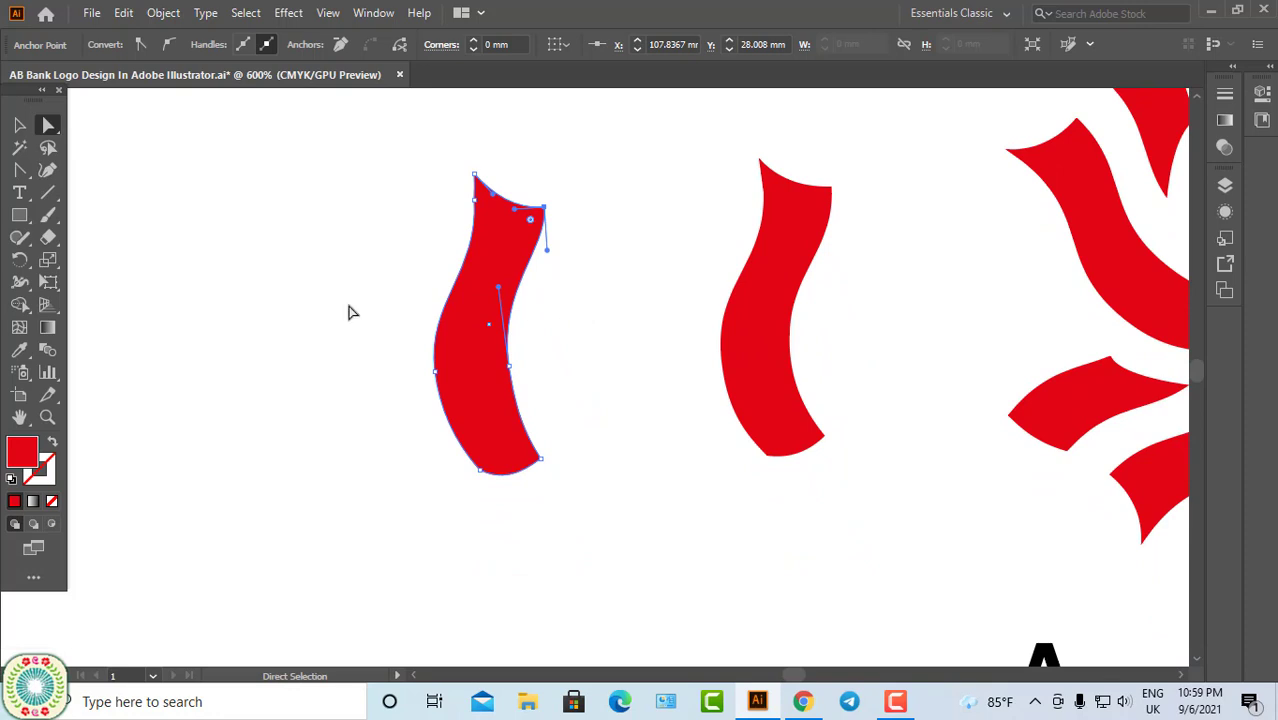
Delete the spare reference petal beside the reshaped one and move the reshaped petal closer to the finished emblem
click(18, 128)
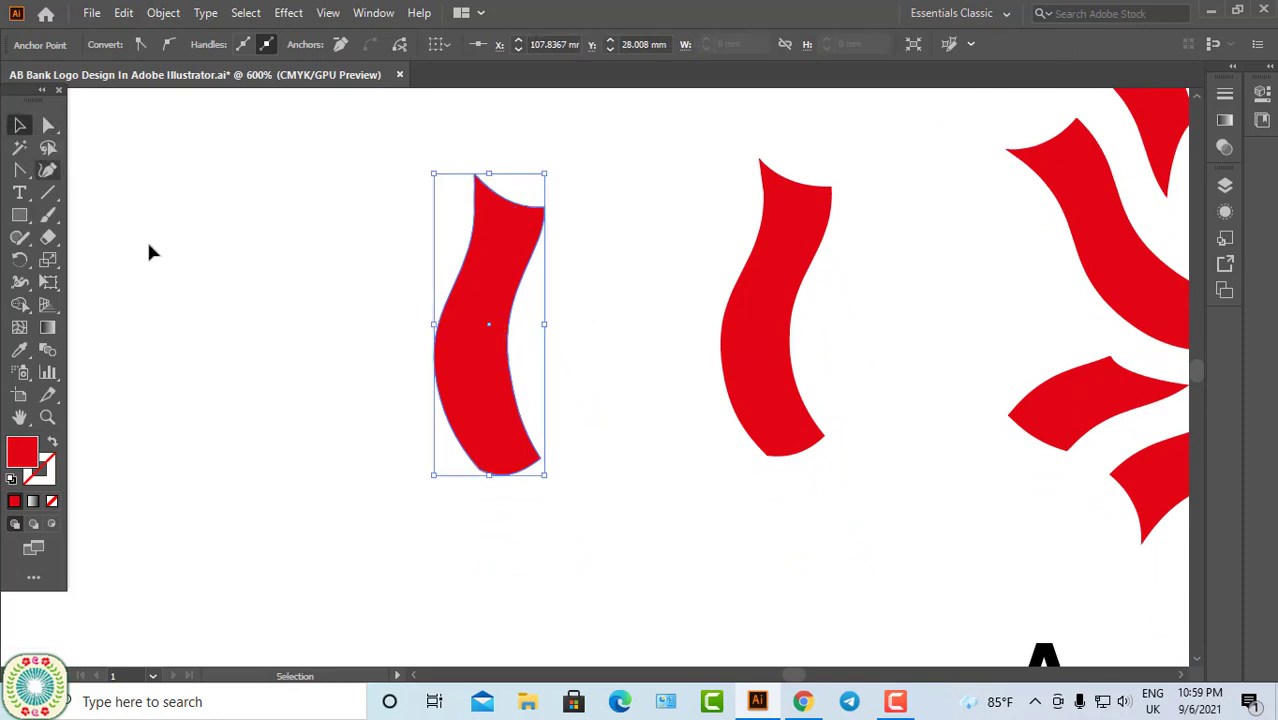
click(563, 367)
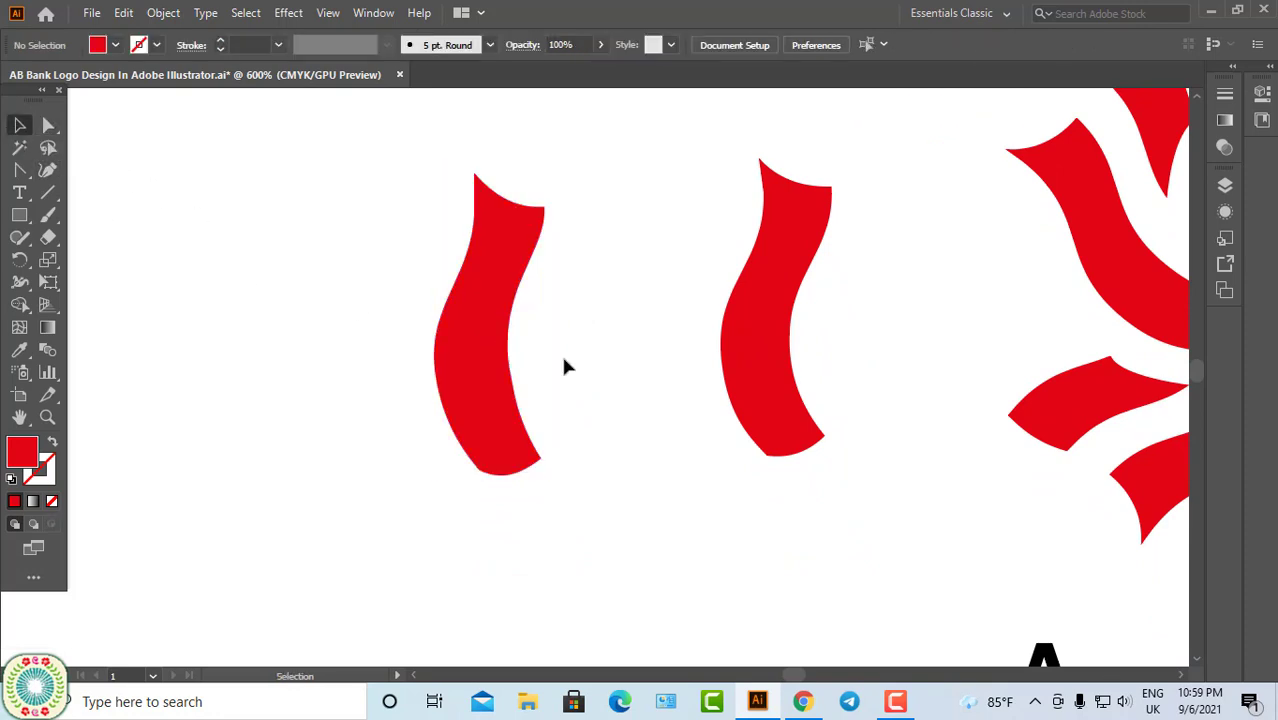
click(759, 333)
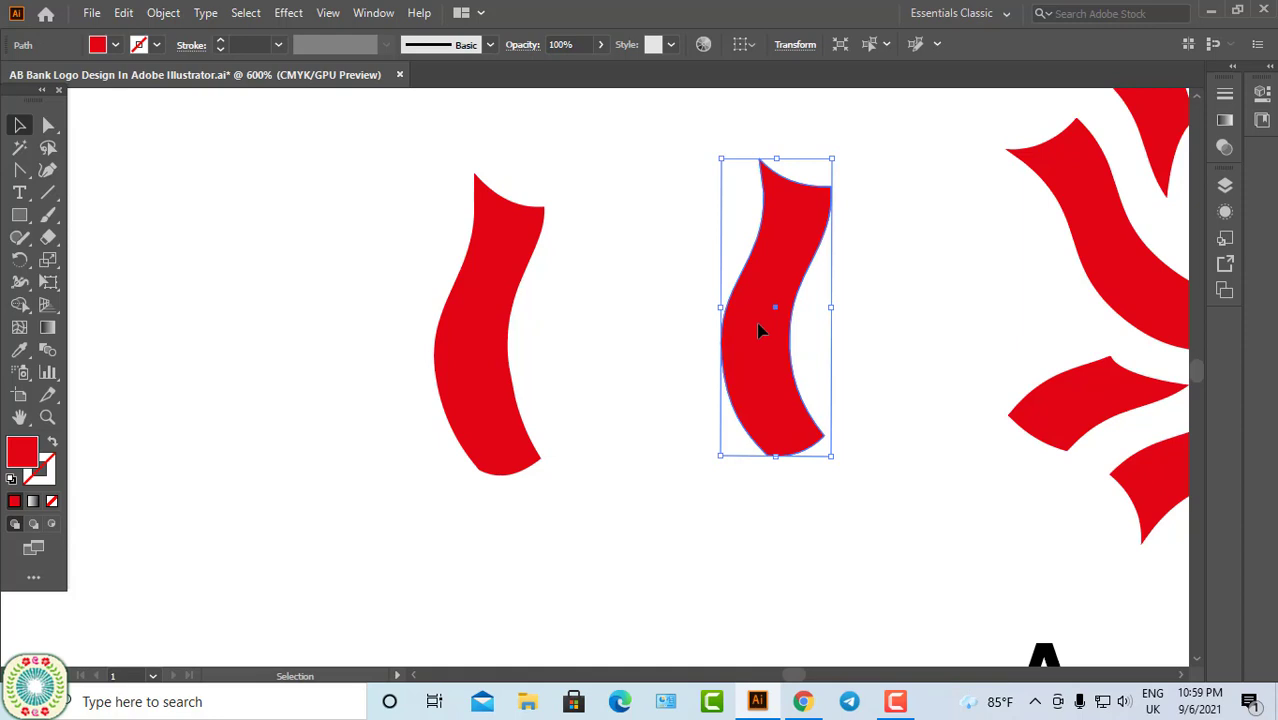
click(496, 402)
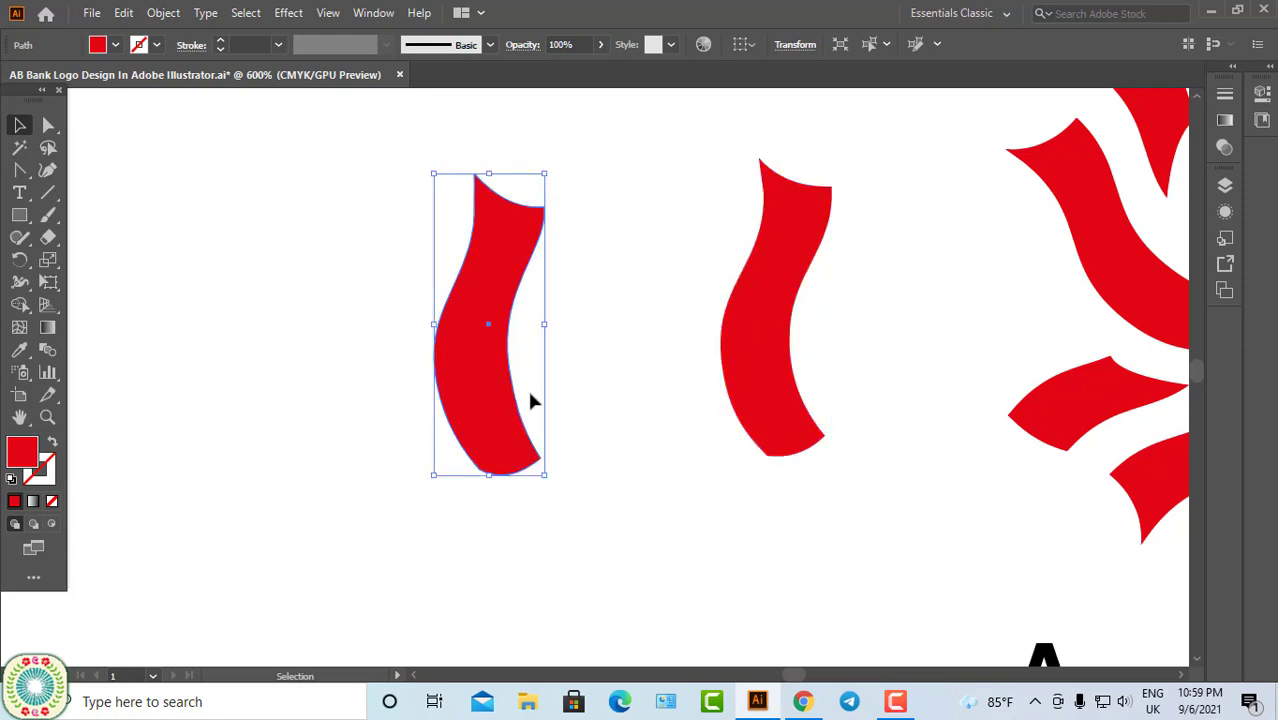
click(780, 335)
key(Delete)
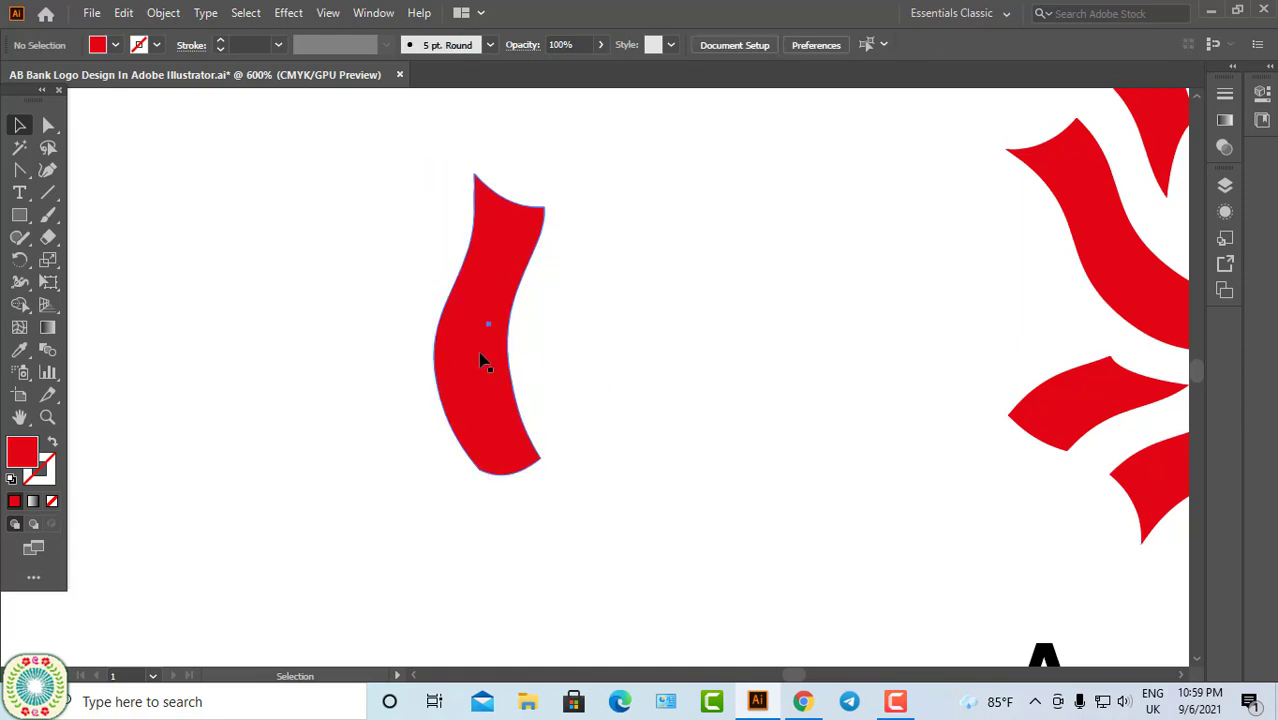
drag(483, 362, 460, 412)
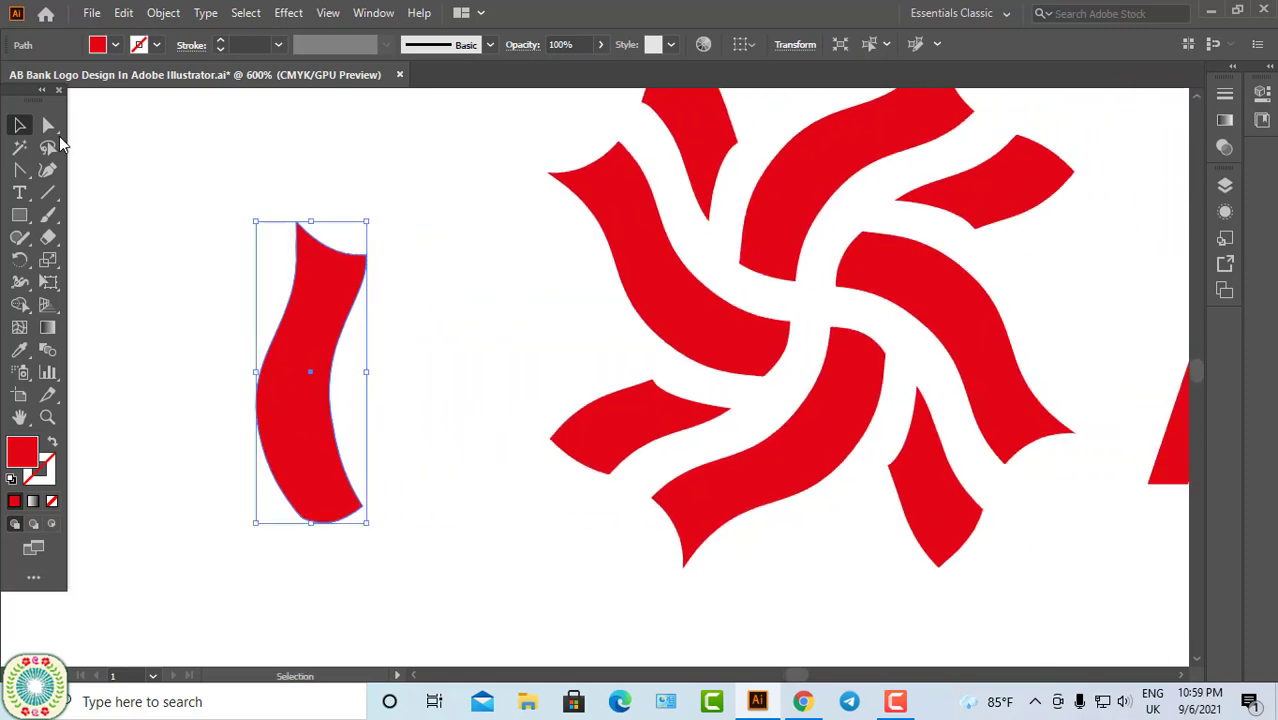
Draw a small red square with its upper-left corner snapped to the right anchor of the petal's lower end, and deselect it
click(49, 127)
key(ctrl+minus)
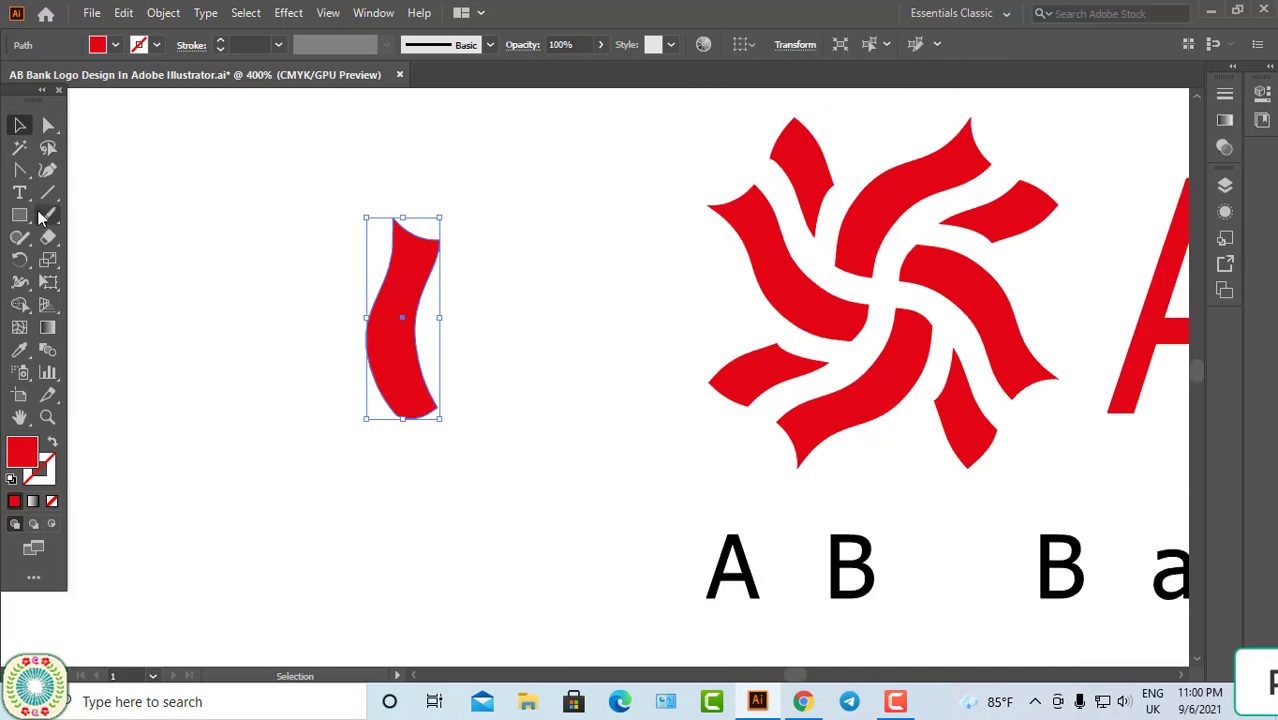
click(20, 215)
key(ctrl+shift+a)
key(ctrl+minus)
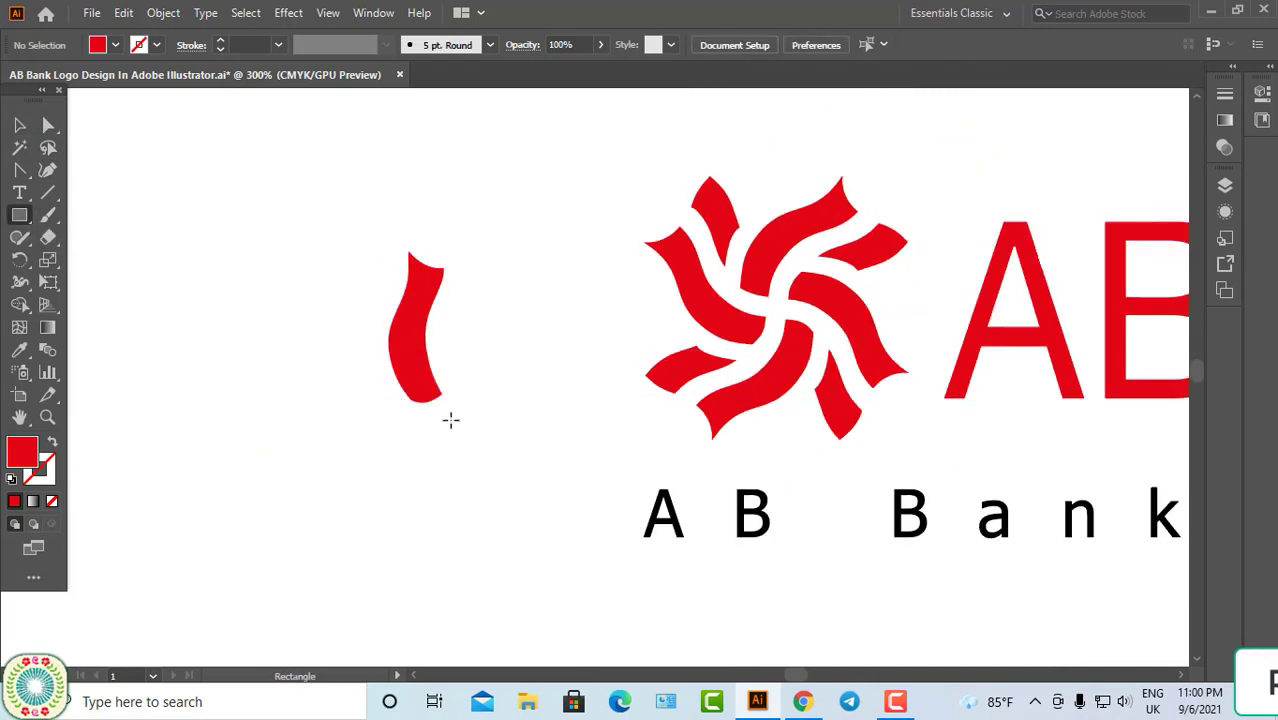
ctrl+click(520, 437)
ctrl+click(520, 335)
ctrl+click(571, 370)
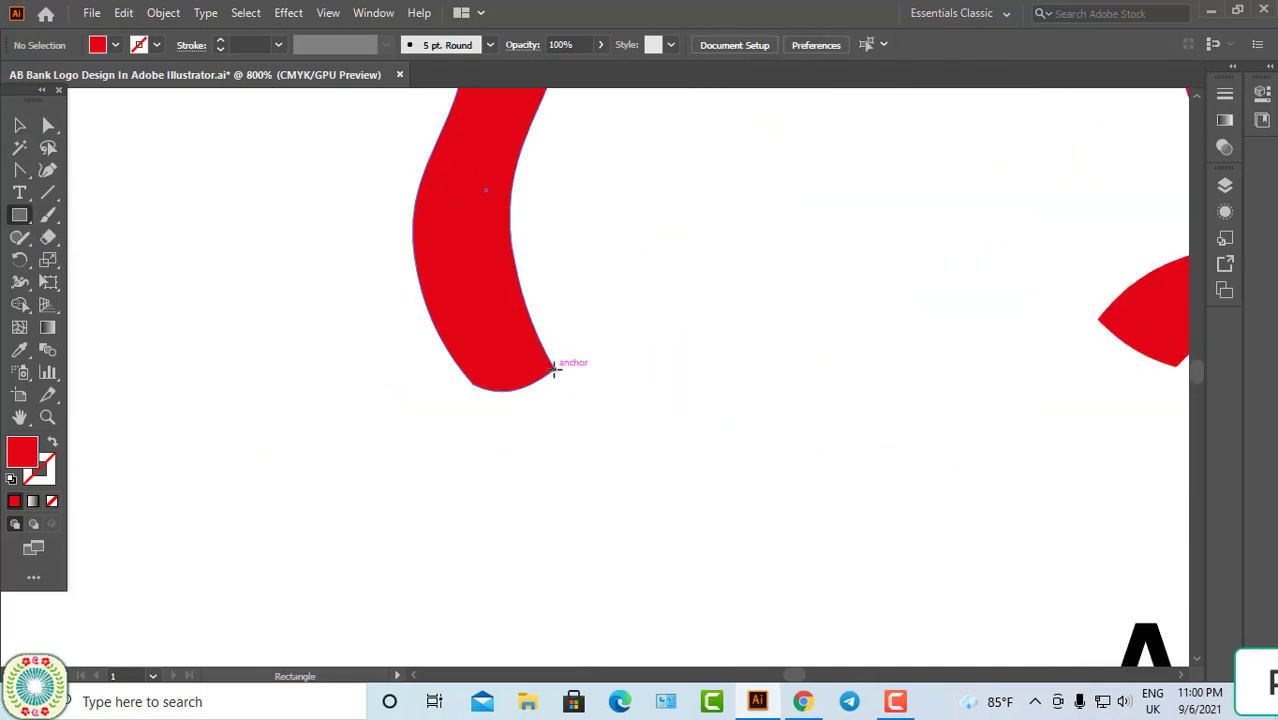
drag(556, 369, 612, 428)
drag(601, 436, 608, 422)
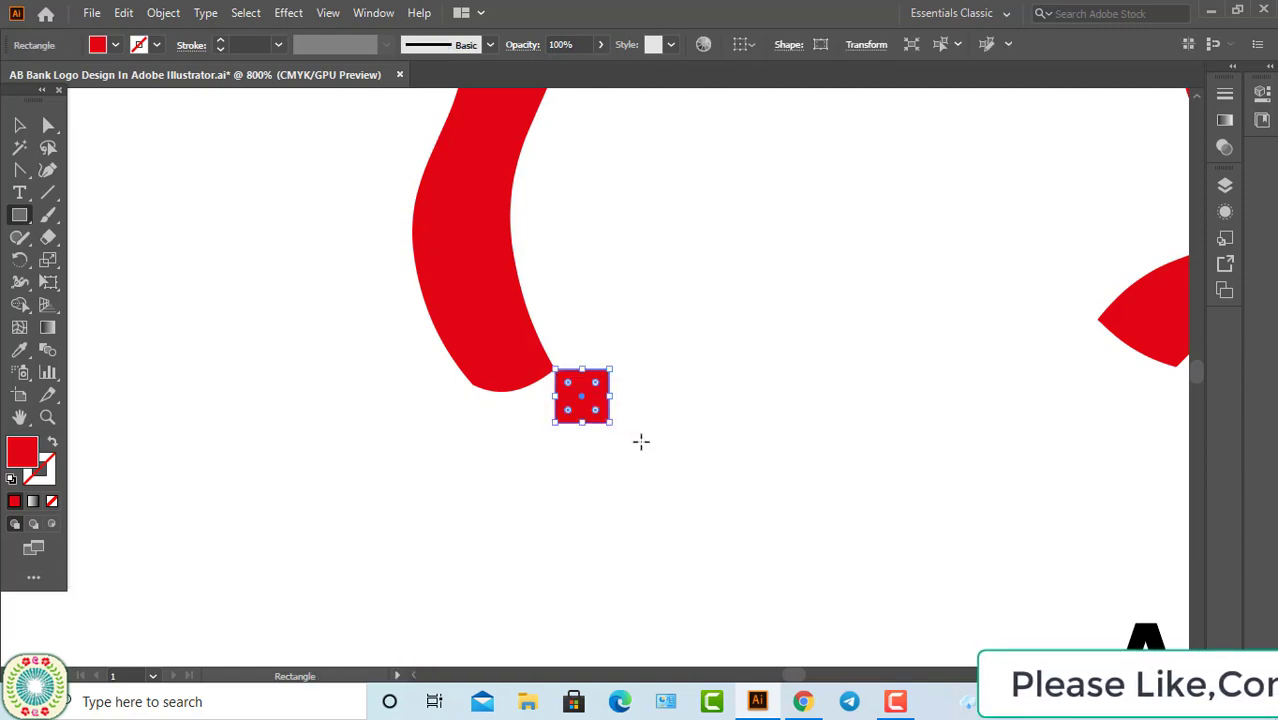
click(19, 125)
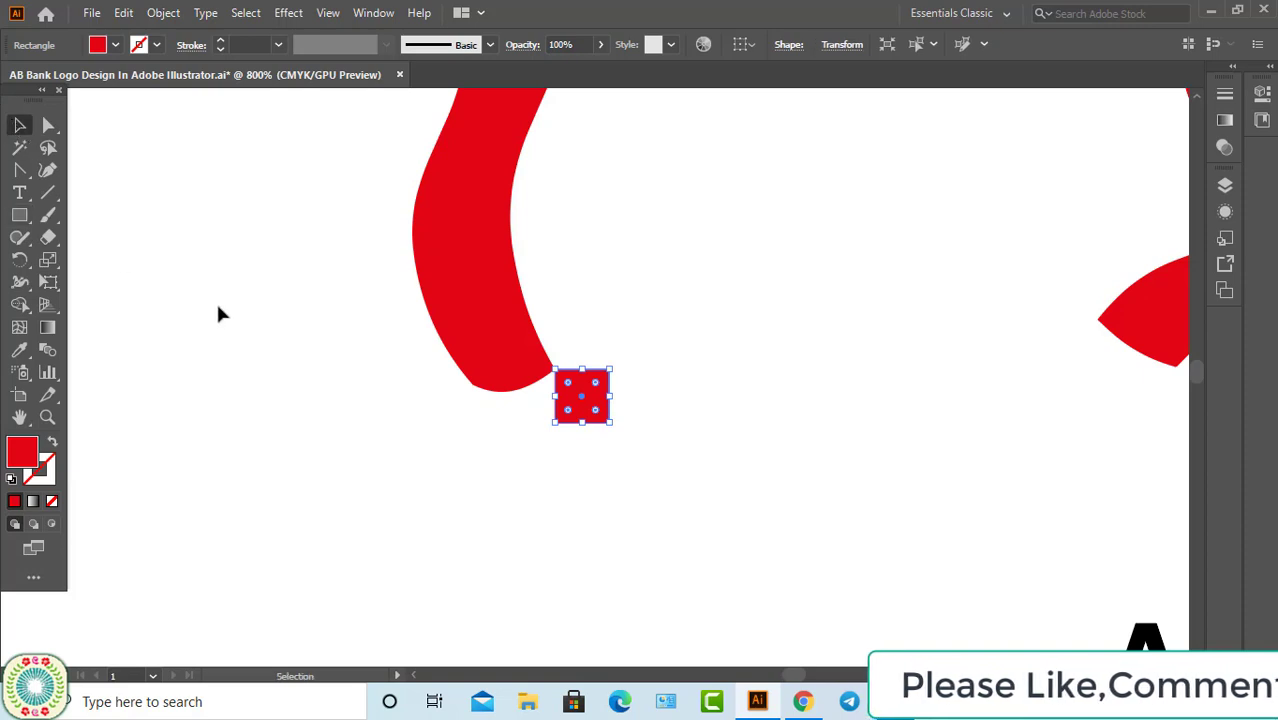
click(215, 297)
Make a copy of the petal and square rotated -90° about the square's center, and repeat it twice to complete a four-petal pinwheel
key(ctrl+minus)
key(ctrl+minus)
drag(203, 194, 378, 387)
click(19, 259)
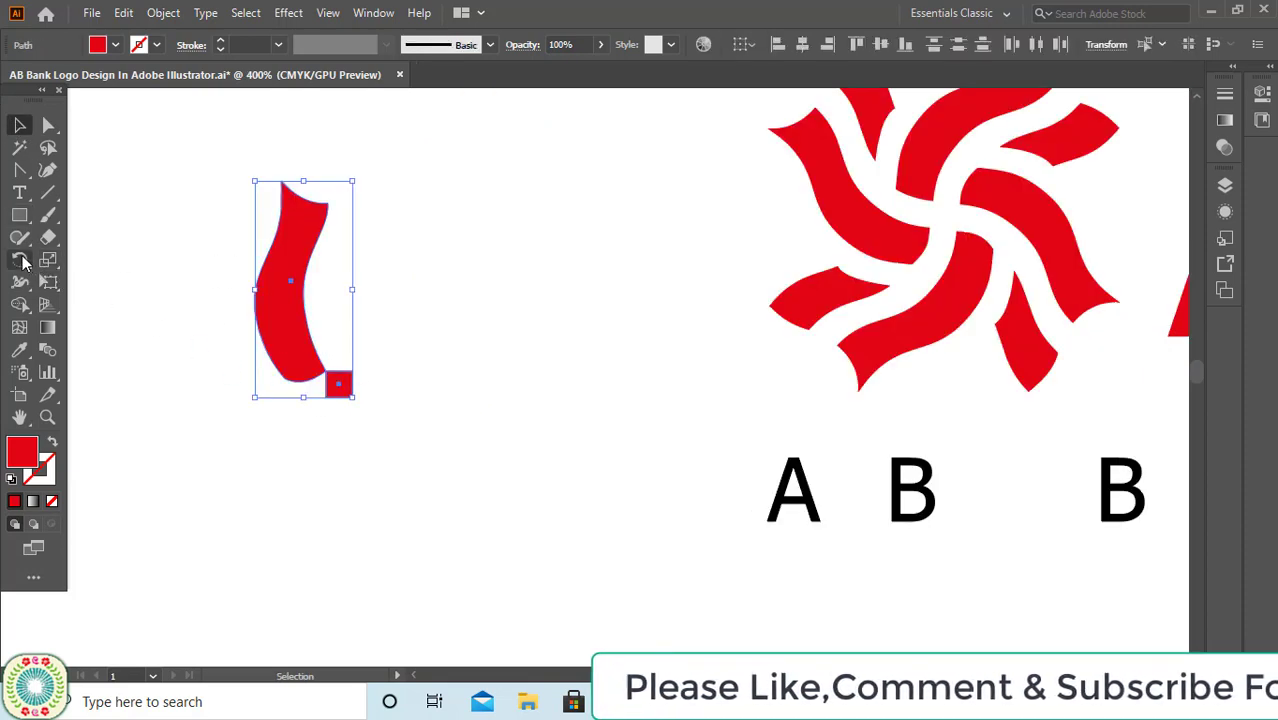
alt+click(338, 383)
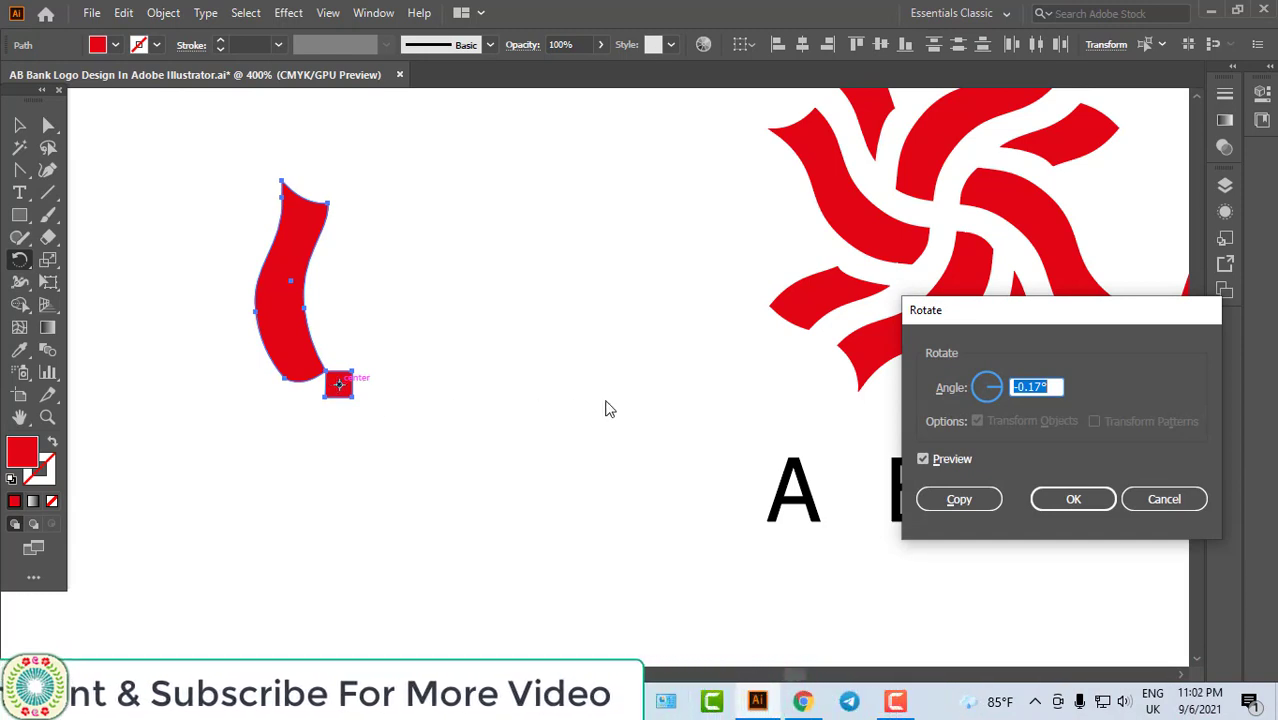
text(-90)
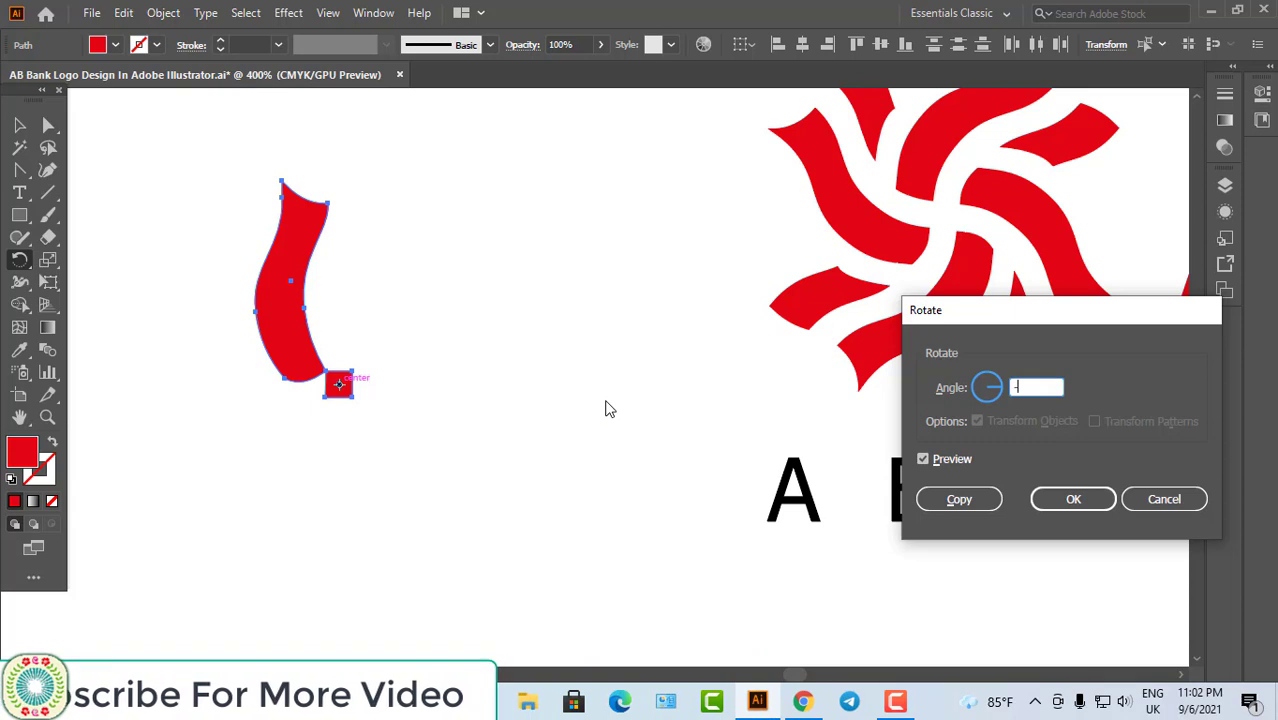
click(963, 501)
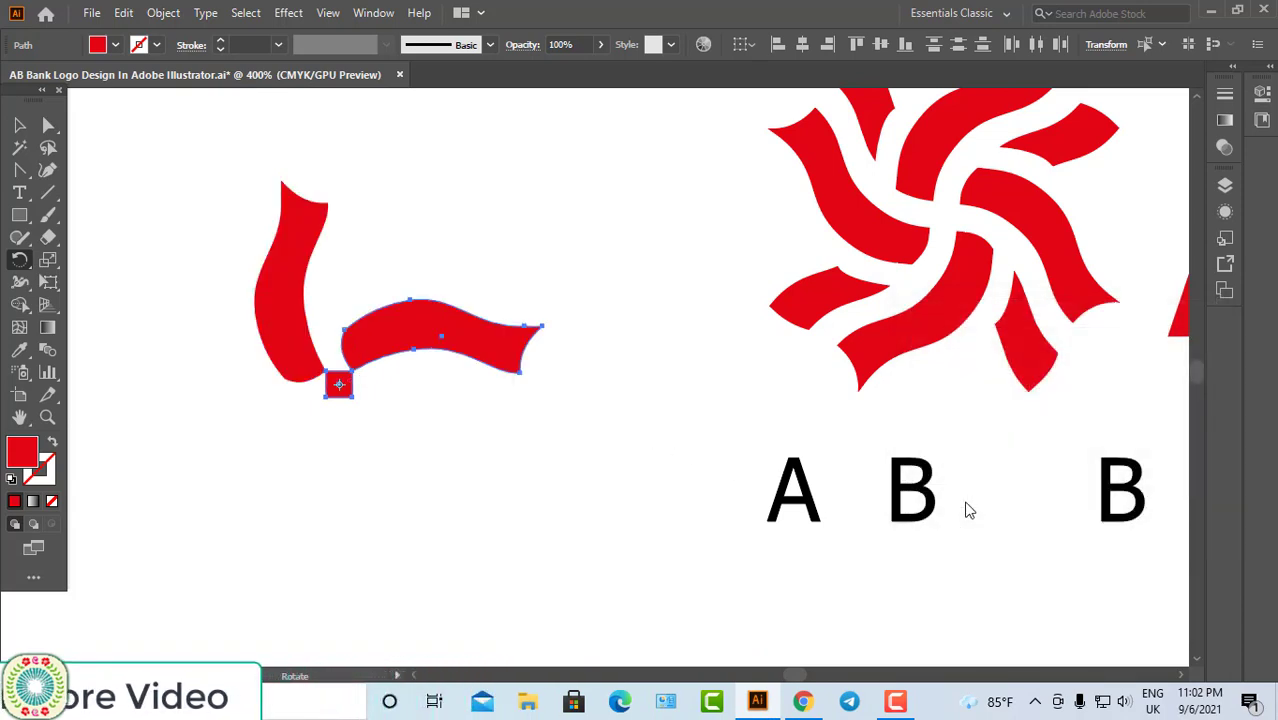
key(ctrl+d)
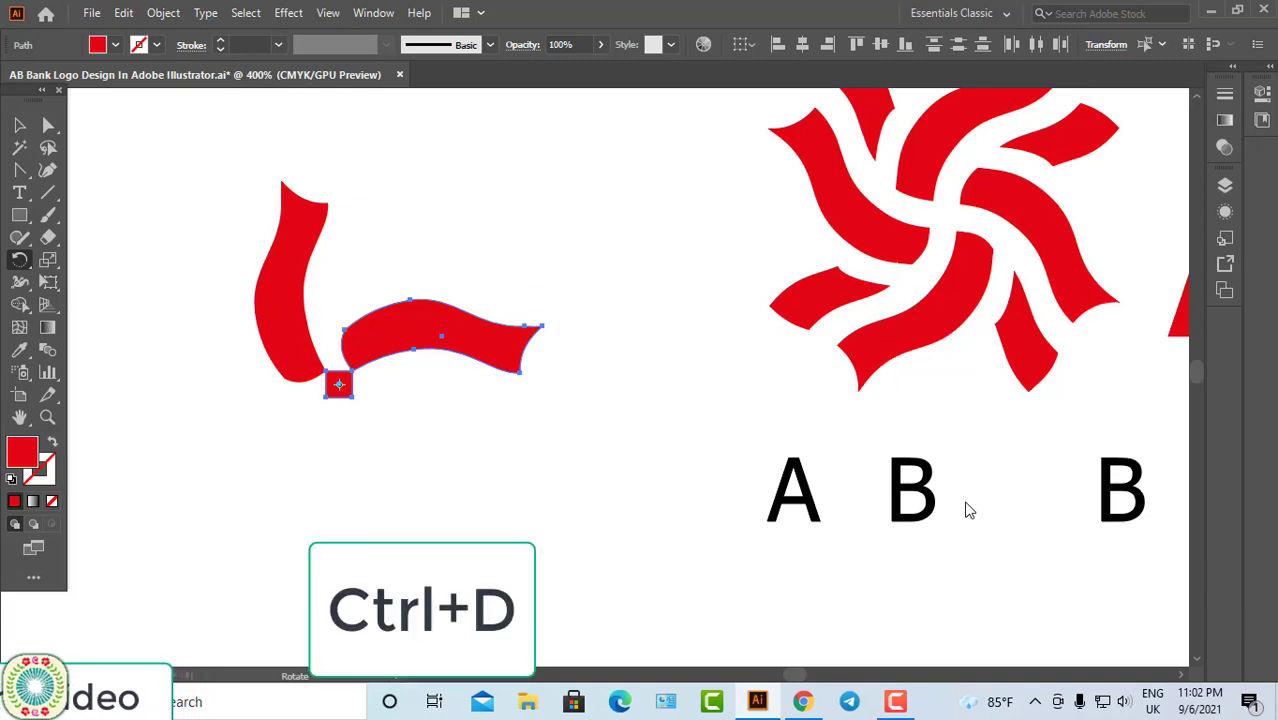
key(ctrl+d)
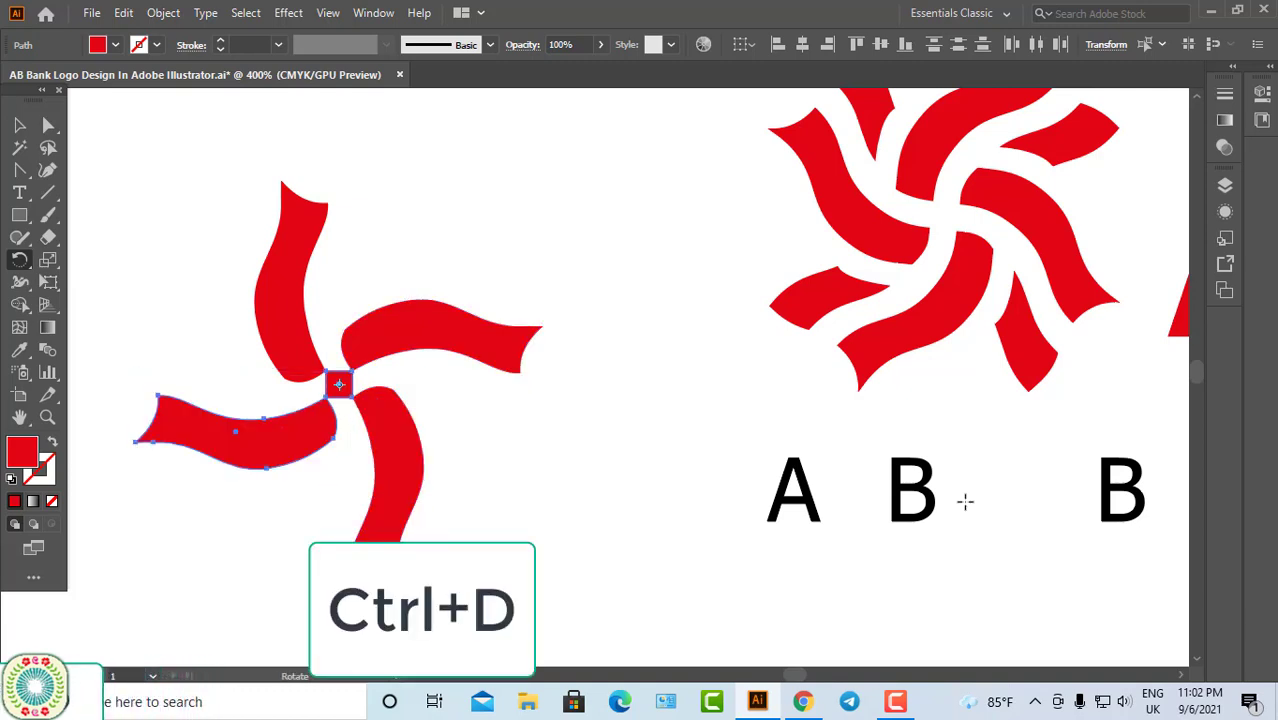
Rotate all four petals and the central square together about 45° clockwise around the square's center, and deselect them
click(18, 127)
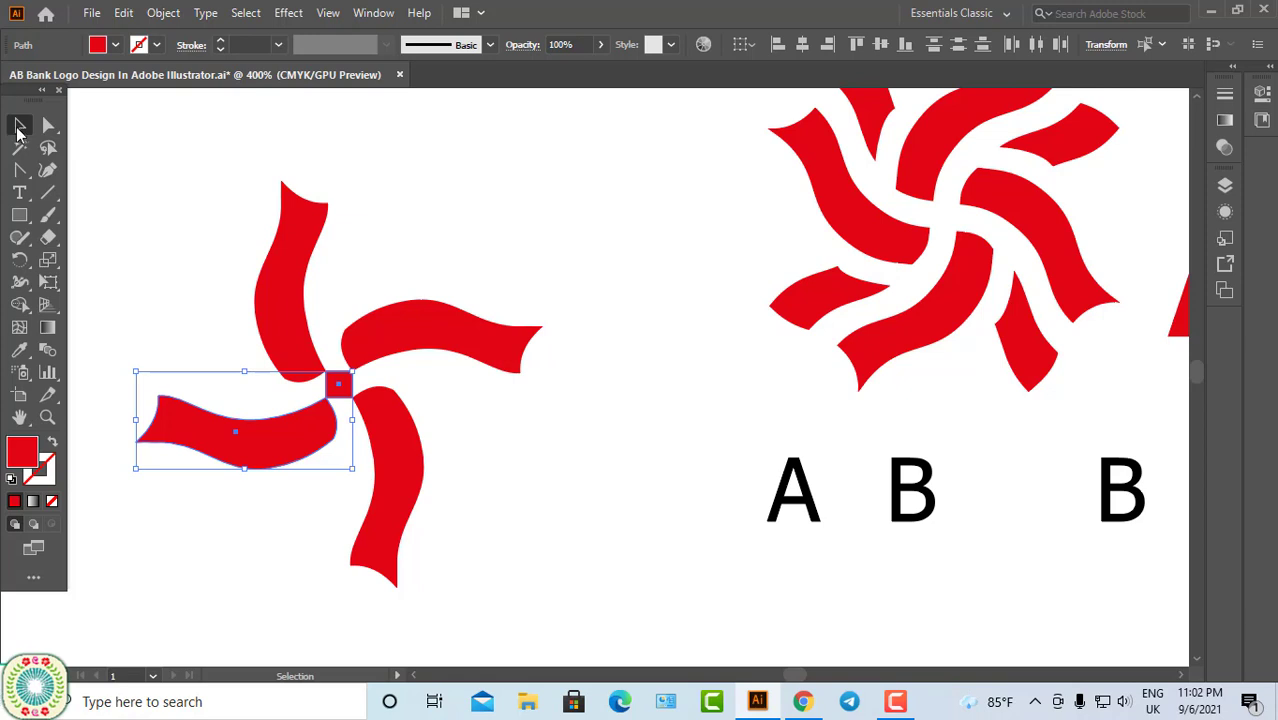
drag(143, 184, 562, 536)
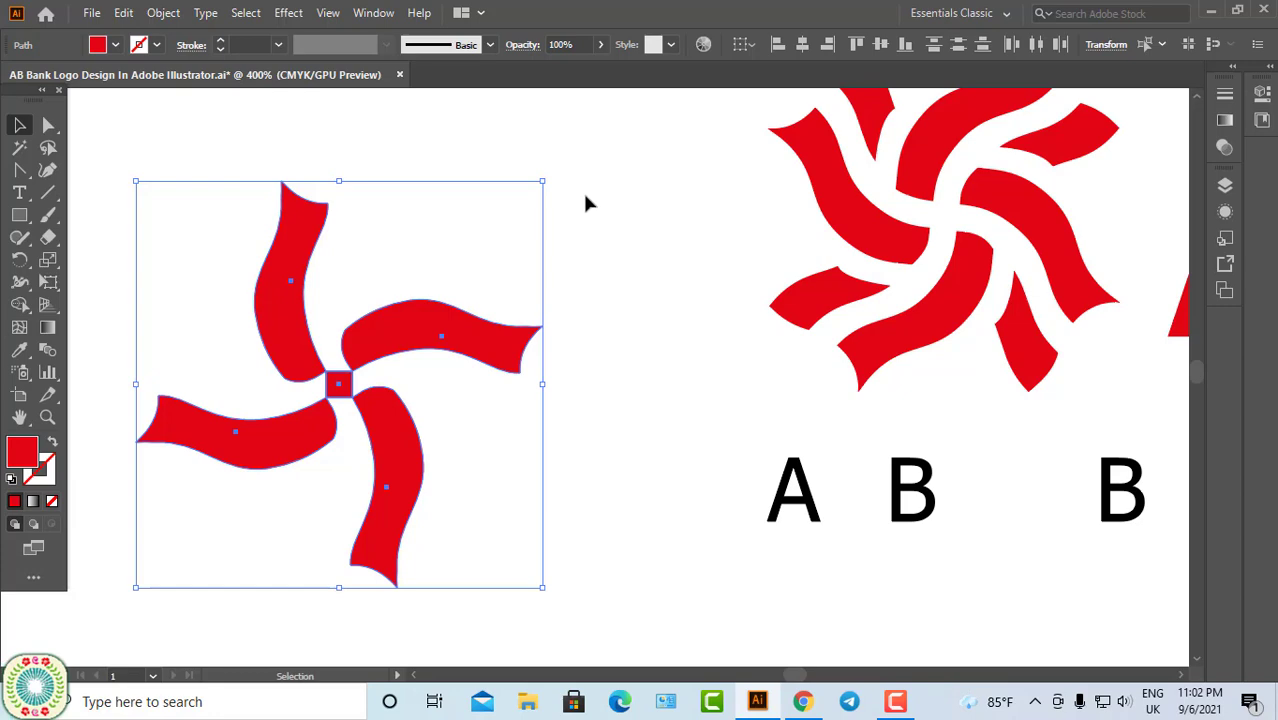
click(19, 259)
drag(541, 325, 443, 501)
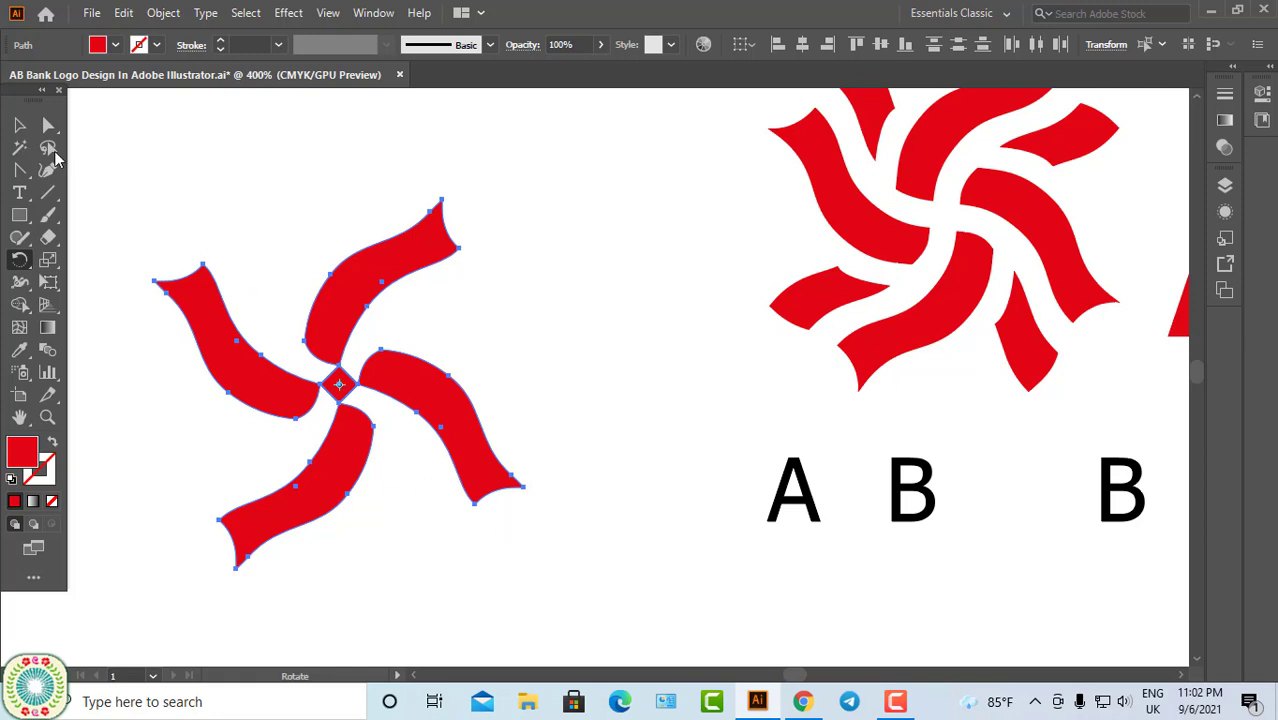
click(20, 126)
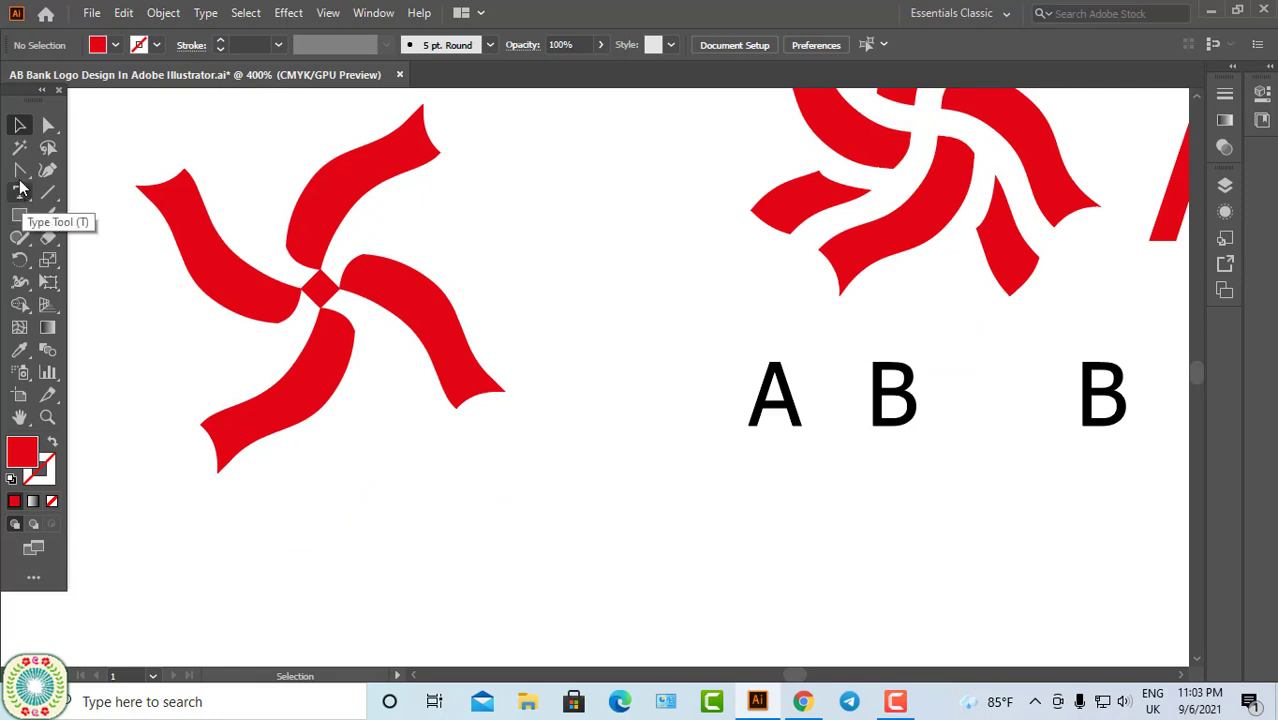
Draw a closed four-sided red shape with the Pen tool in the pinwheel's lower-right gap, with a long side of about 8 mm
click(20, 172)
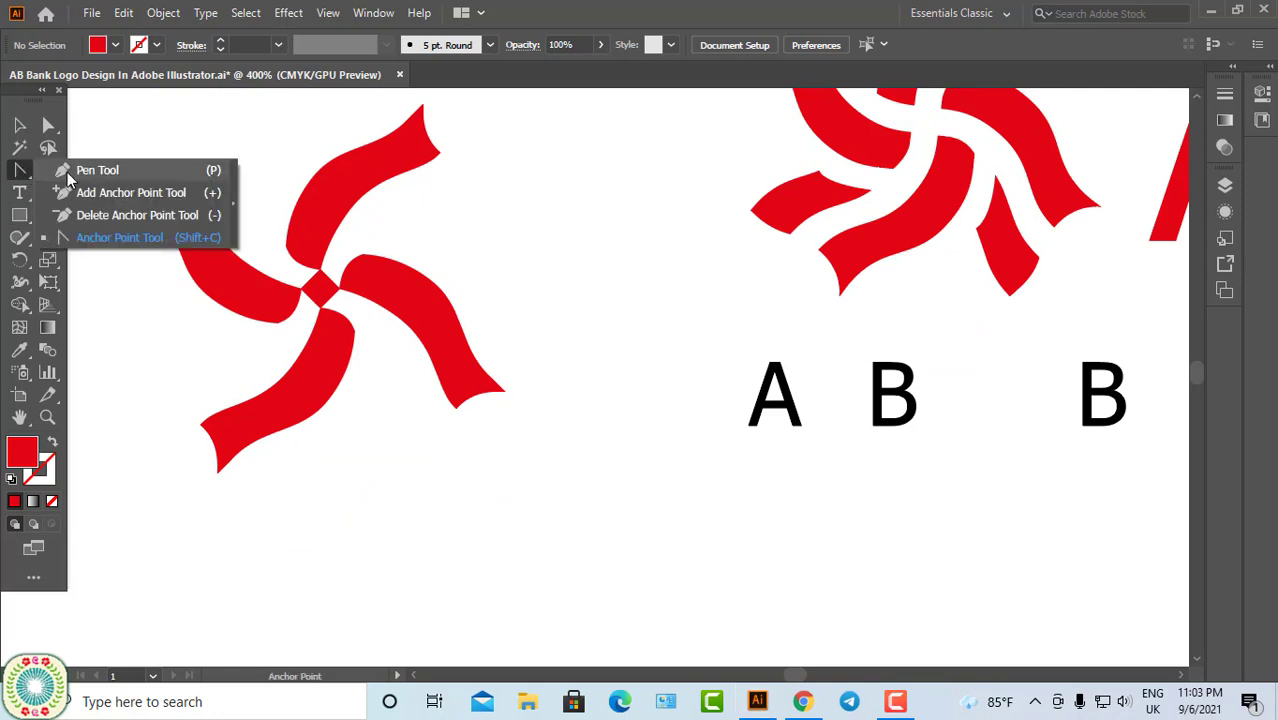
click(70, 170)
click(378, 350)
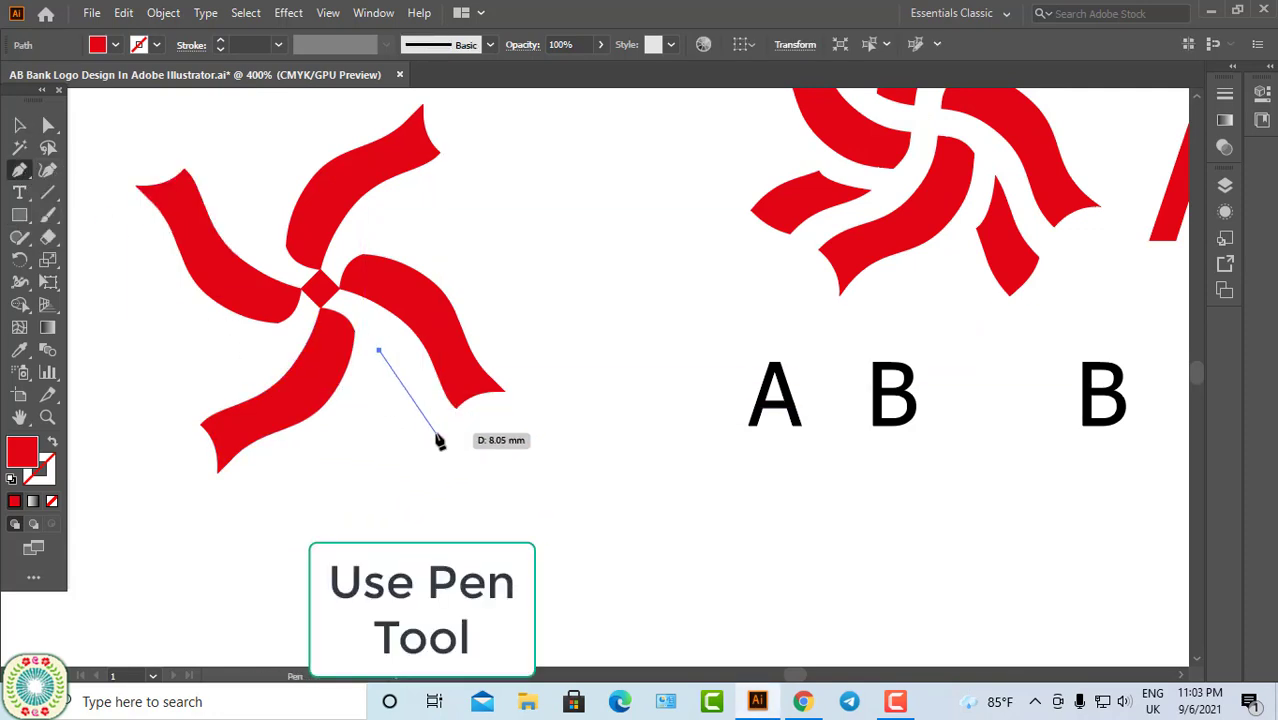
click(436, 434)
click(402, 458)
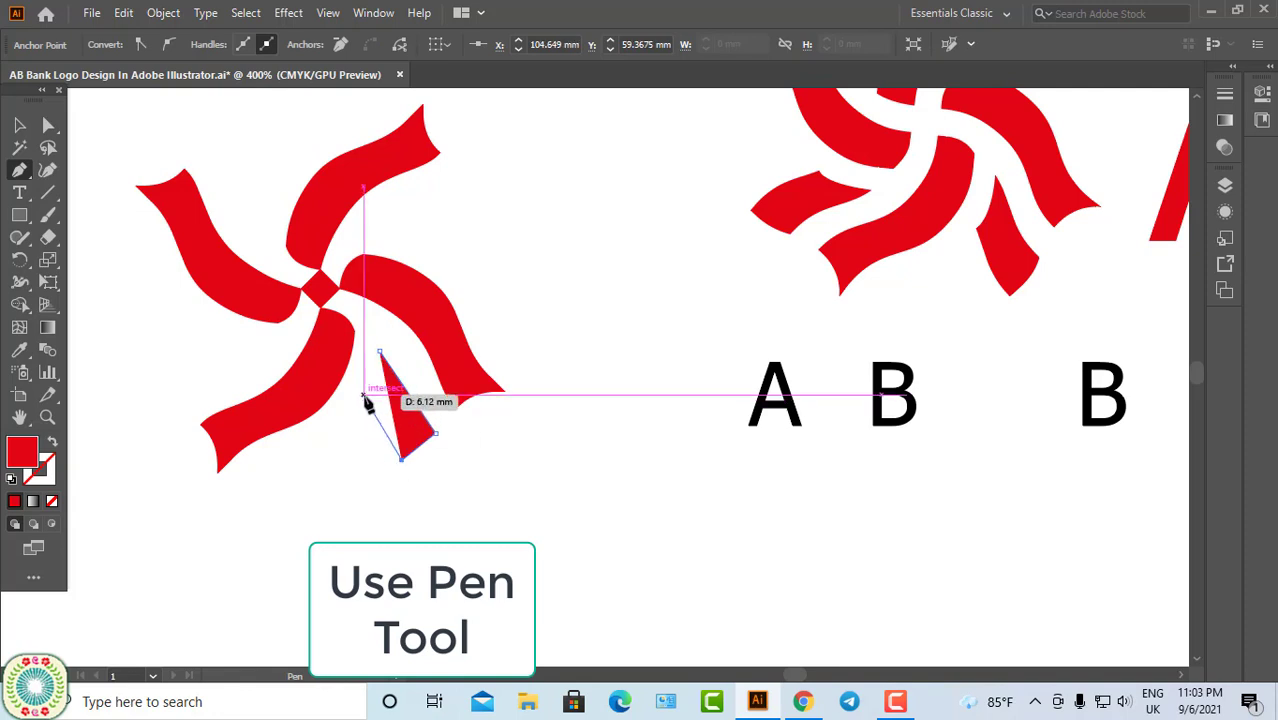
click(364, 396)
click(378, 351)
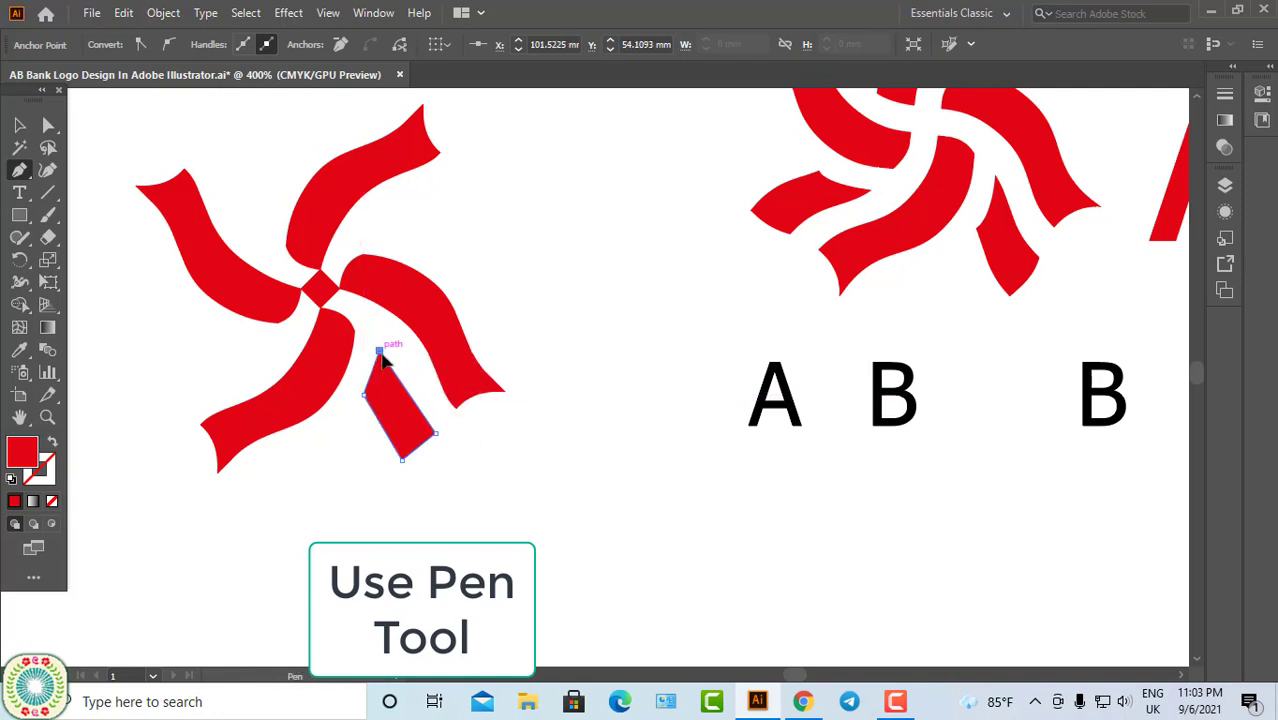
key(a)
Curve the small shape's short inner edge inward and its outer end edge outward with the Anchor Point tool
click(22, 172)
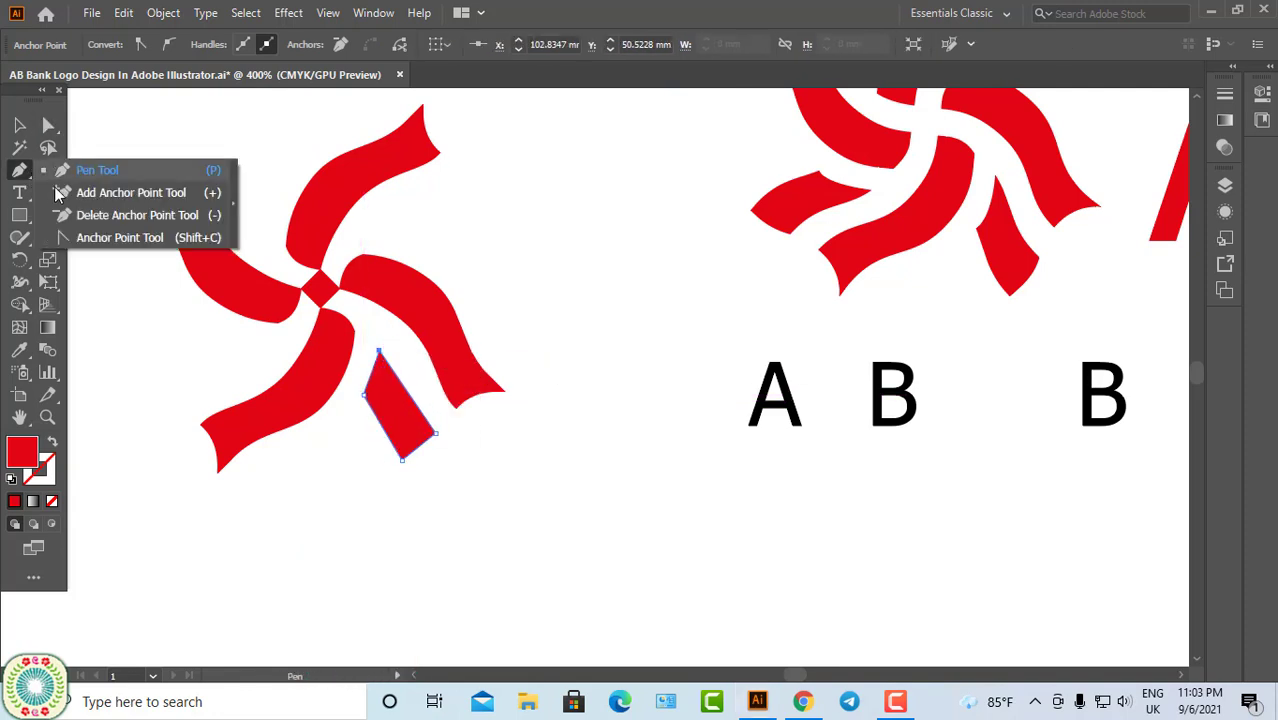
click(98, 240)
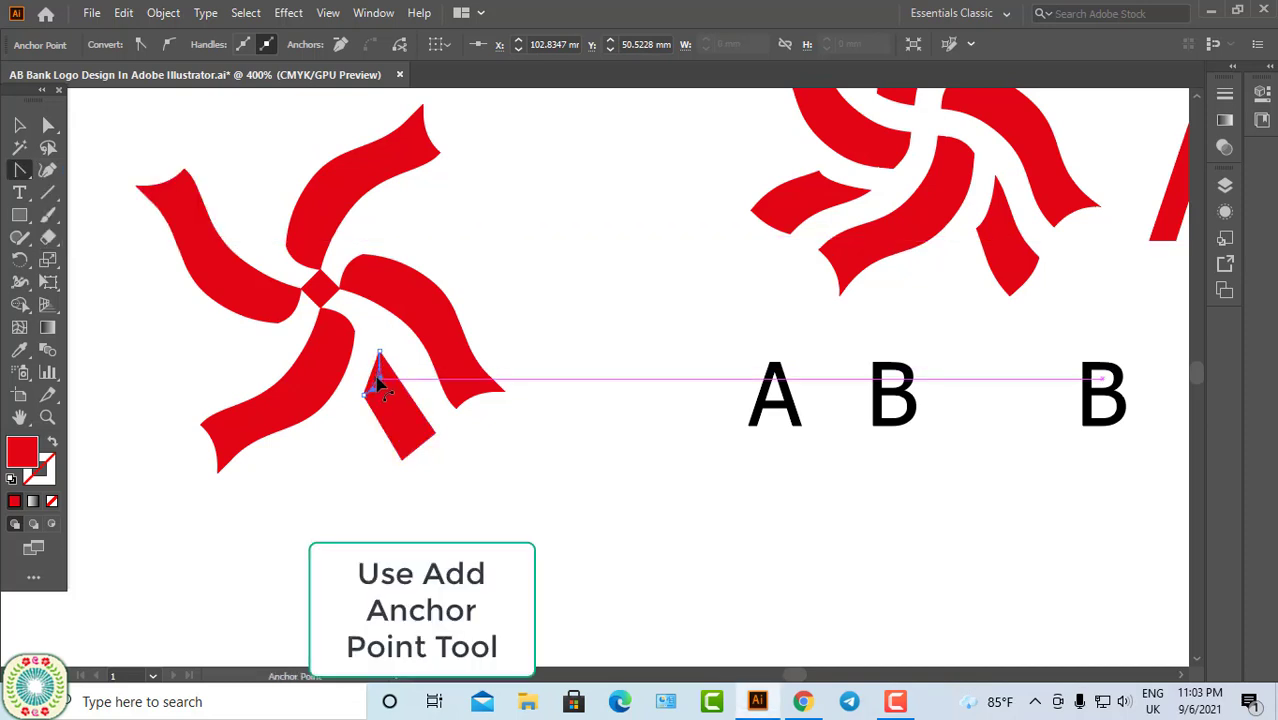
drag(376, 380, 372, 386)
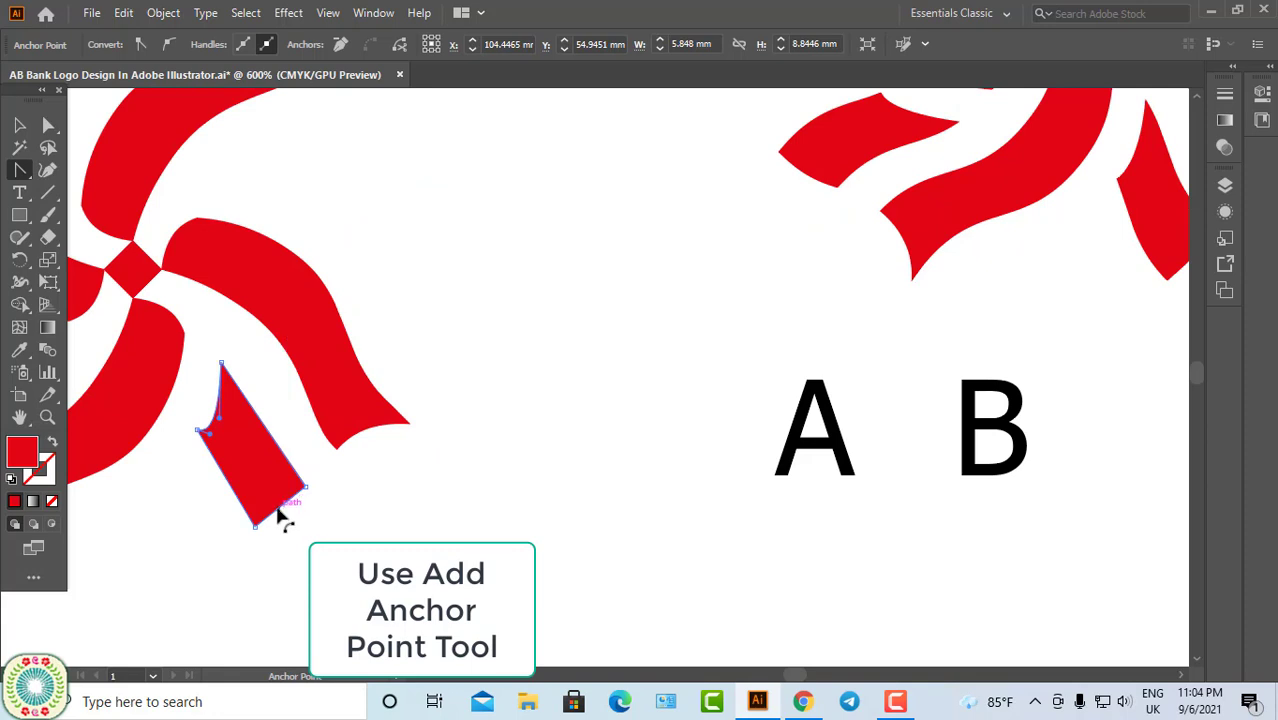
drag(278, 508, 284, 524)
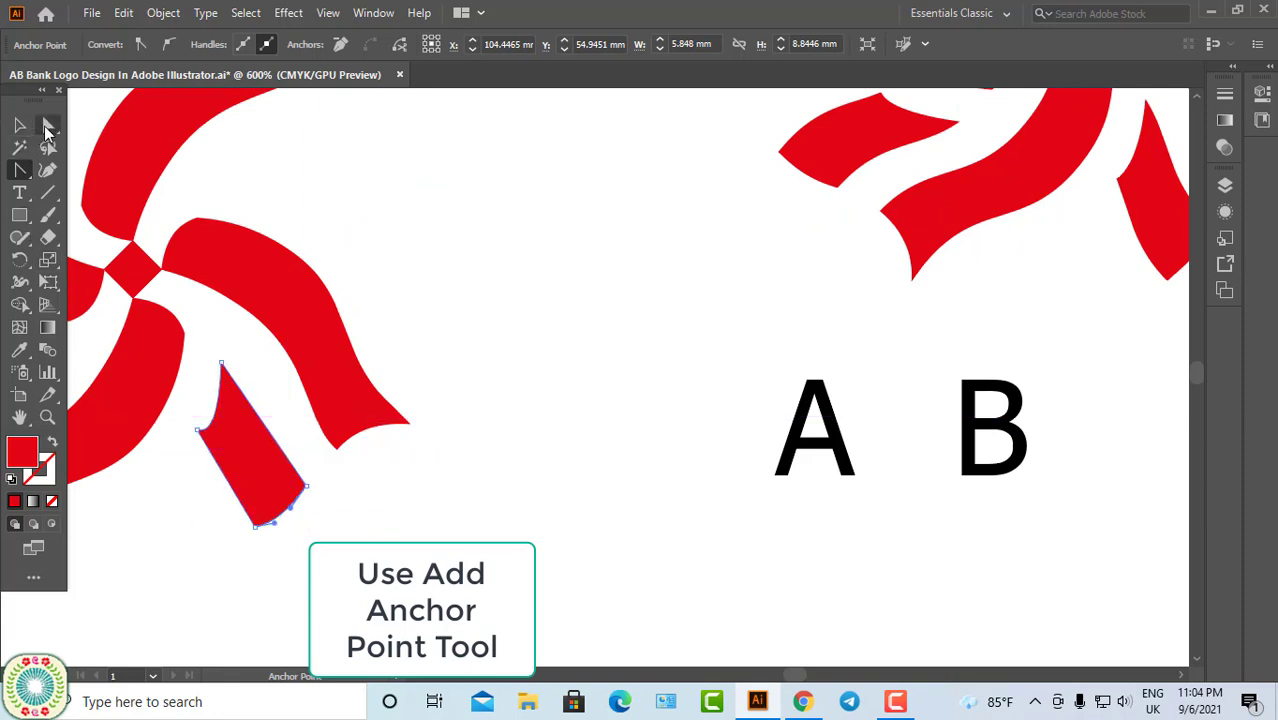
Move the small shape's curved inner edge about 0.29 mm up and left by its two end anchors
click(47, 127)
click(221, 364)
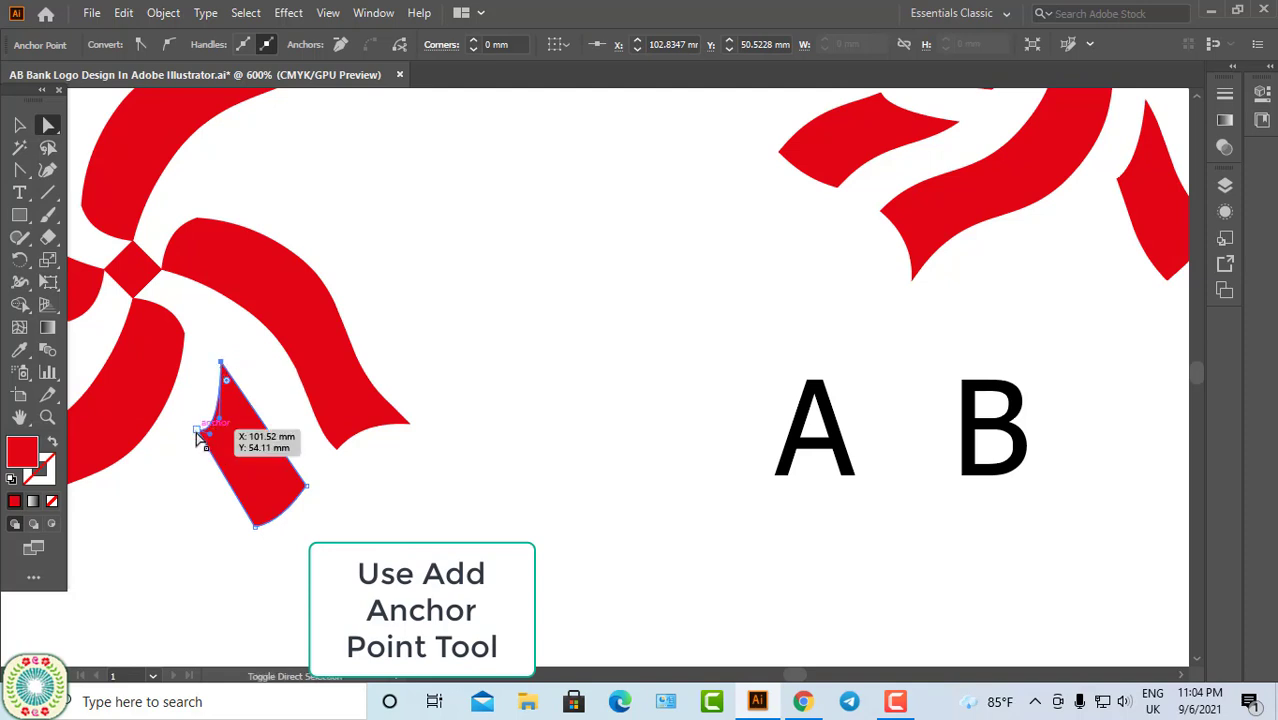
drag(217, 413, 214, 404)
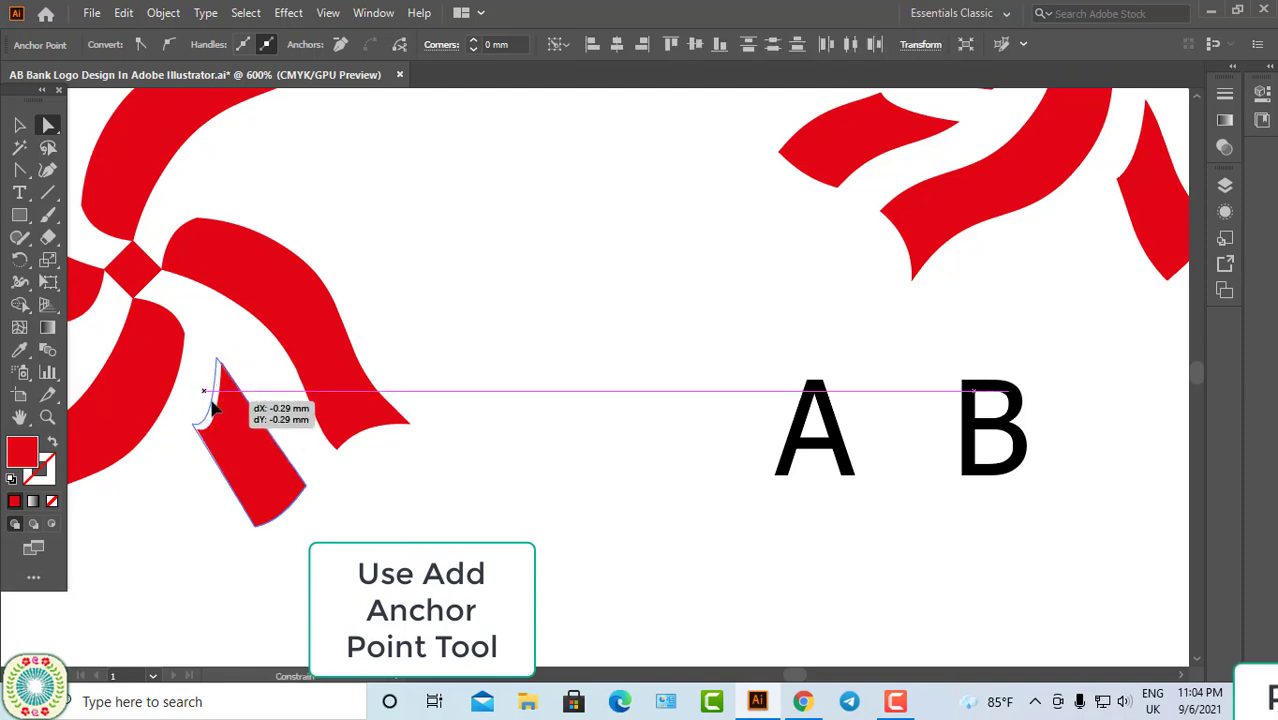
Refine the direction handles of the small shape's inner edge into a smooth concave curve ending in a sharp upper tip
scroll(181, 429, up, 4)
drag(291, 450, 305, 412)
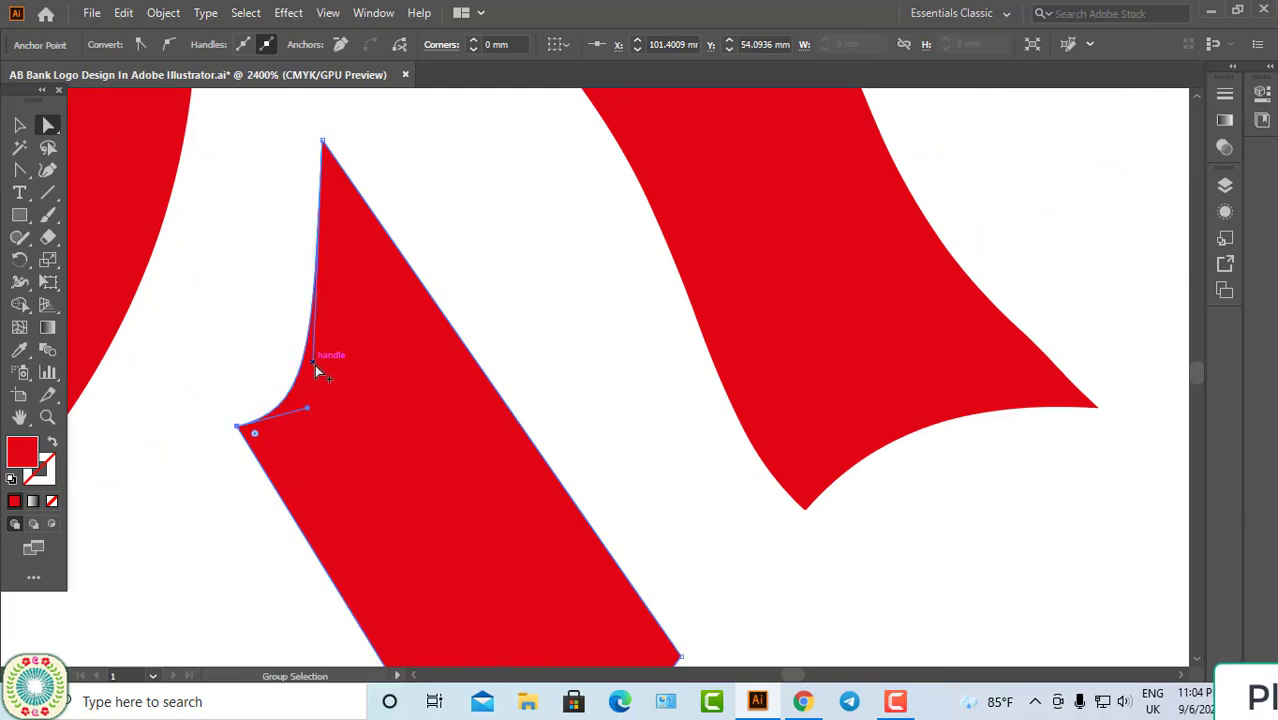
drag(314, 363, 323, 360)
drag(307, 408, 322, 336)
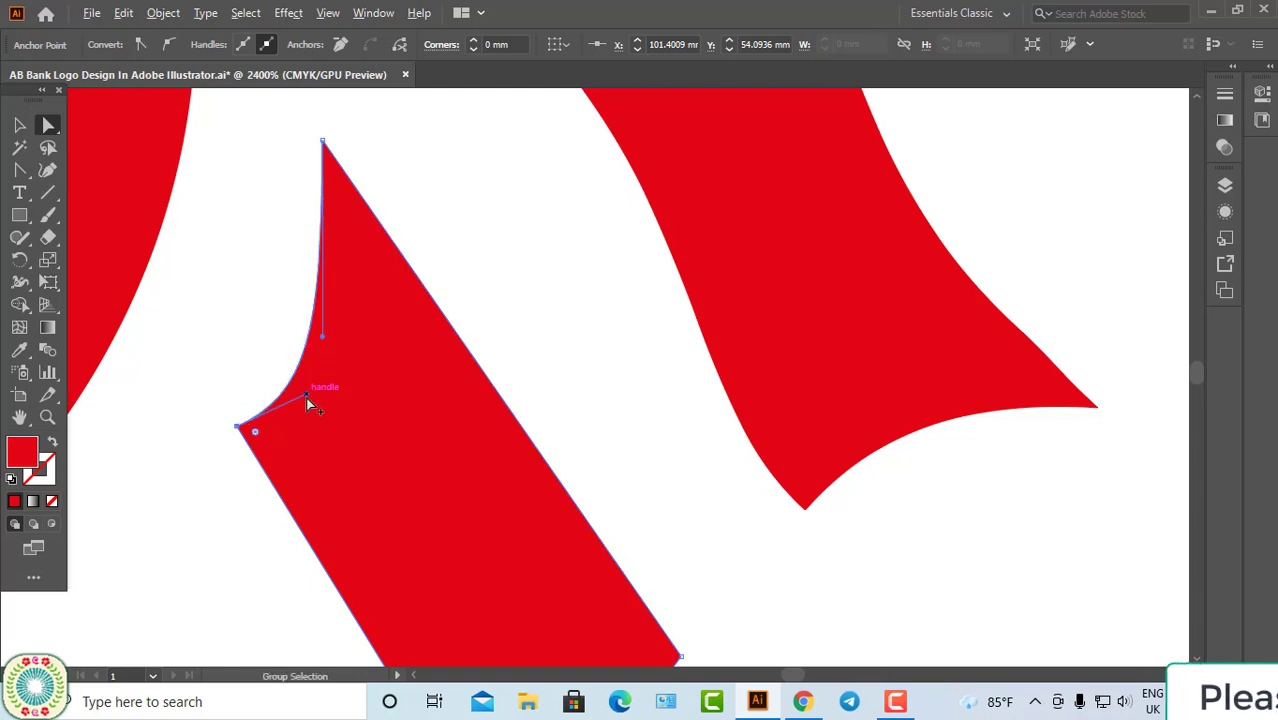
drag(306, 395, 306, 383)
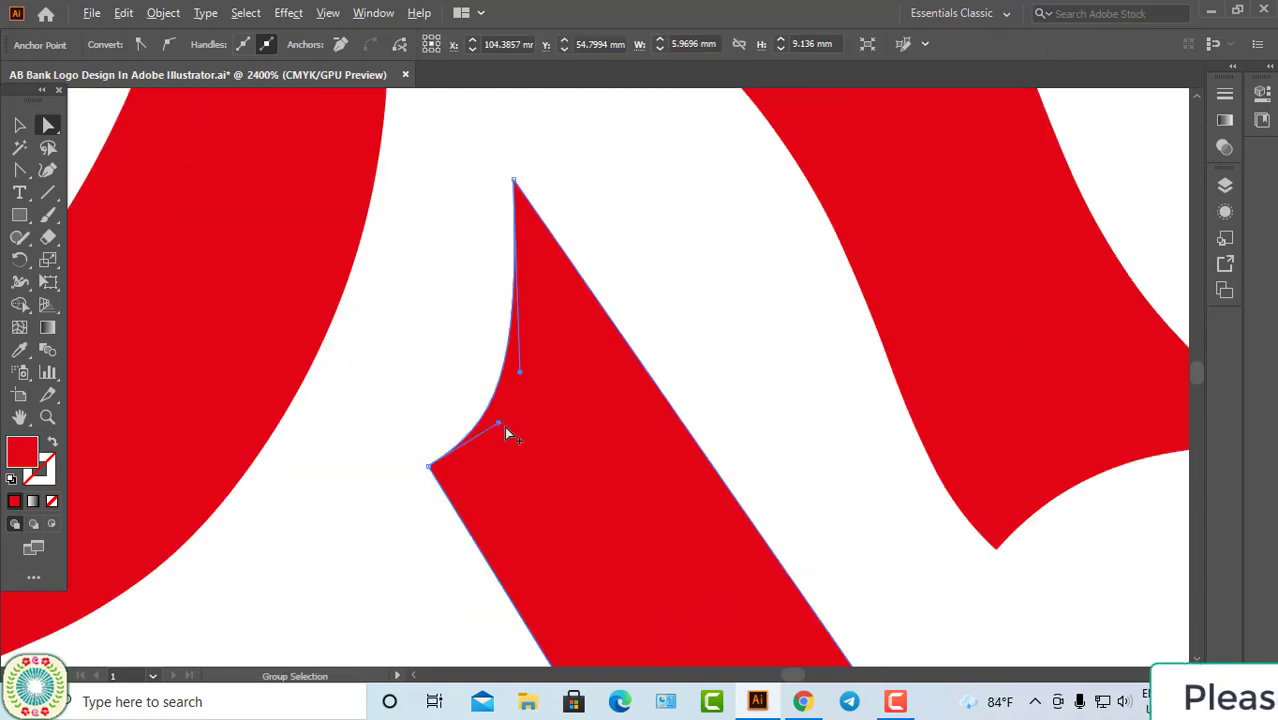
drag(499, 420, 492, 422)
drag(519, 371, 520, 354)
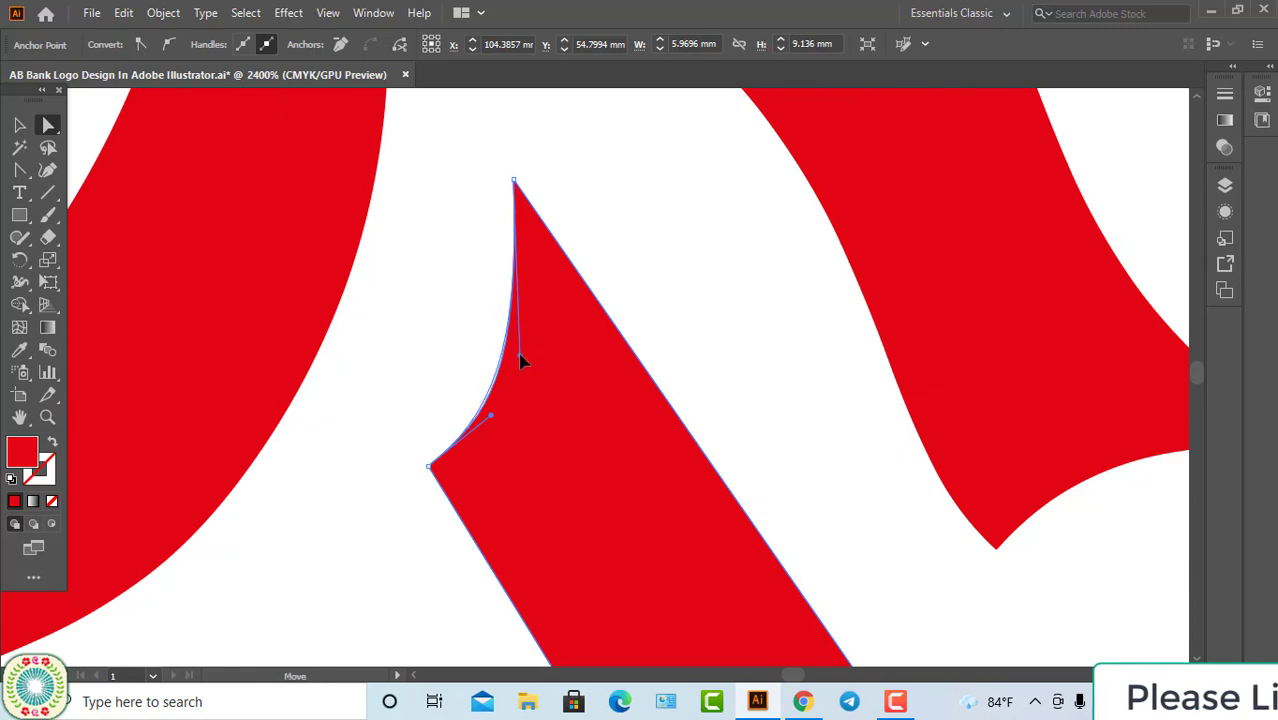
drag(492, 416, 482, 447)
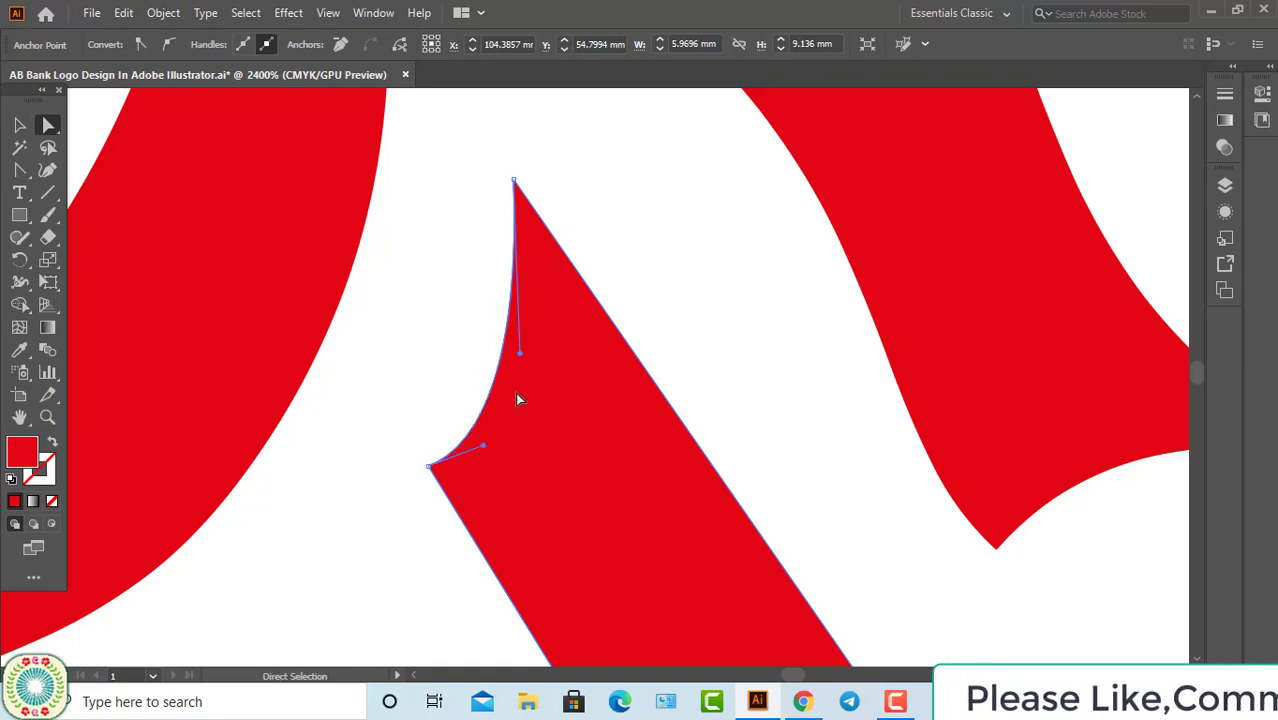
drag(520, 353, 528, 359)
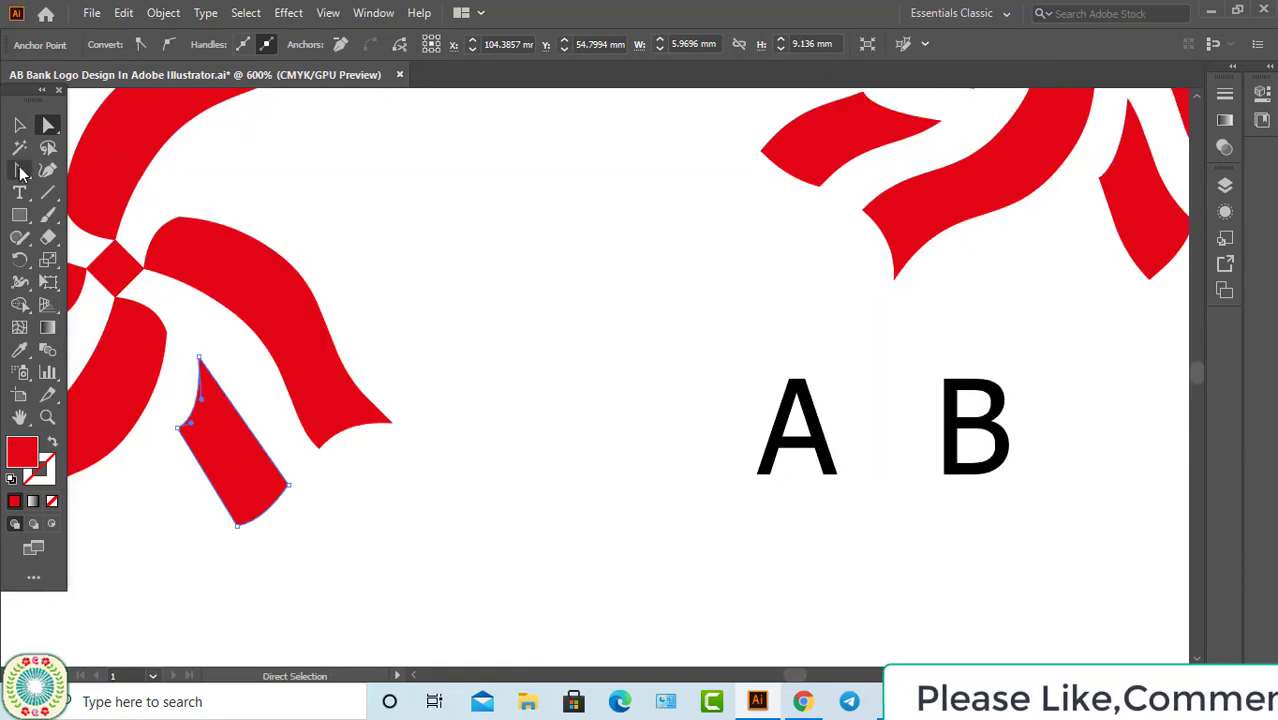
Bend both long sides of the small shape toward the lower left with the Anchor Point tool
click(20, 170)
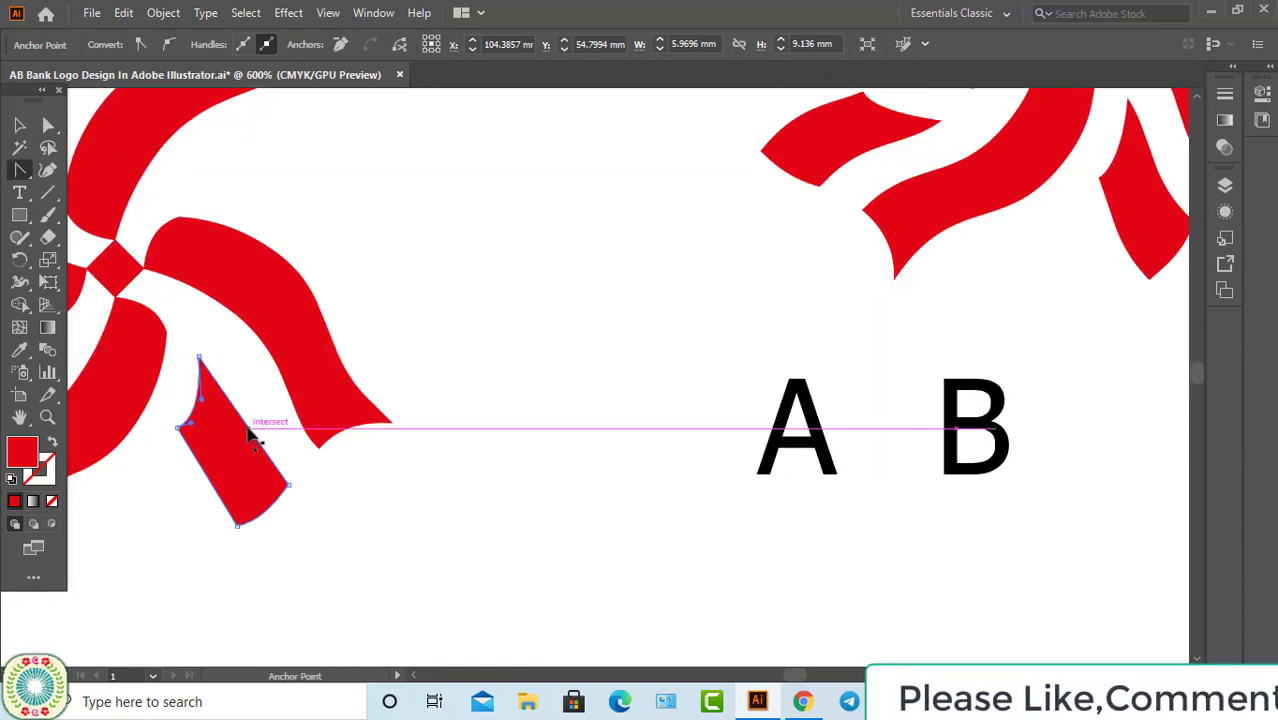
drag(259, 446, 201, 491)
Adjust the direction handles of the small shape's upper-right long side to form a gentle S-curve
key(a)
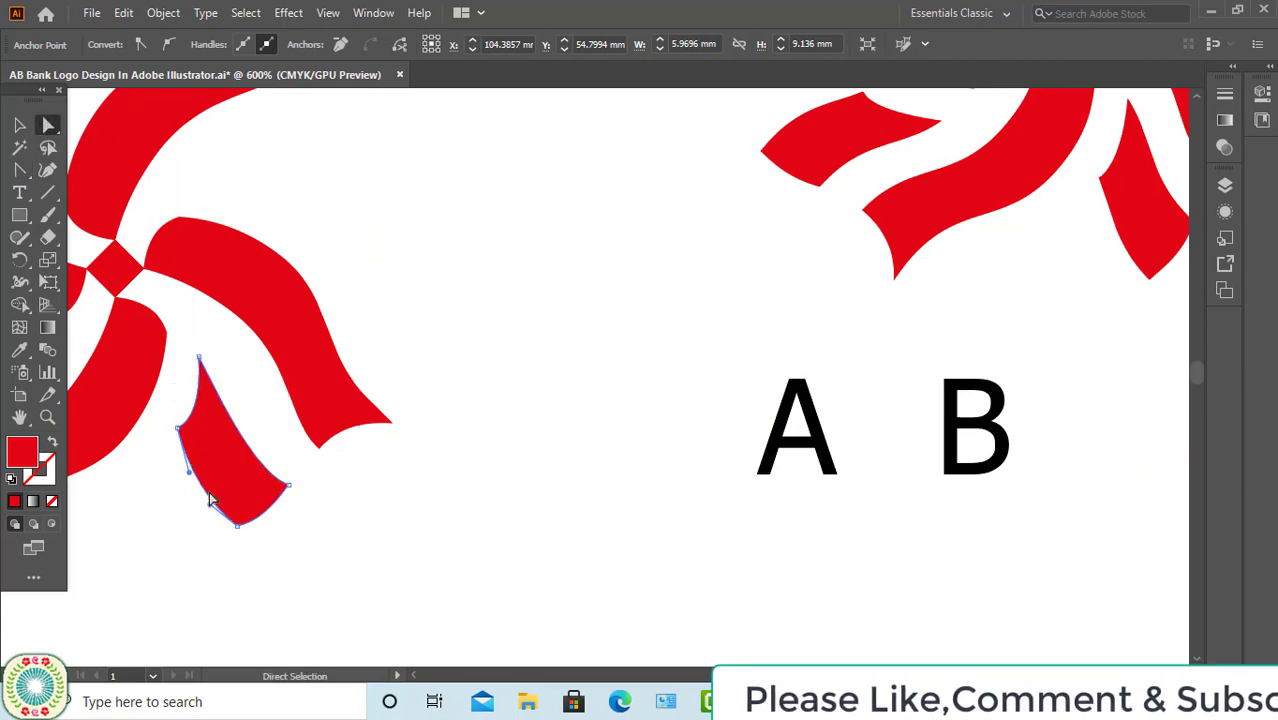
click(199, 357)
key(ctrl+space)
ctrl+click(246, 436)
ctrl+click(598, 383)
ctrl+click(559, 380)
ctrl+click(610, 300)
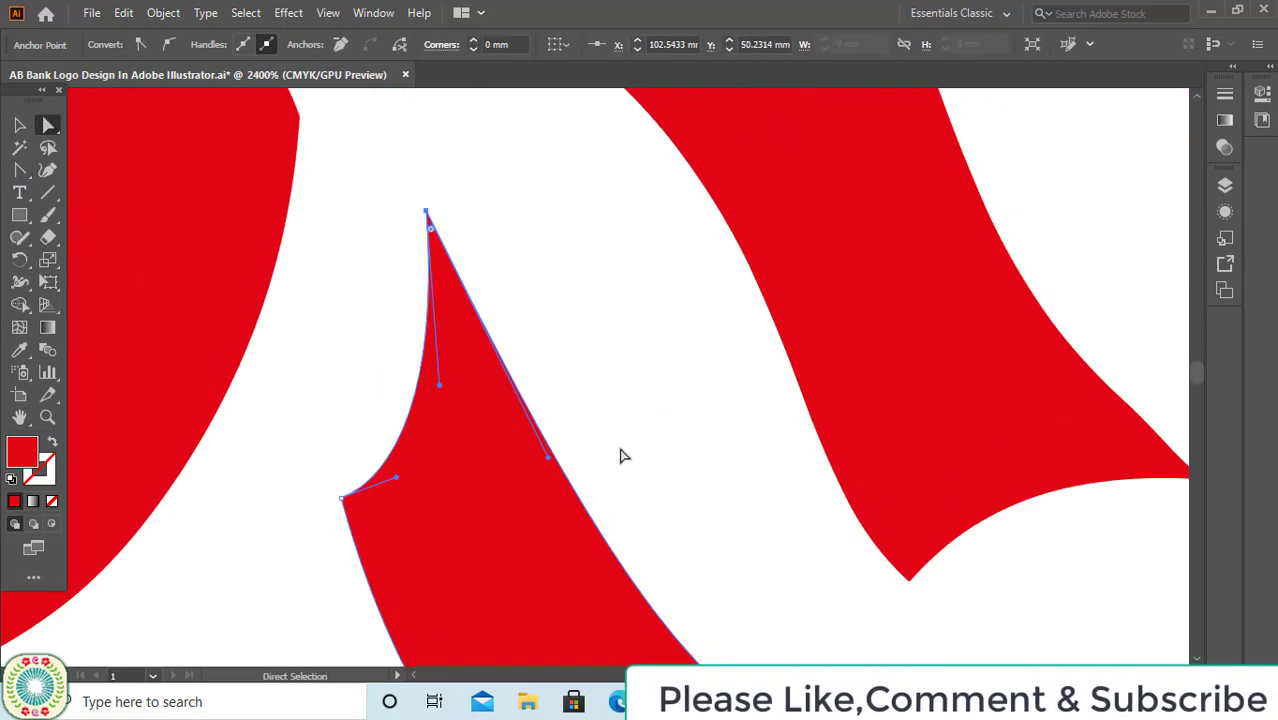
drag(549, 456, 571, 433)
drag(682, 485, 528, 321)
key(ctrl+minus)
drag(798, 446, 601, 295)
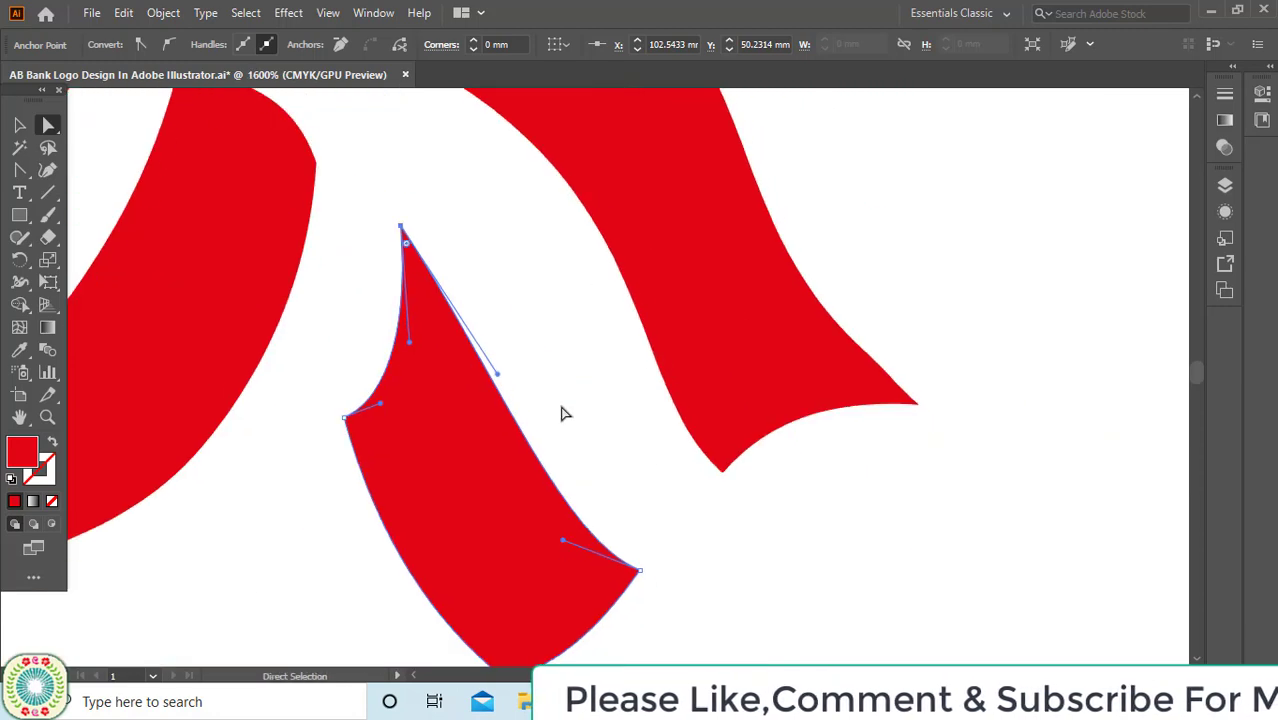
drag(498, 376, 501, 343)
drag(563, 540, 519, 483)
Pull the direction handle of the small shape's lower-left long side outward to make that side slightly fuller
drag(608, 523, 600, 392)
click(336, 286)
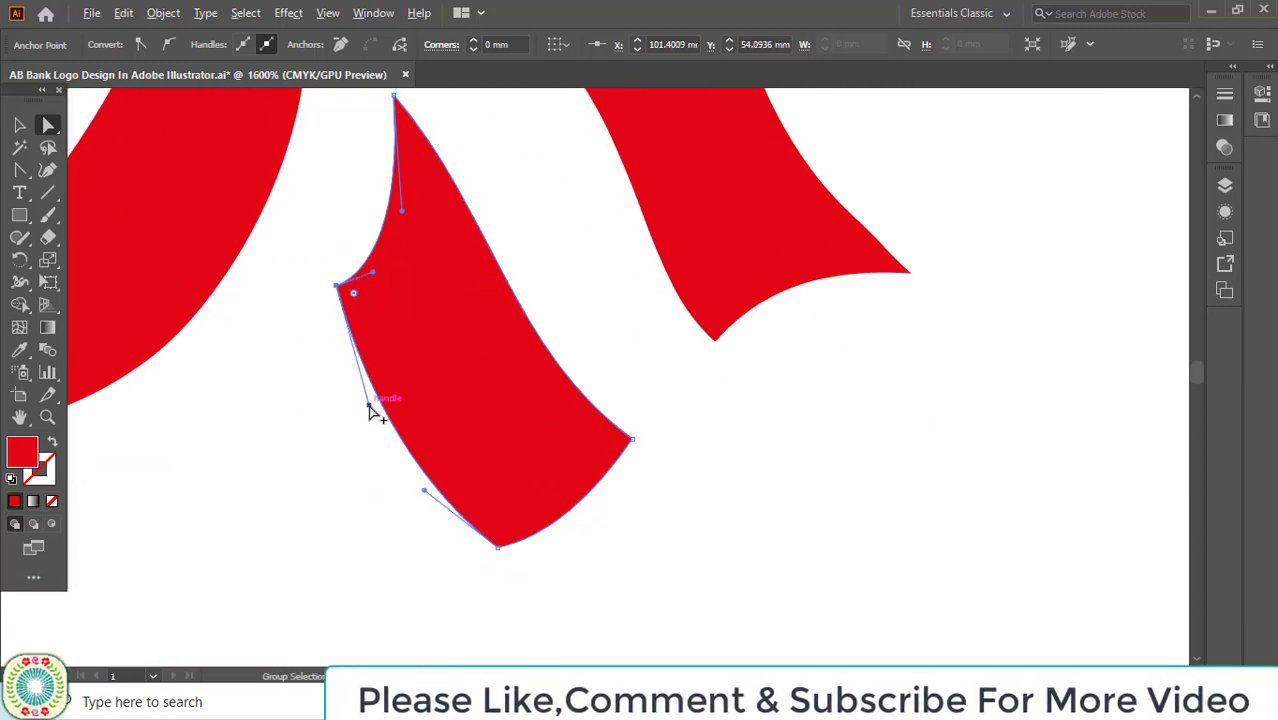
drag(369, 404, 362, 415)
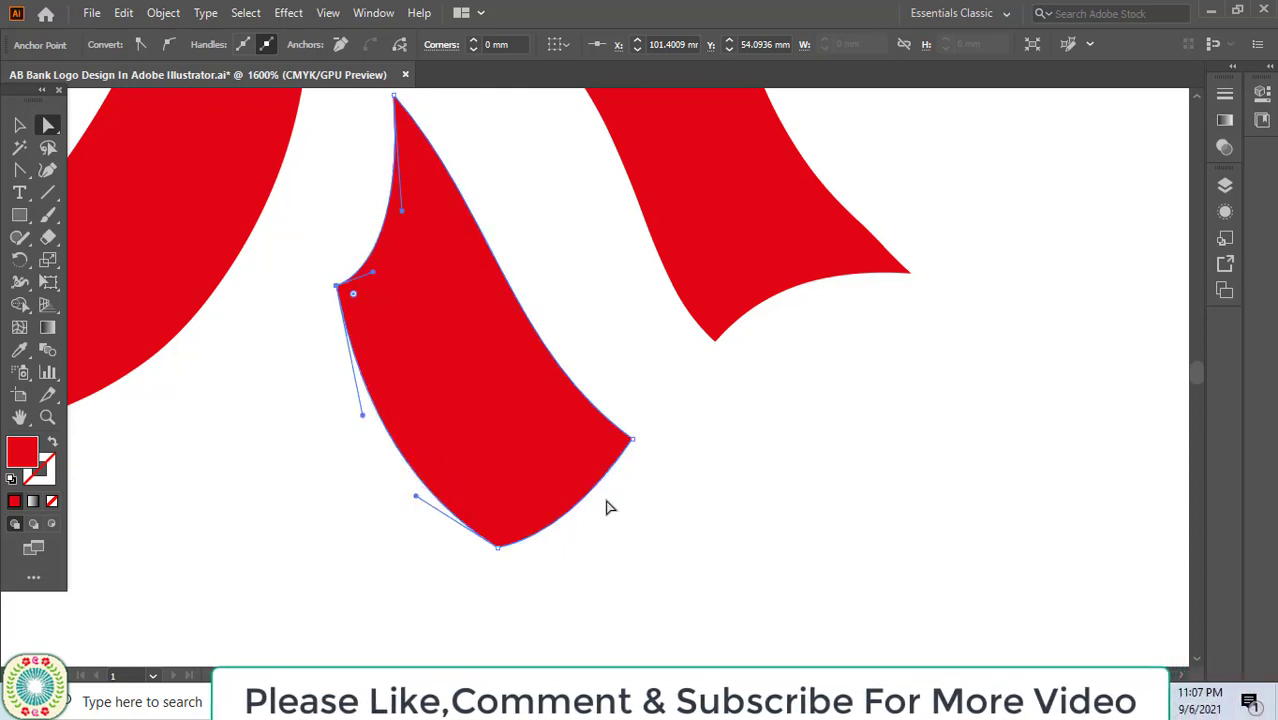
Rotate the finished small leaf shape slightly clockwise so it sits evenly between the two neighbouring petals
key(ctrl+minus)
key(ctrl+minus)
key(ctrl+minus)
key(ctrl+minus)
key(v)
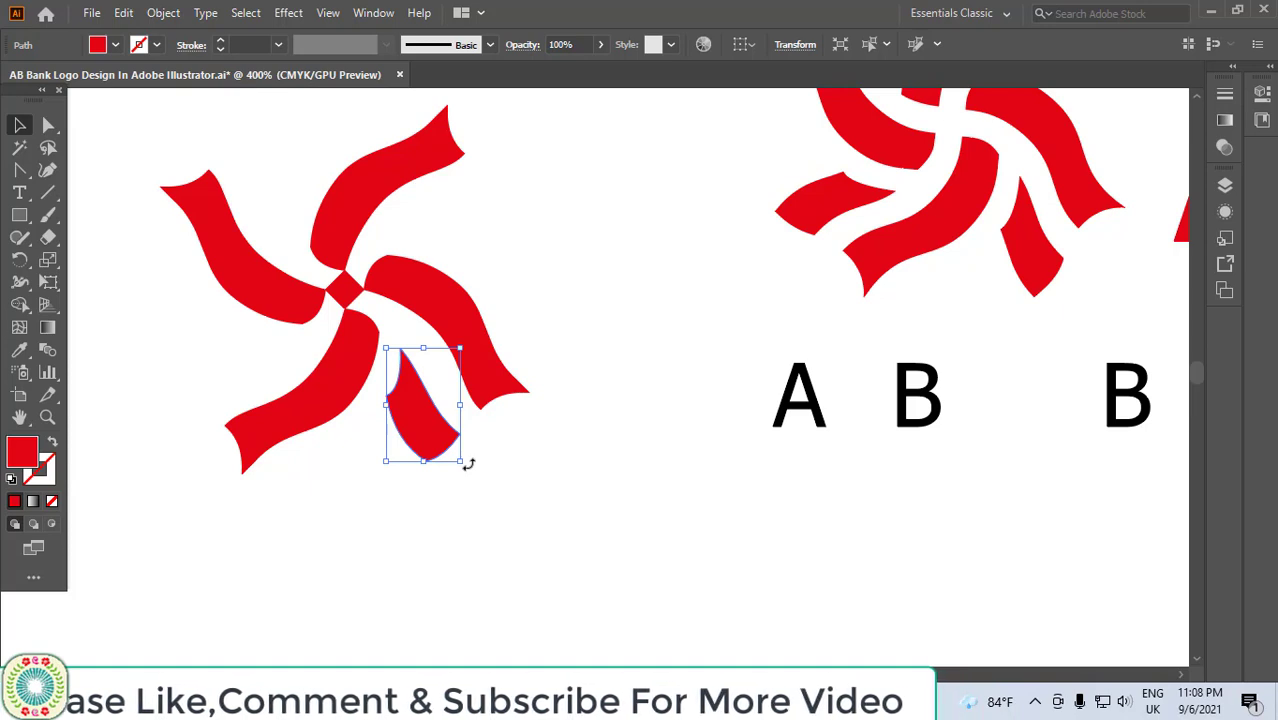
drag(467, 463, 466, 464)
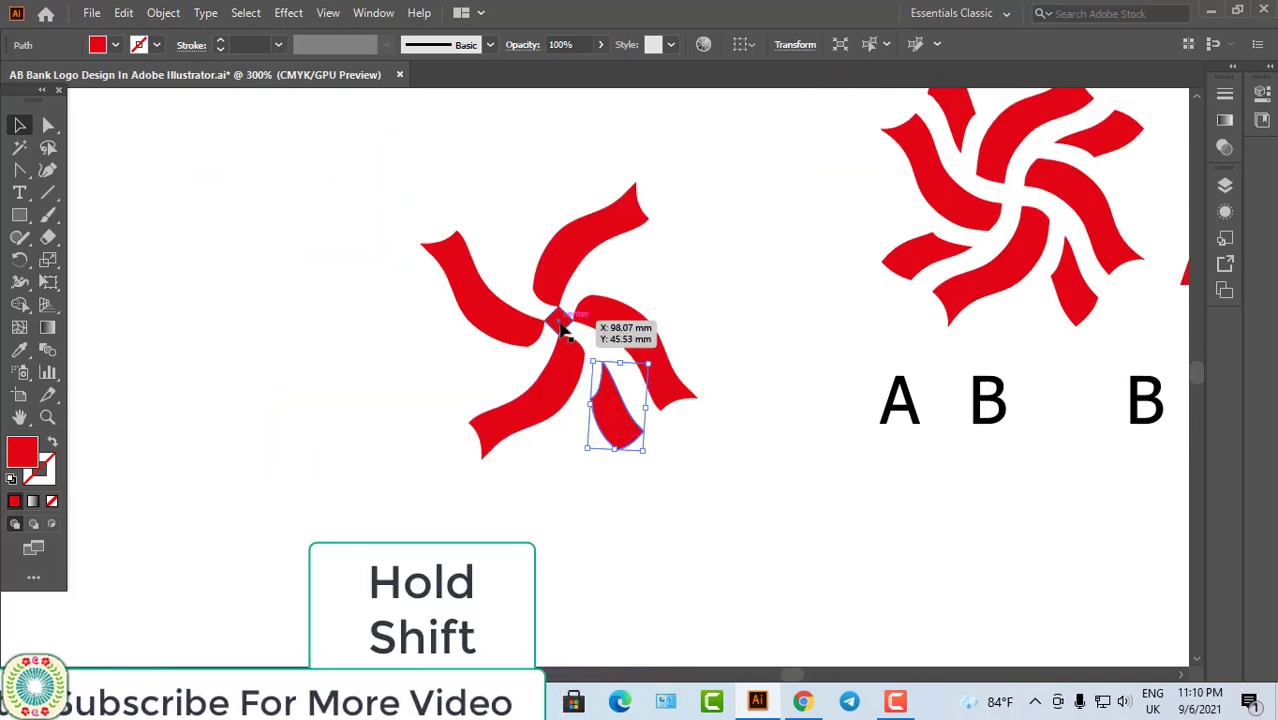
Make a copy of the small leaf and central square rotated -90° about the square's center
shift+click(560, 322)
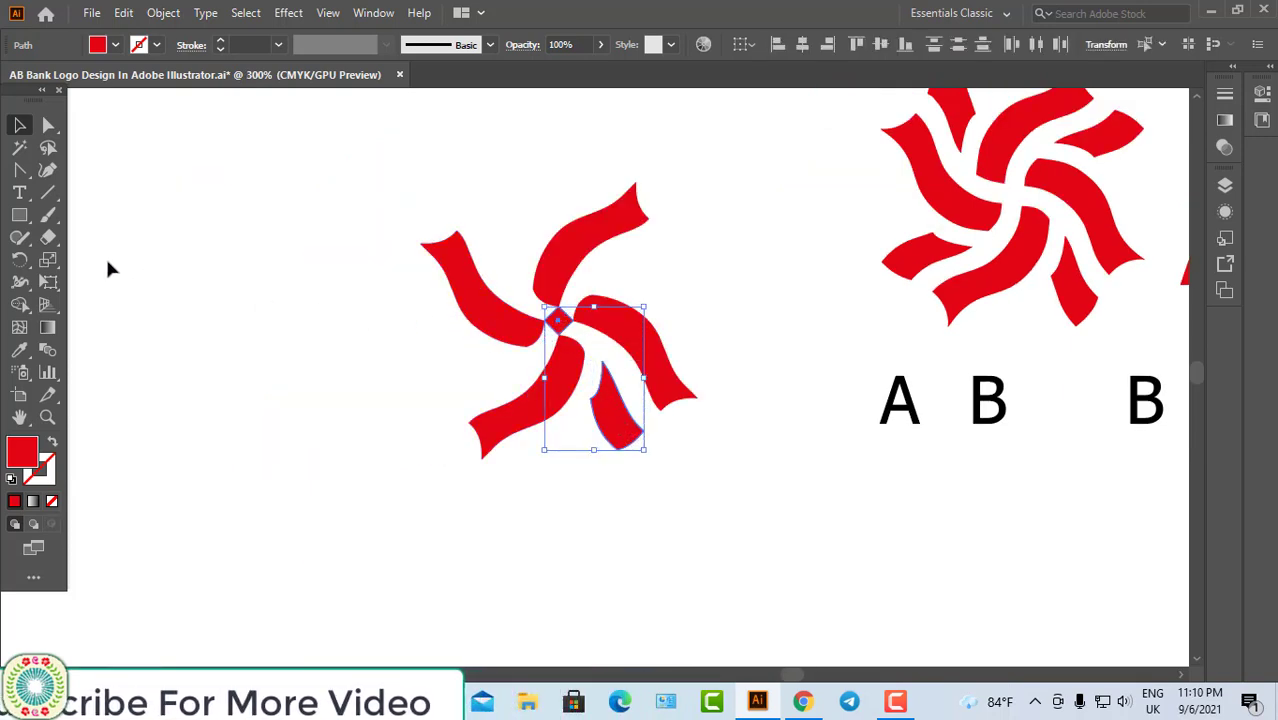
click(22, 260)
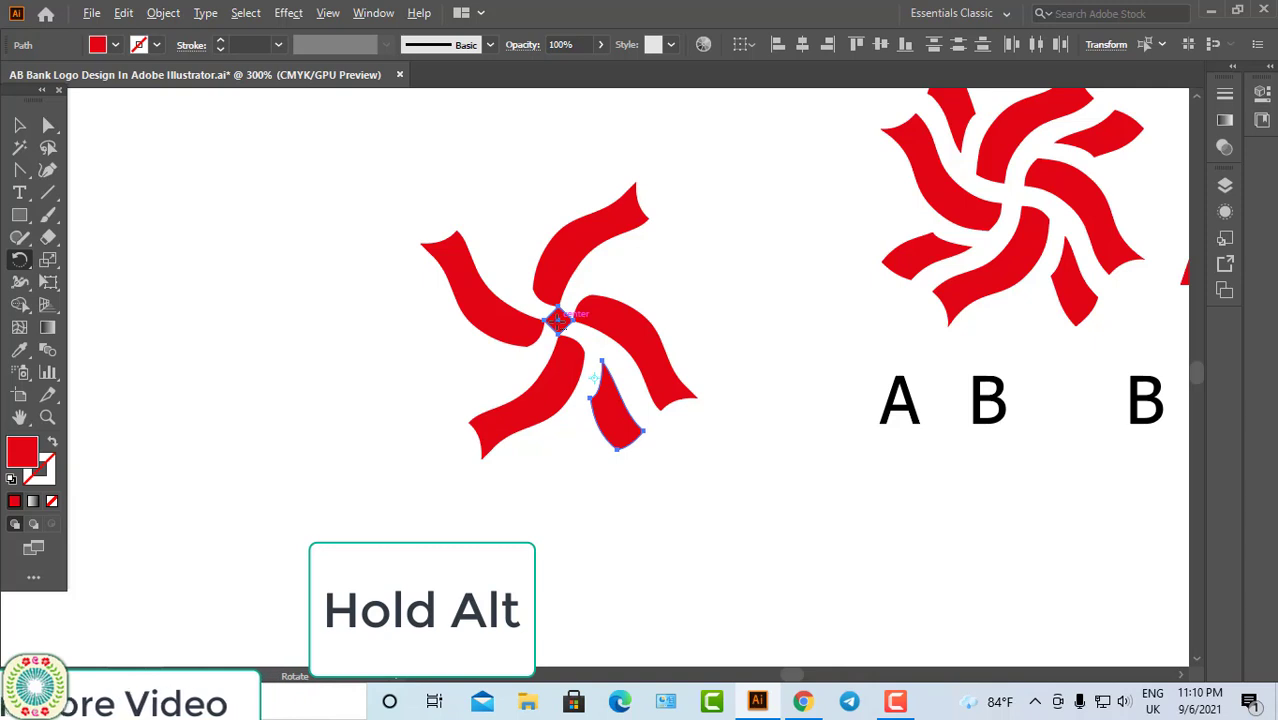
alt+click(557, 319)
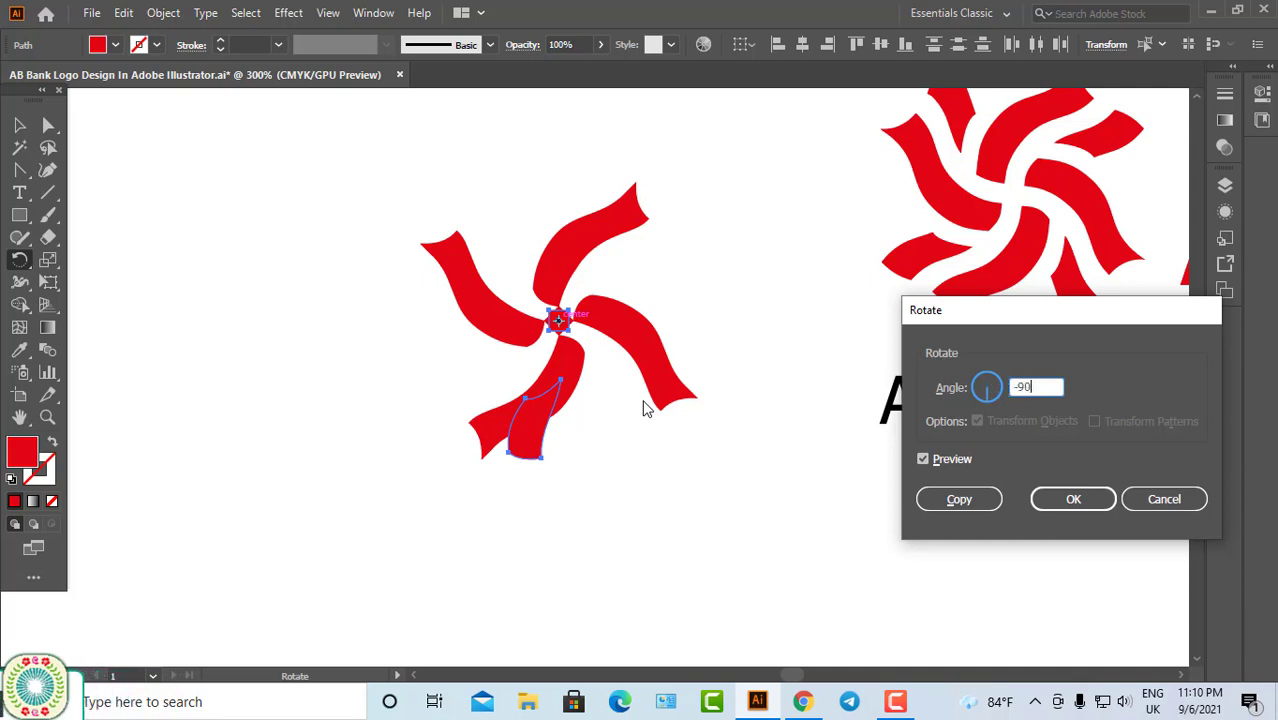
click(923, 459)
click(923, 459)
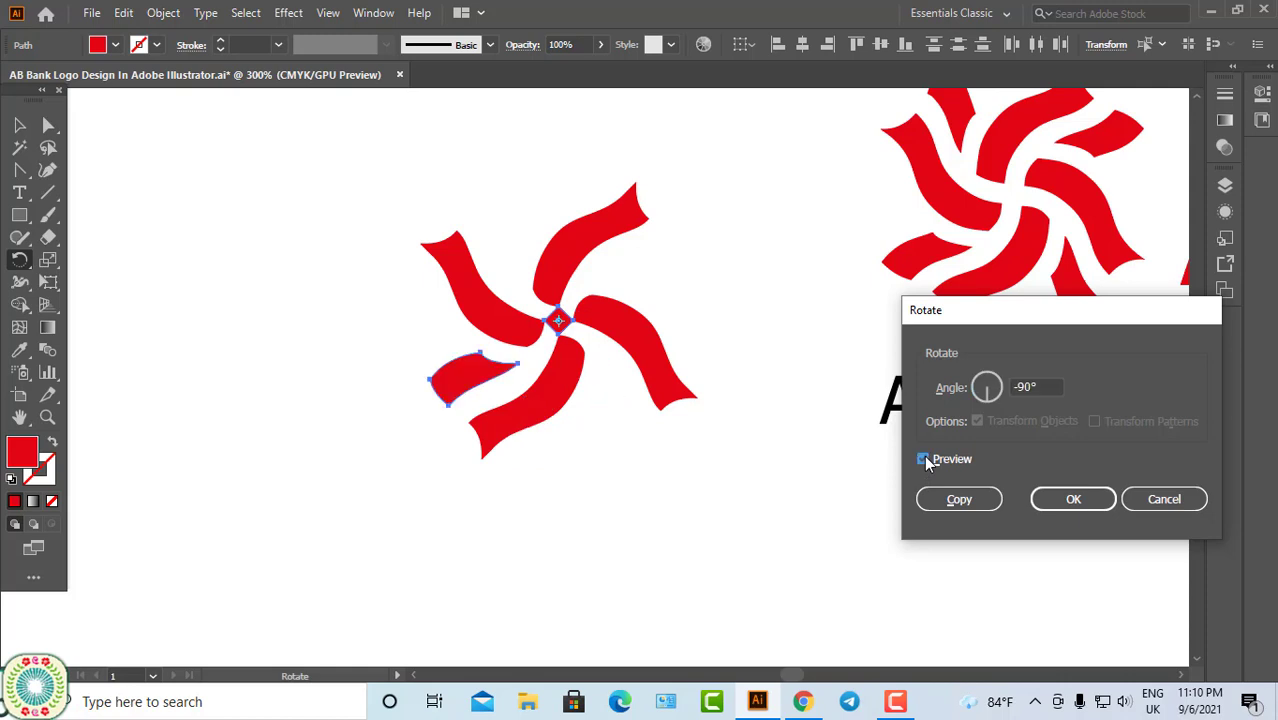
click(956, 498)
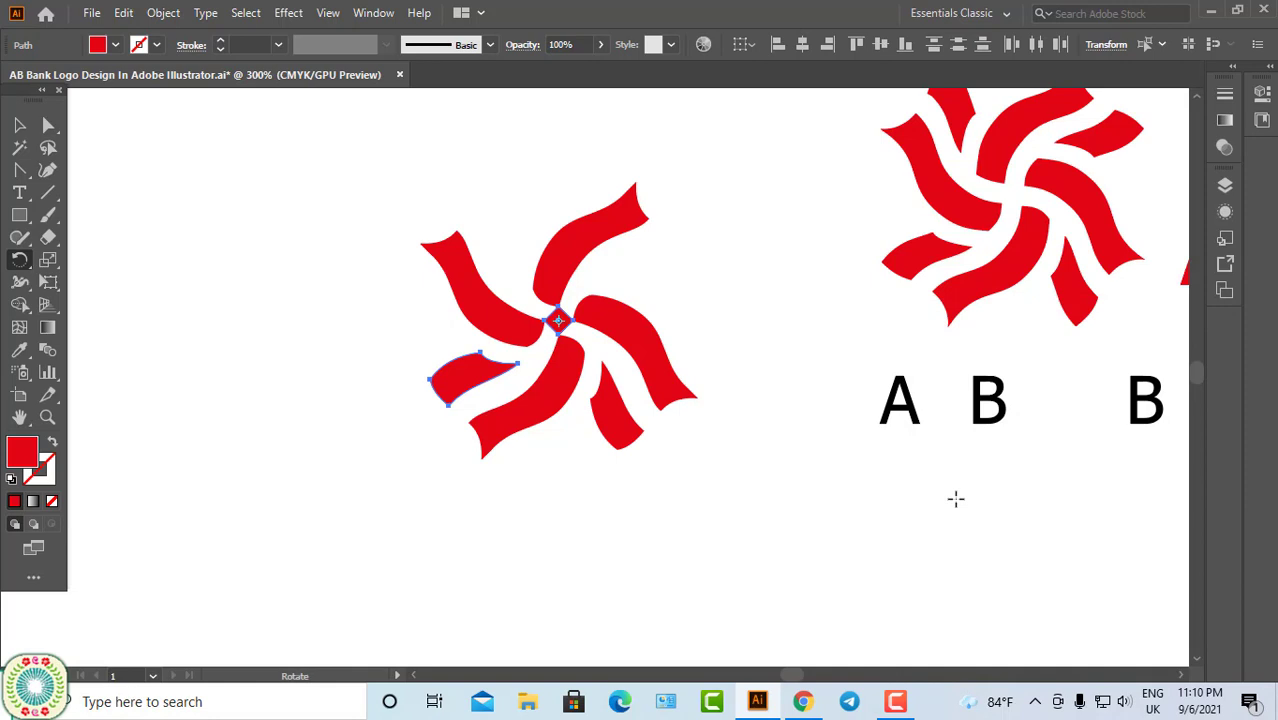
Repeat the rotated copy twice to fill all four gaps between the petals with leaves, and deselect
key(ctrl+d)
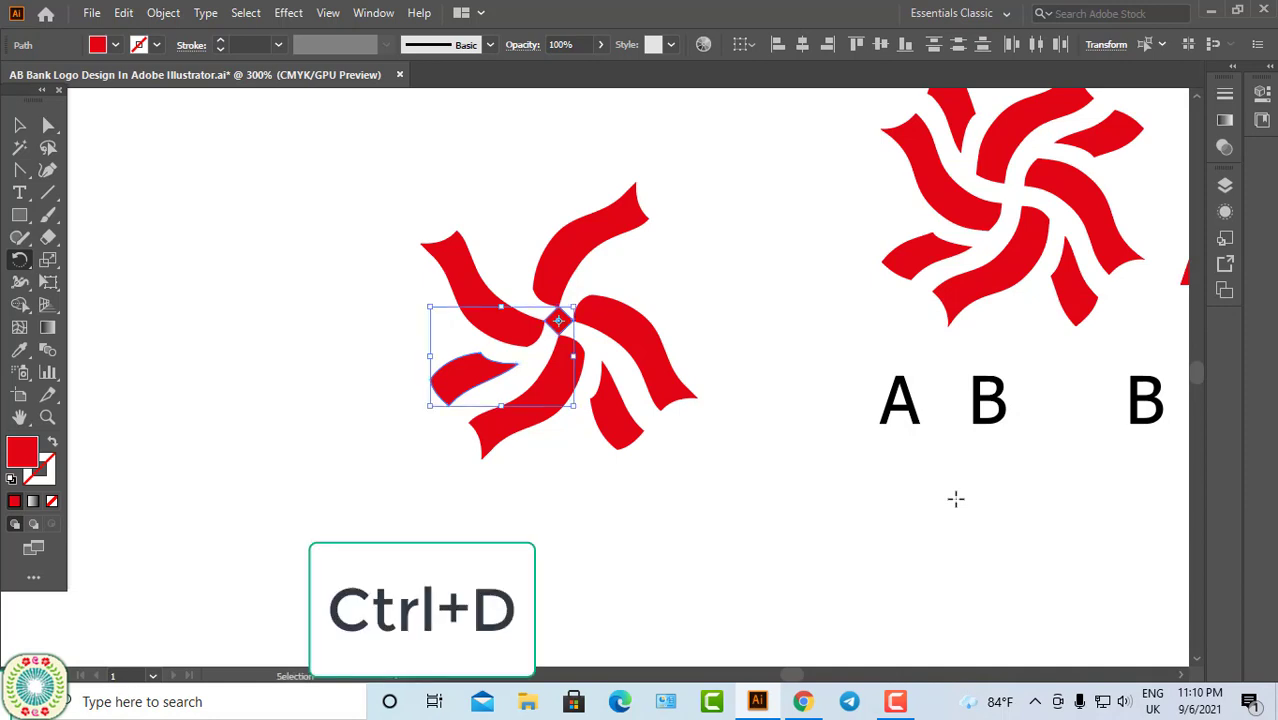
key(ctrl+d)
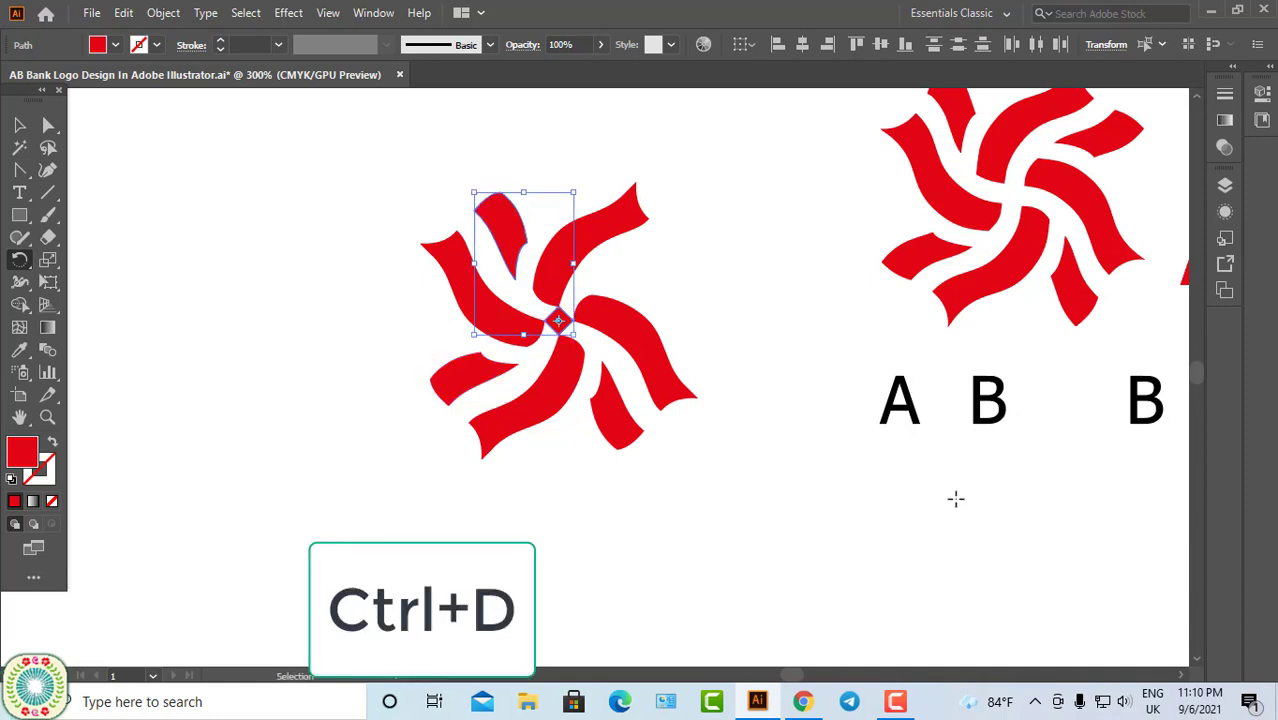
key(ctrl+d)
click(19, 124)
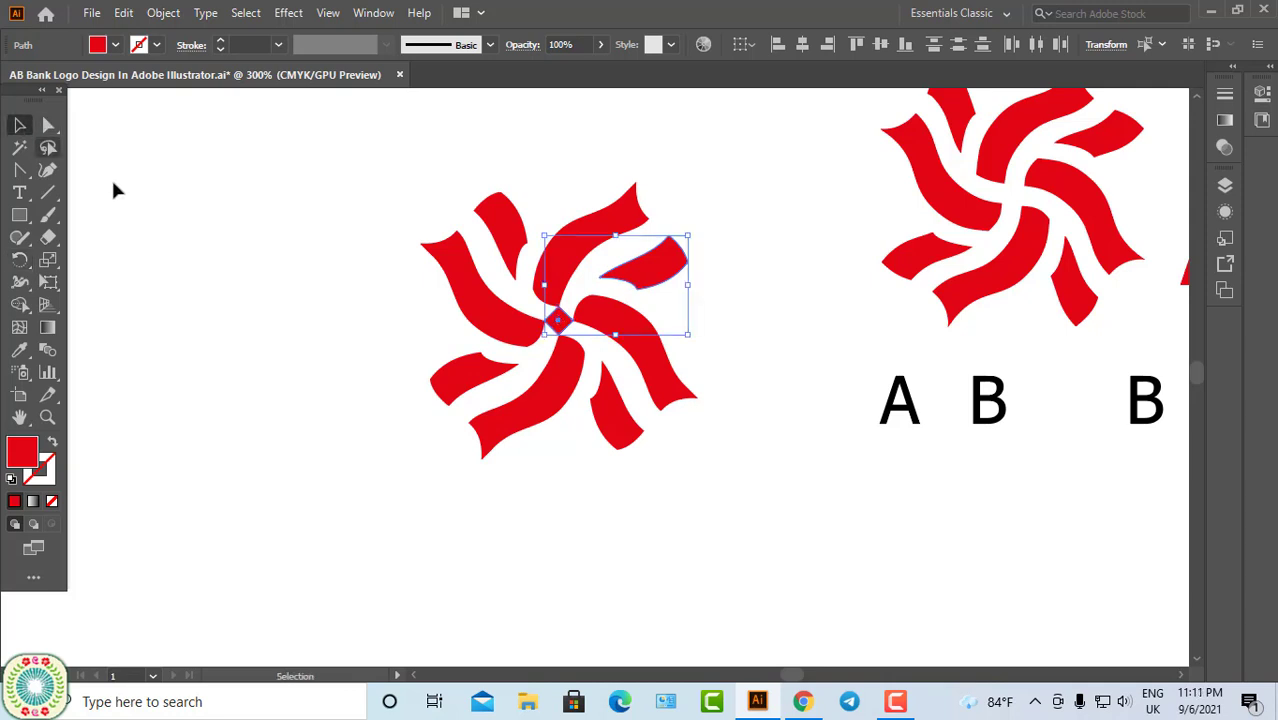
click(240, 265)
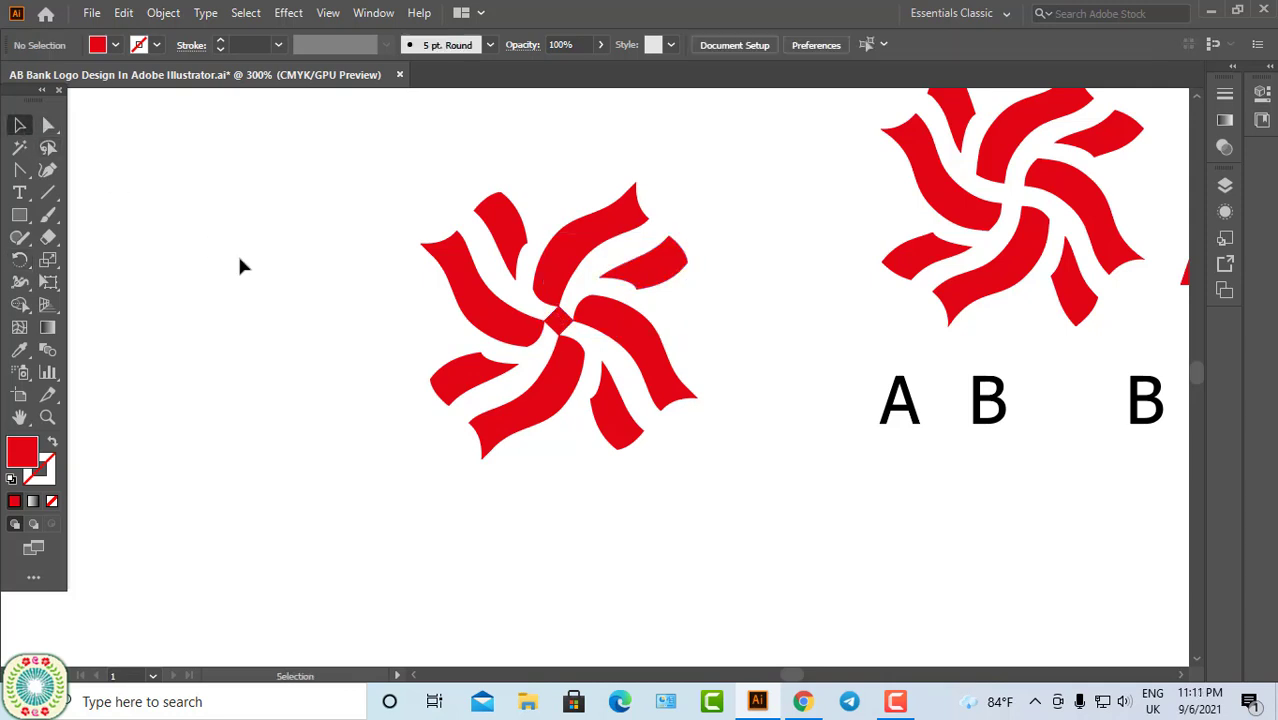
Delete the central square and group all the petals and leaves into one emblem
click(562, 335)
key(Delete)
click(625, 345)
right_click(630, 349)
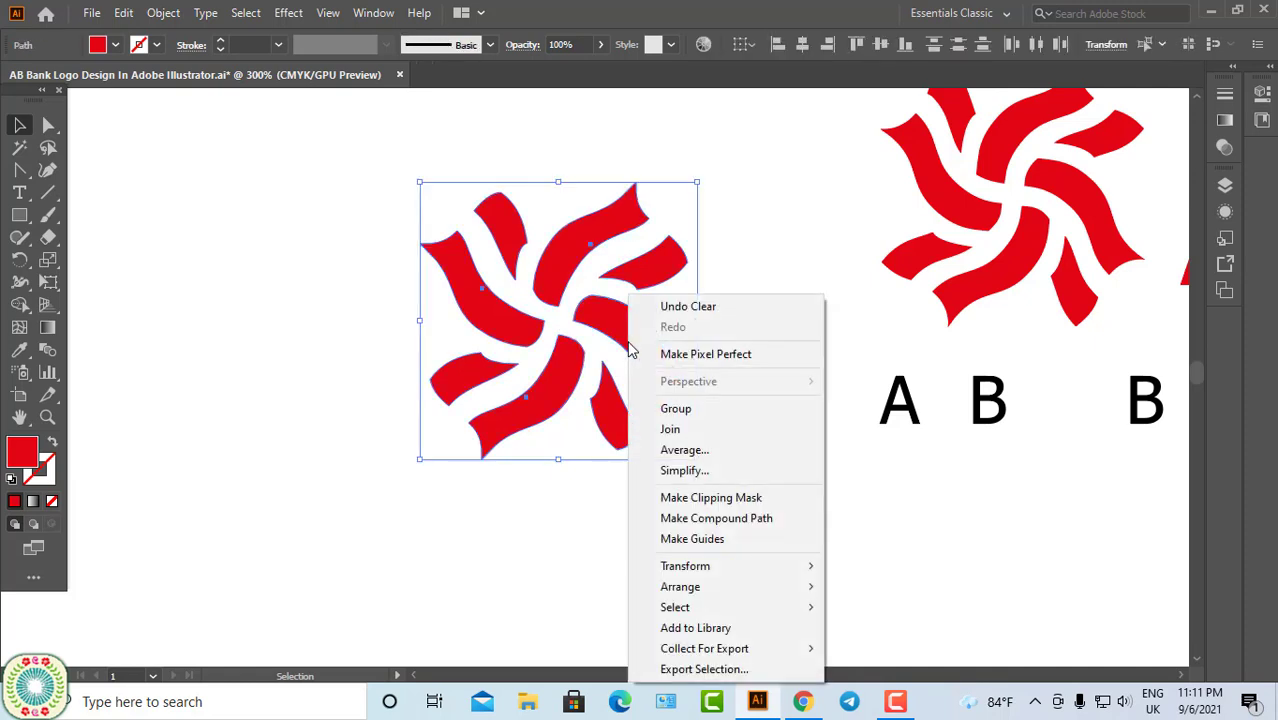
click(675, 409)
Turn the emblem group slightly clockwise and place it left of the reference logo, and save the document
key(ctrl+minus)
key(ctrl+minus)
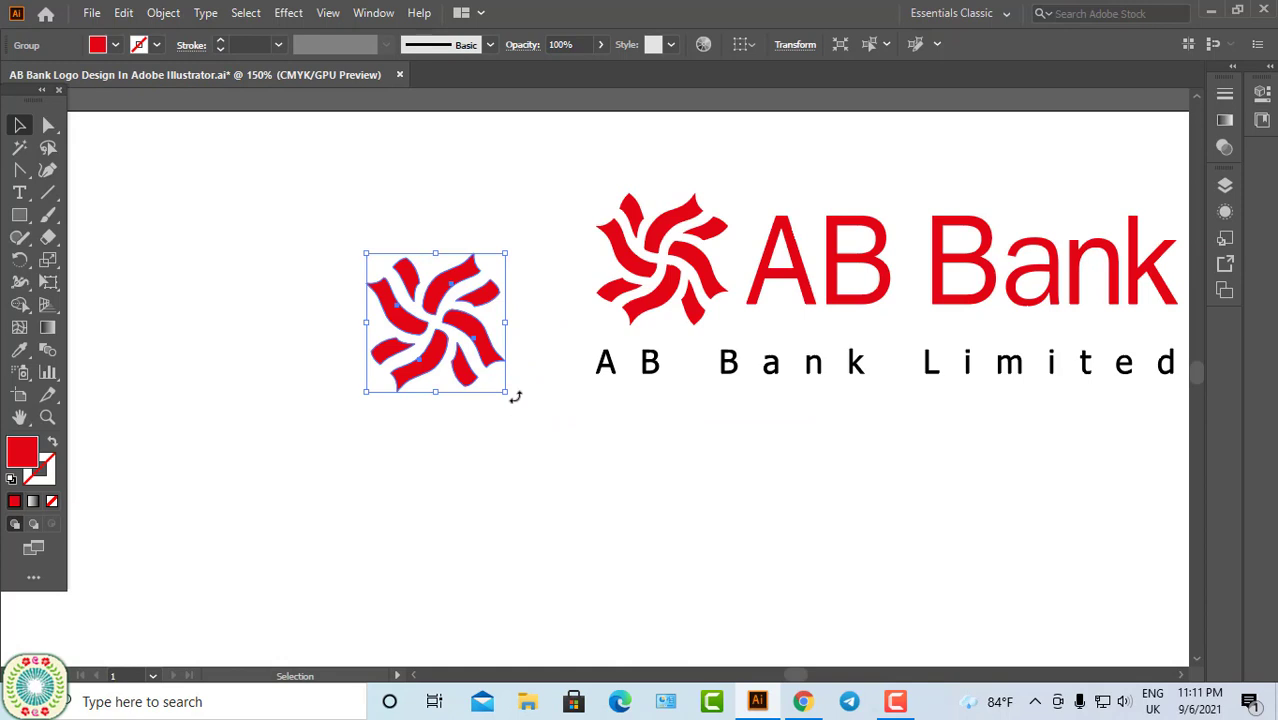
drag(515, 397, 499, 425)
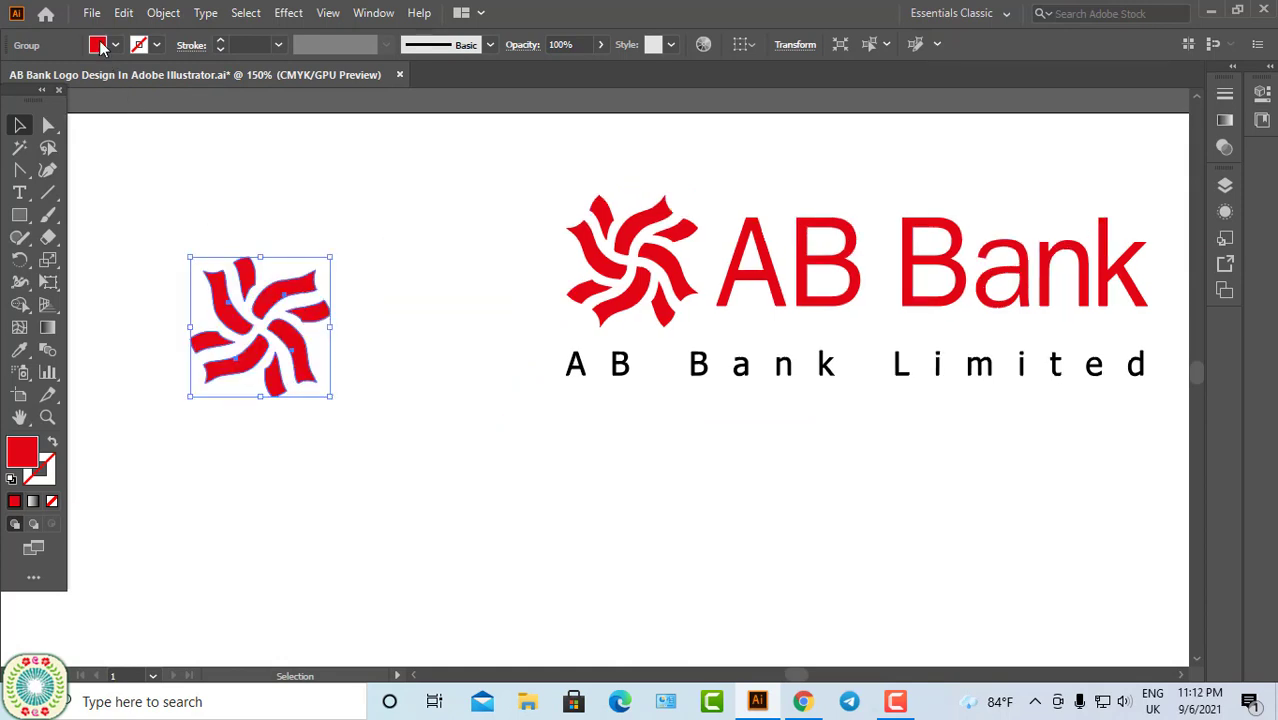
click(90, 14)
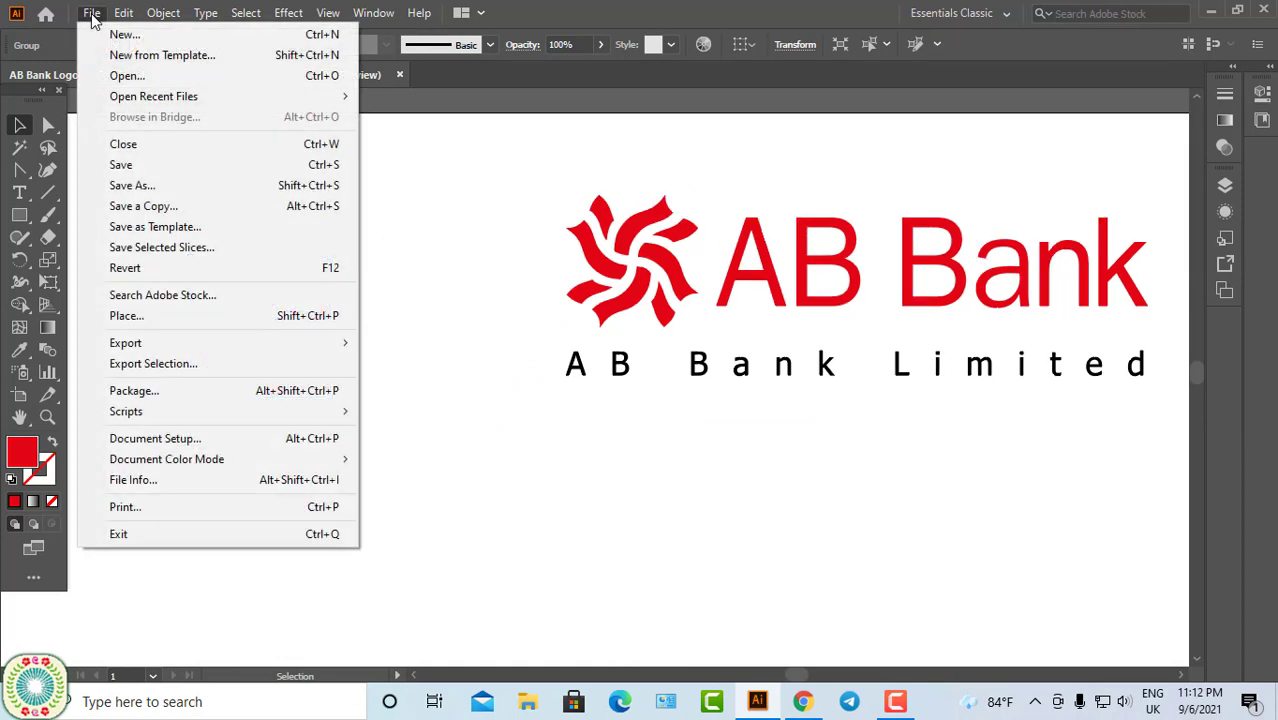
click(121, 166)
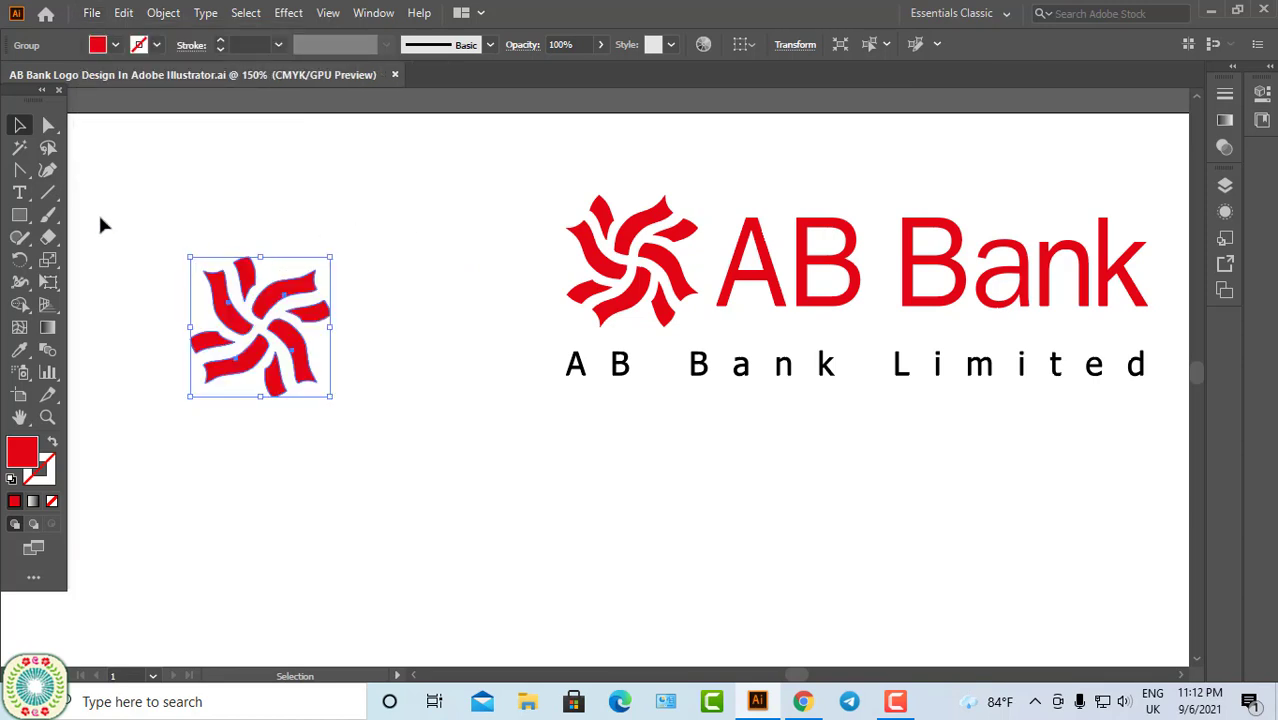
Add the point text "AB Bank" in Myriad Pro Regular at 37 pt above the reference logo
click(19, 192)
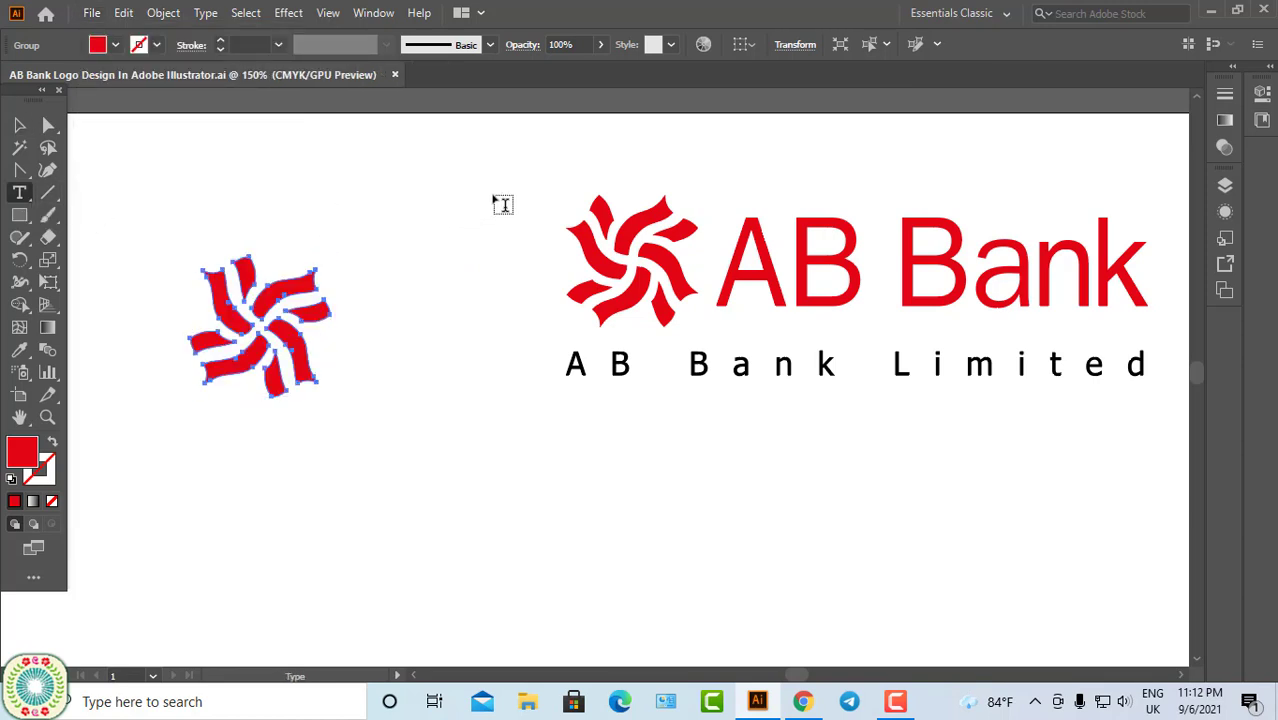
click(435, 186)
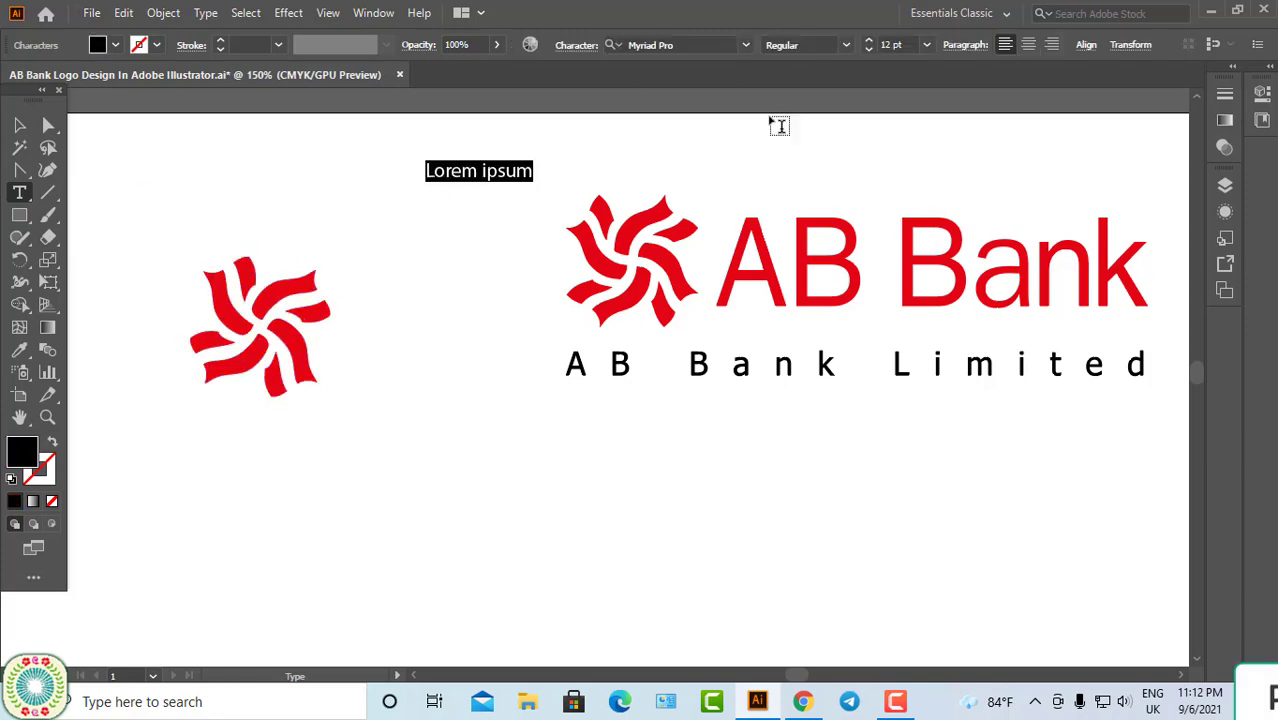
click(871, 42)
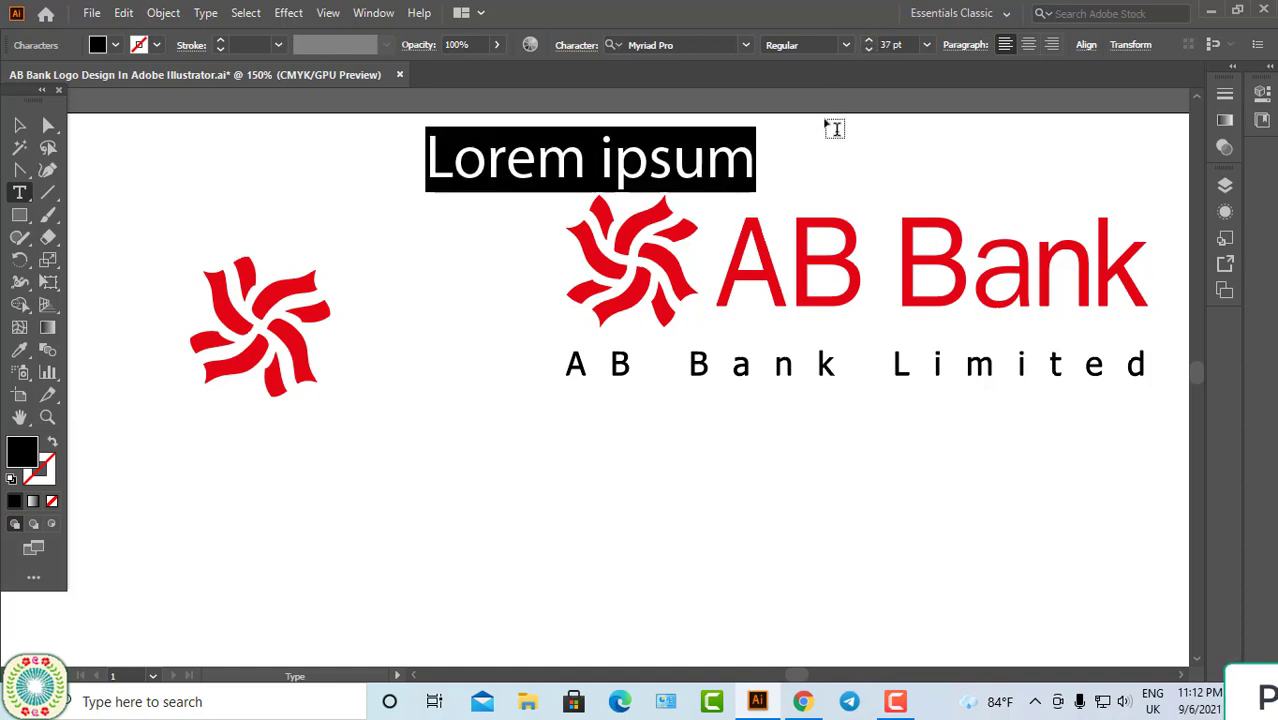
text(A)
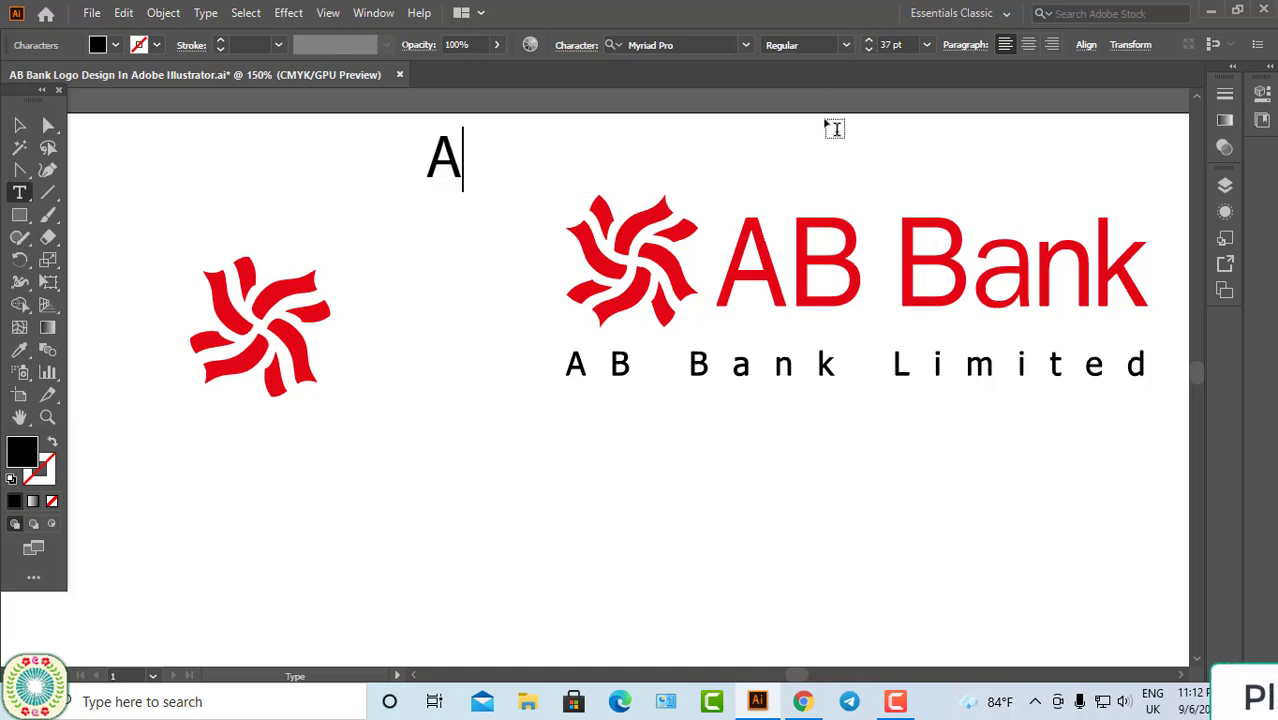
text(B)
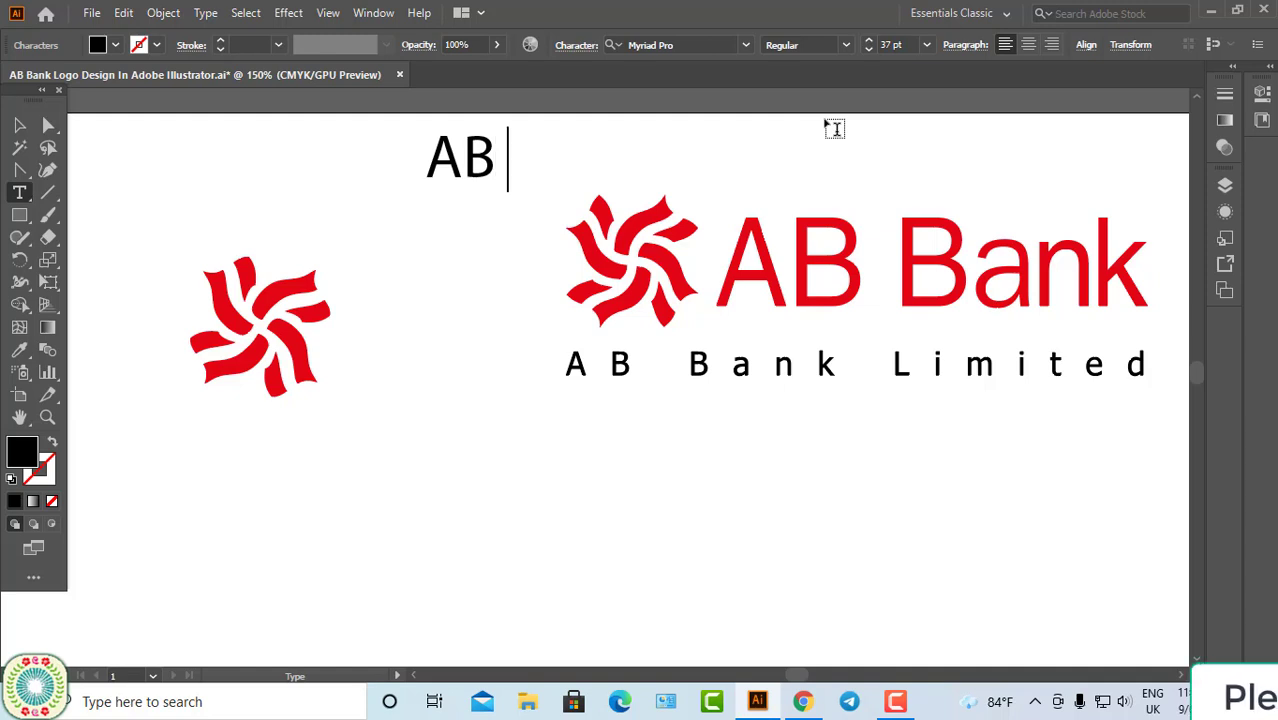
text( B)
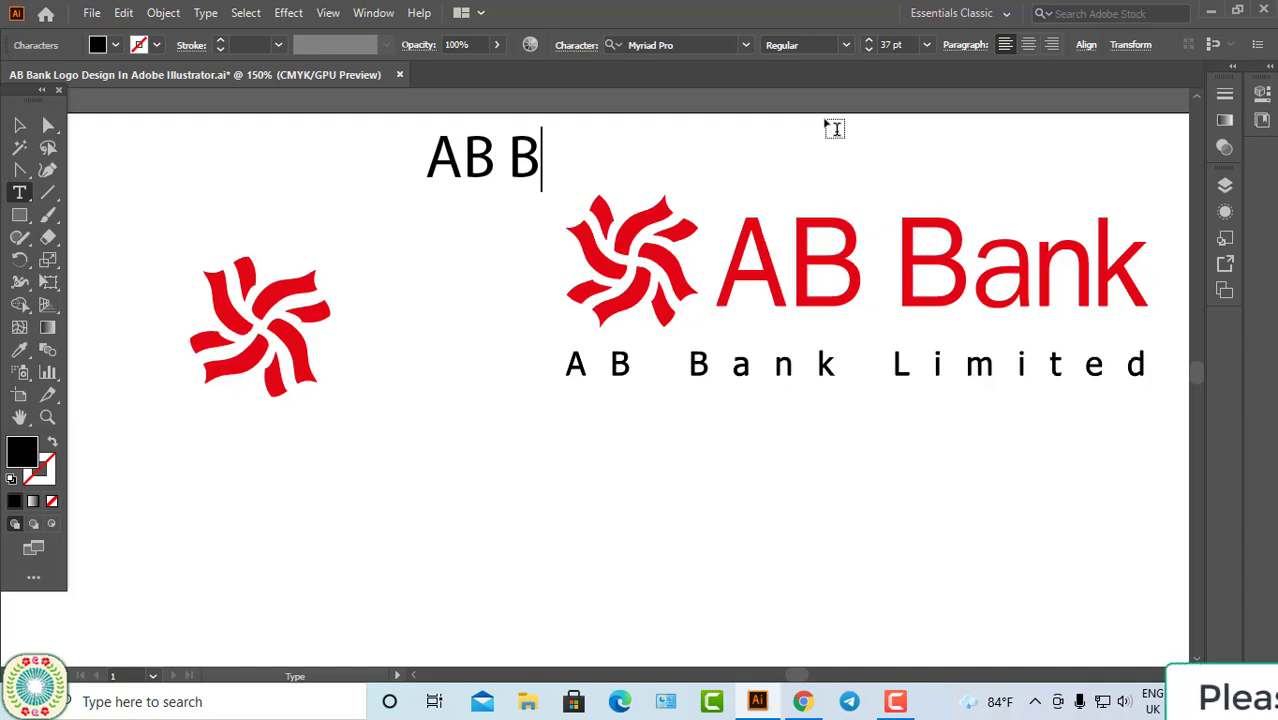
text(ank)
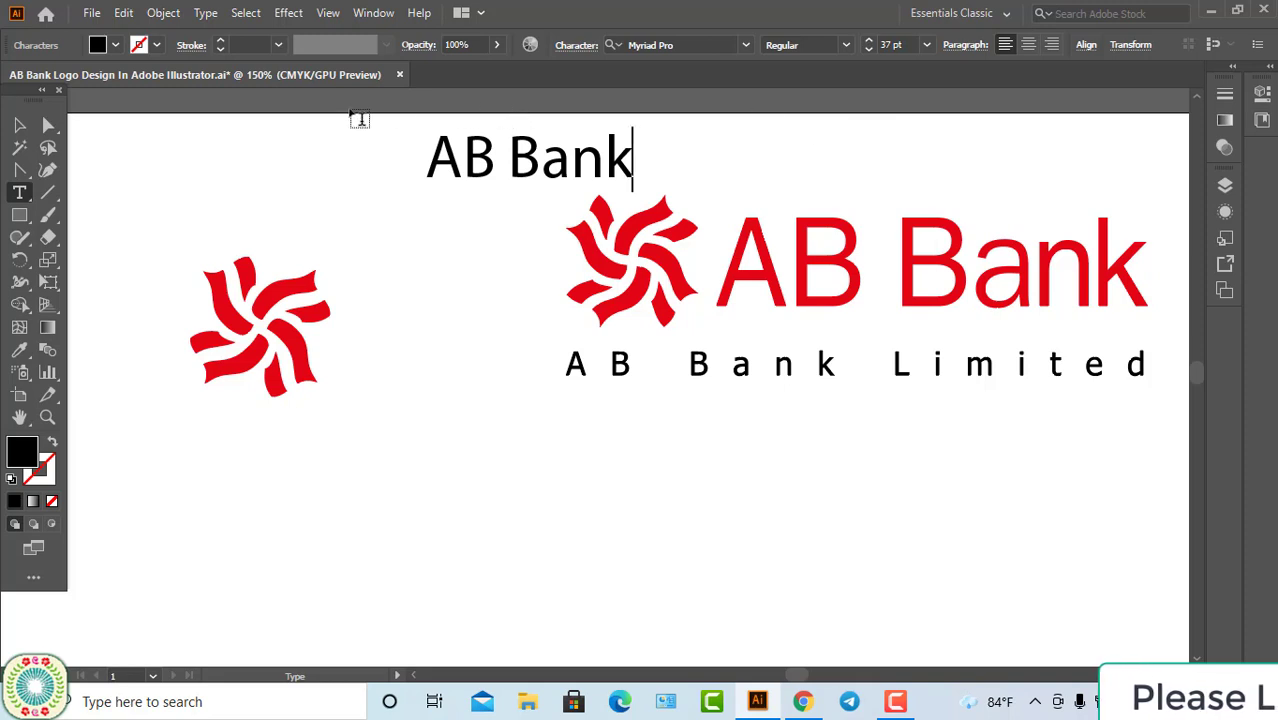
Move the AB Bank text onto the reference wordmark and place the emblem group closer to the reference logo
click(19, 125)
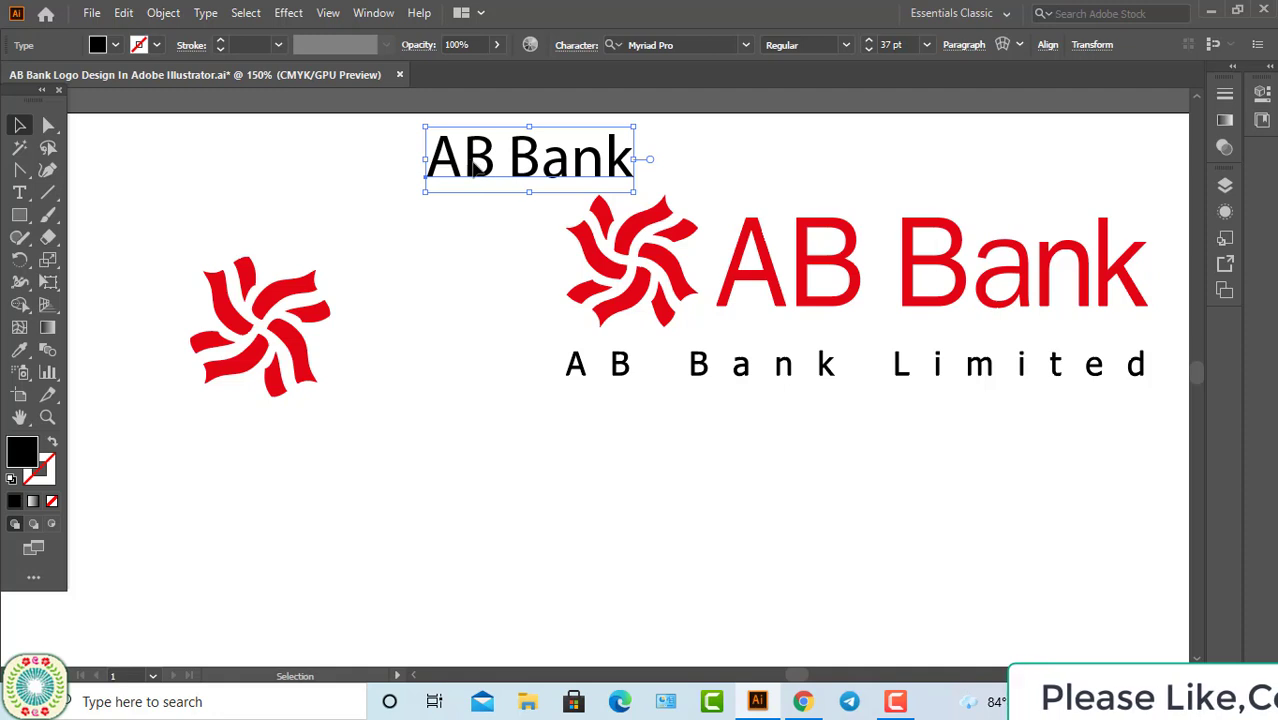
drag(481, 172, 800, 283)
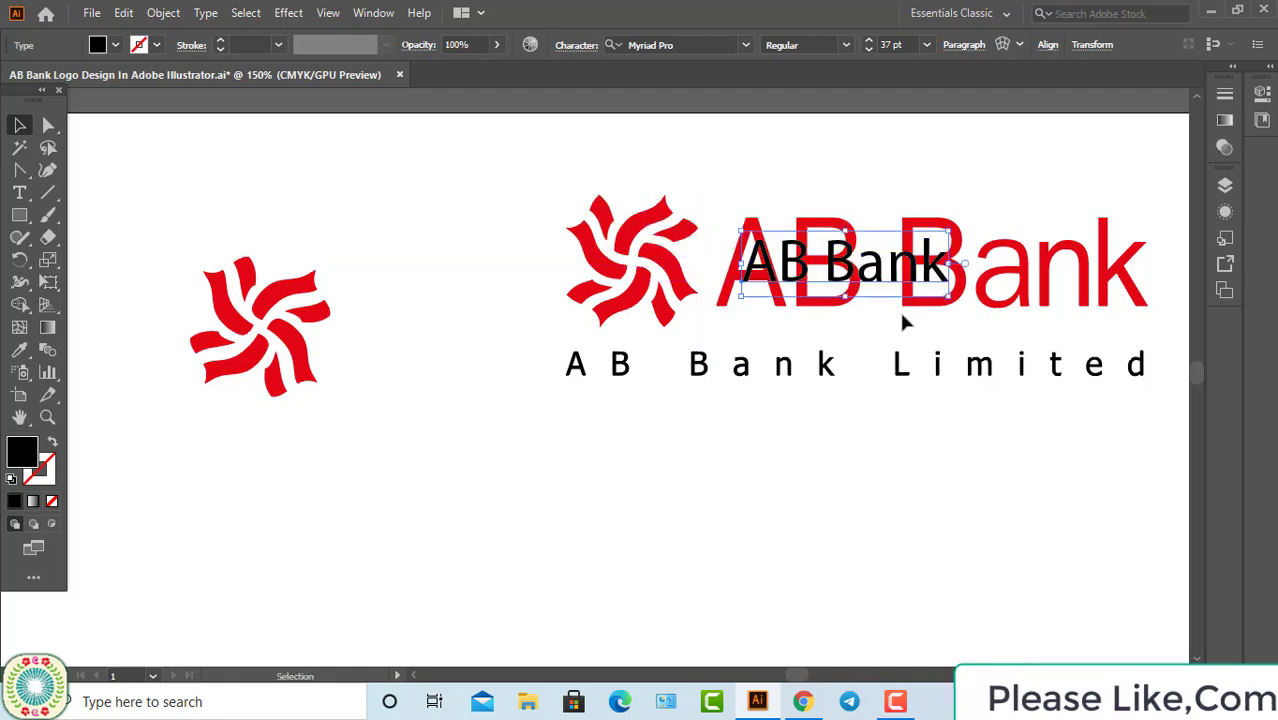
drag(930, 337, 811, 333)
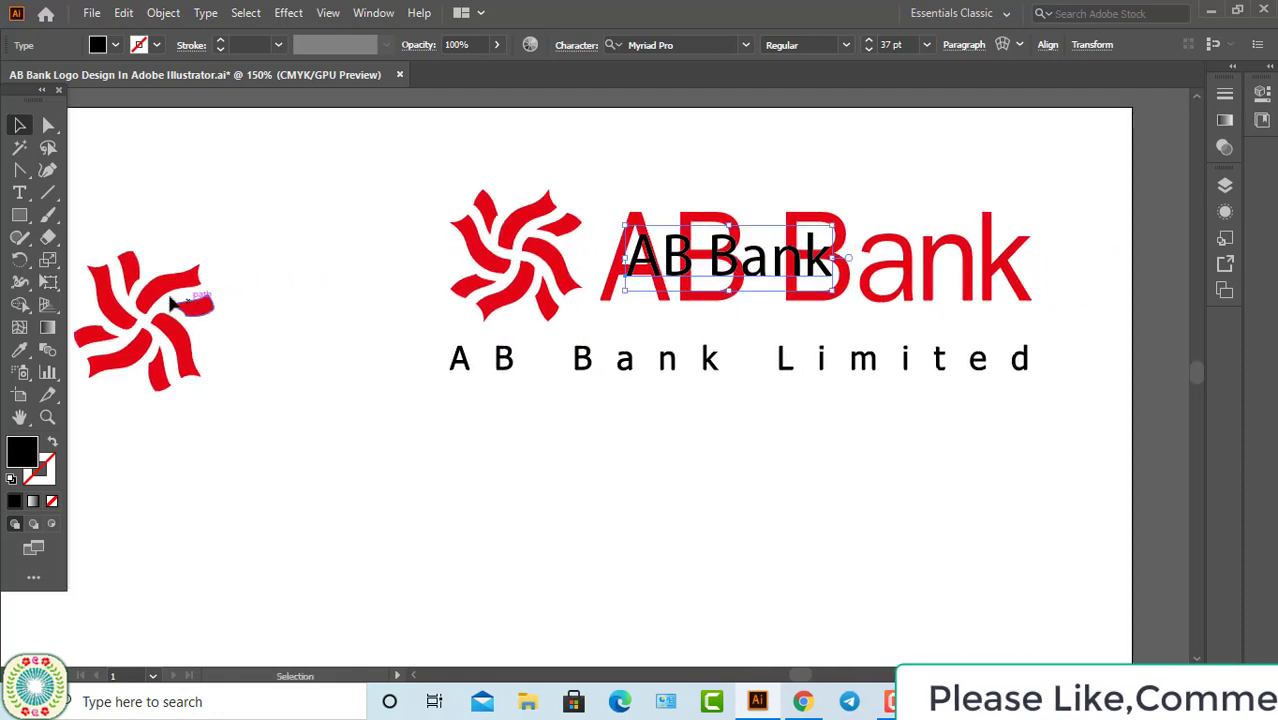
drag(174, 288, 305, 280)
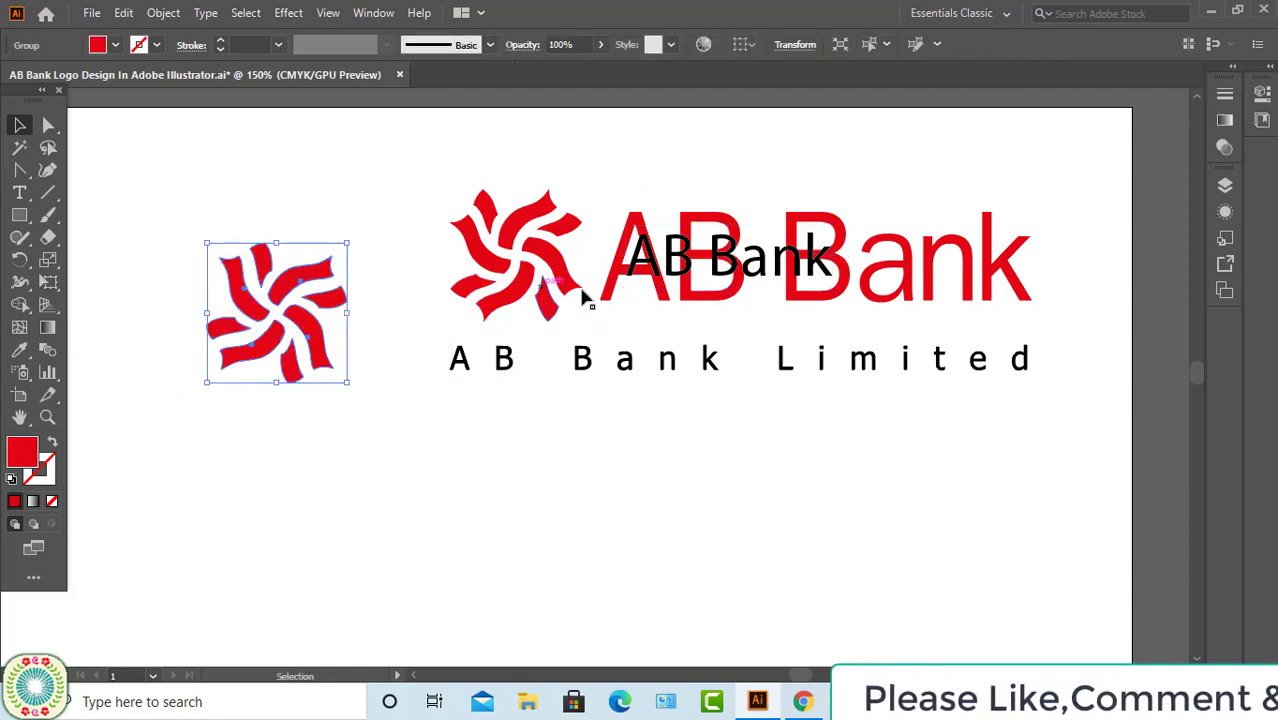
Enlarge the AB Bank text to about 84 pt, align it over the reference wordmark and narrow it to the same width
click(677, 260)
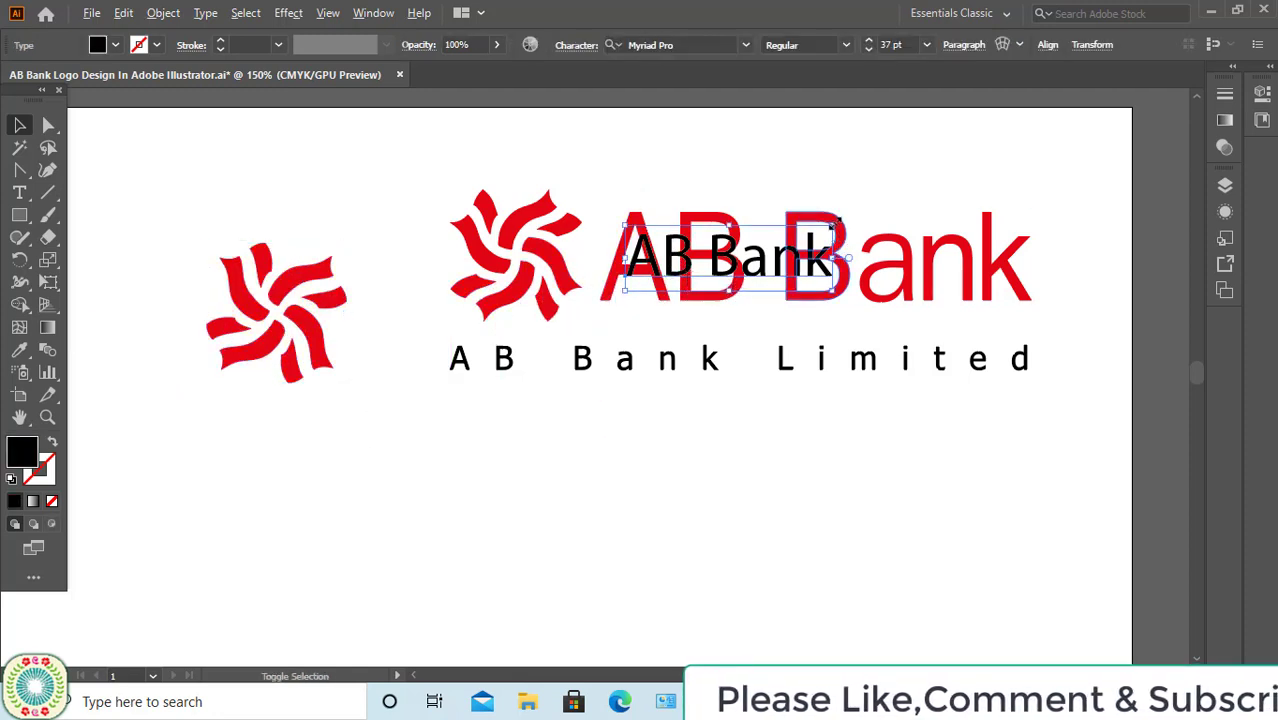
drag(833, 222, 966, 183)
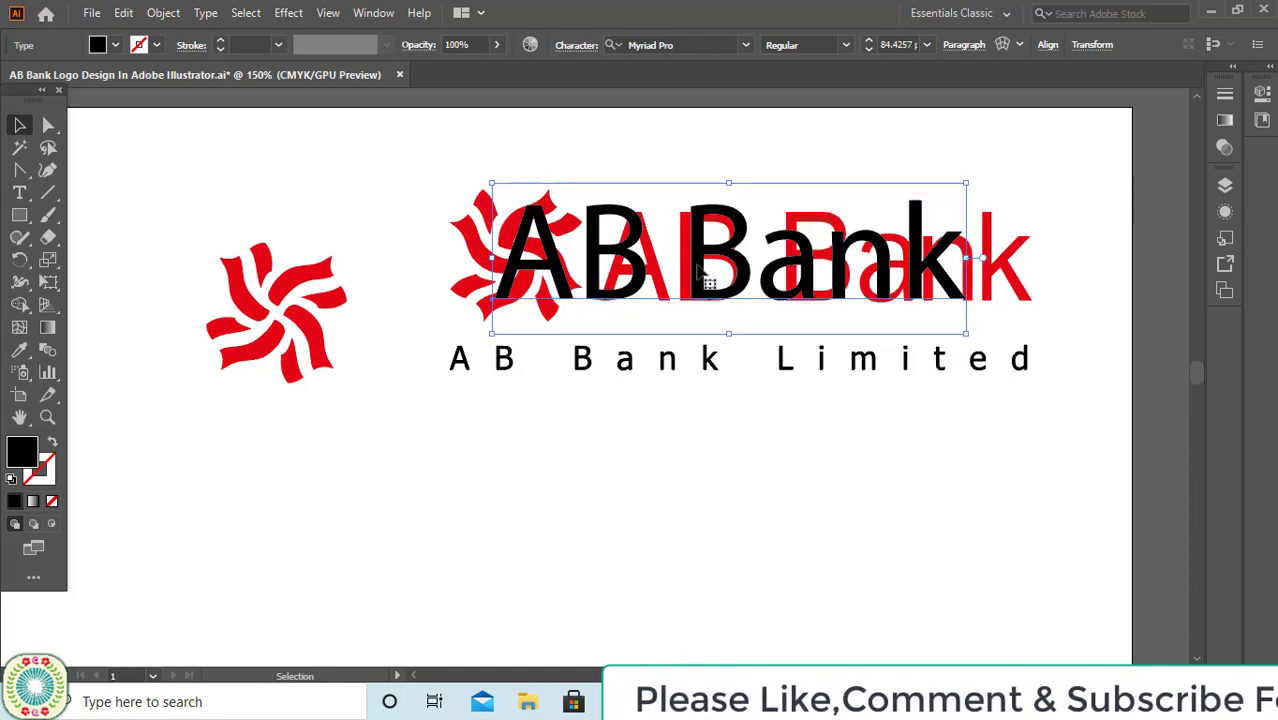
drag(697, 268, 801, 278)
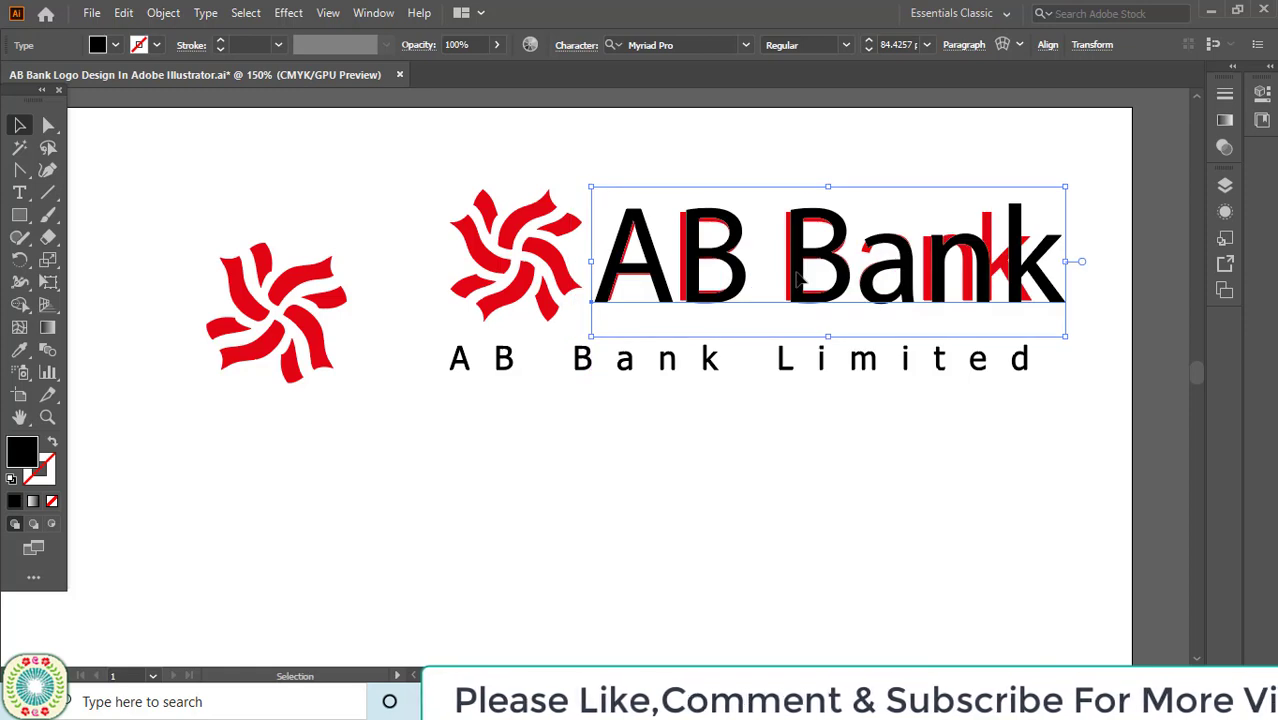
drag(1068, 263, 1036, 269)
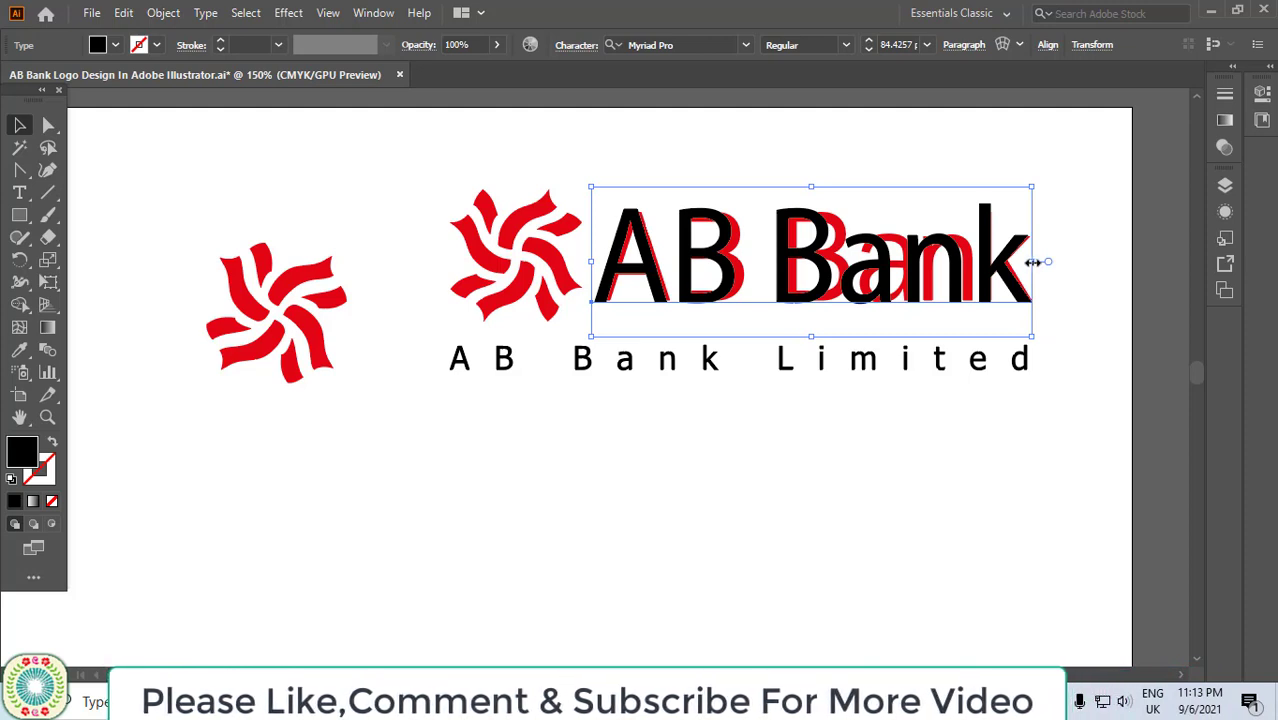
drag(1035, 262, 1036, 262)
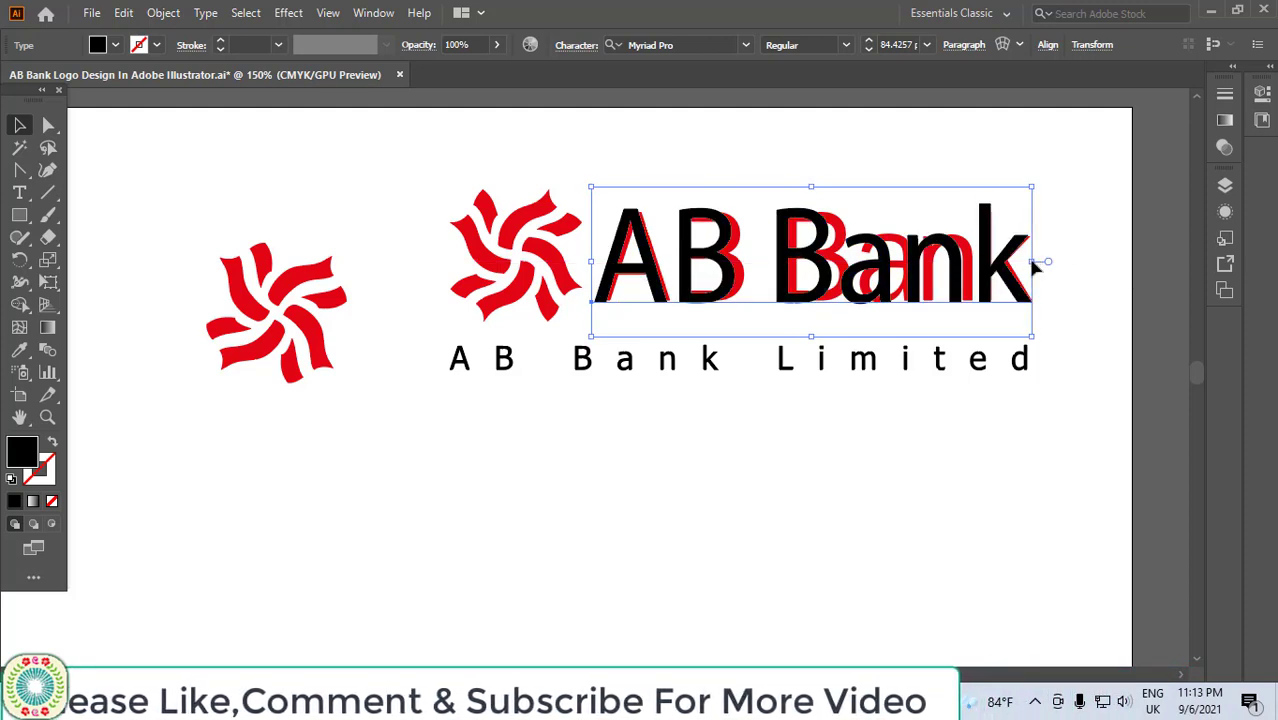
Set the AB Bank text size to 82 pt and stretch it slightly wider than the reference wordmark
click(846, 46)
click(846, 46)
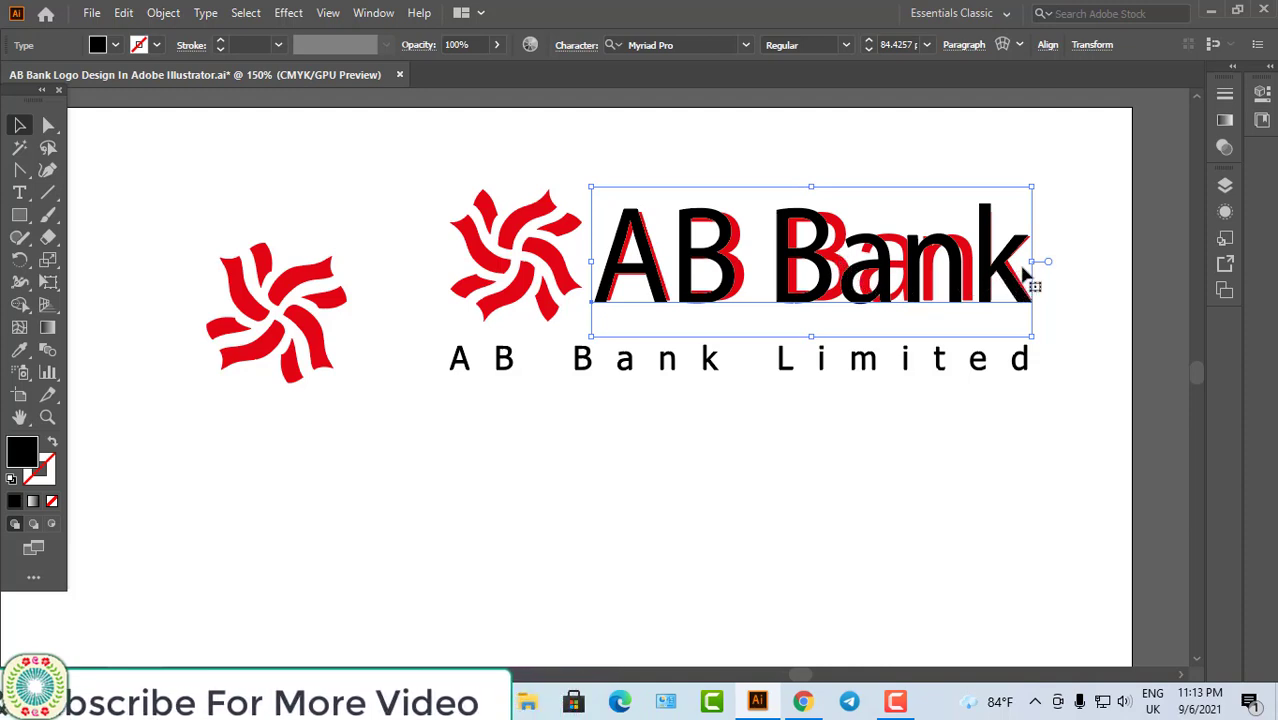
mouse_move(1030, 261)
mouse_down()
mouse_move(1074, 268)
mouse_move(1047, 262)
mouse_up()
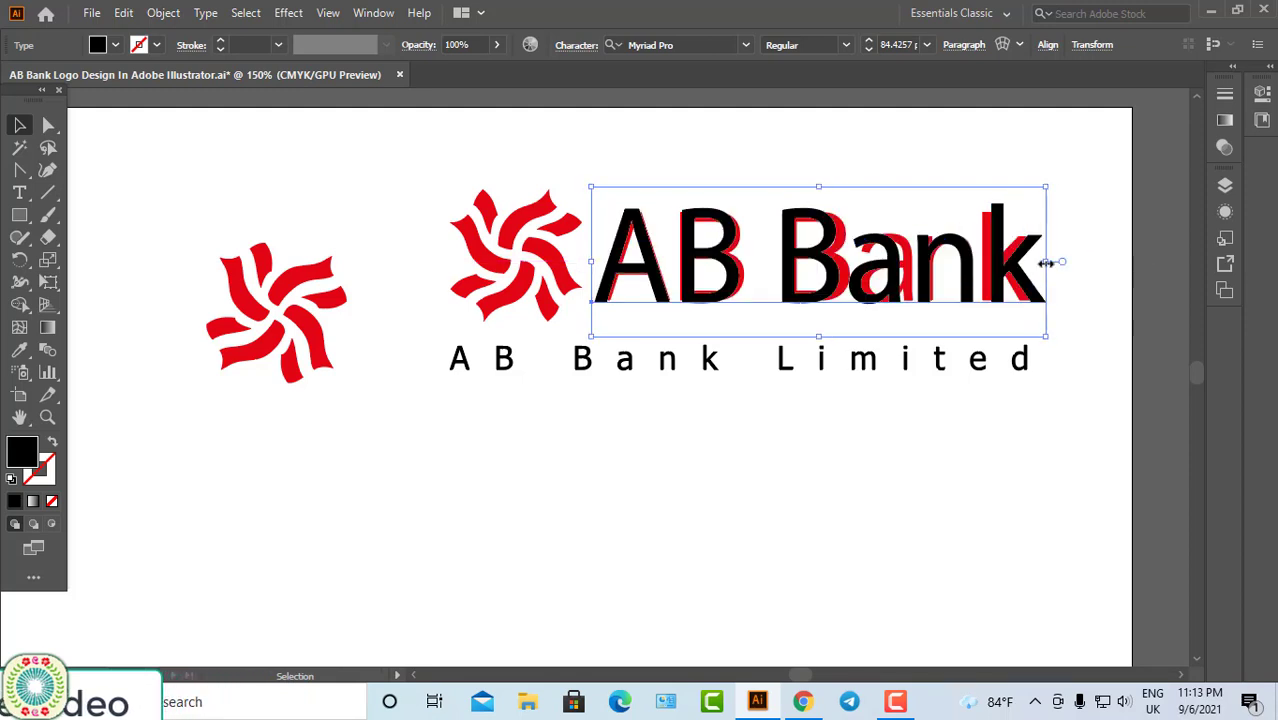
click(868, 47)
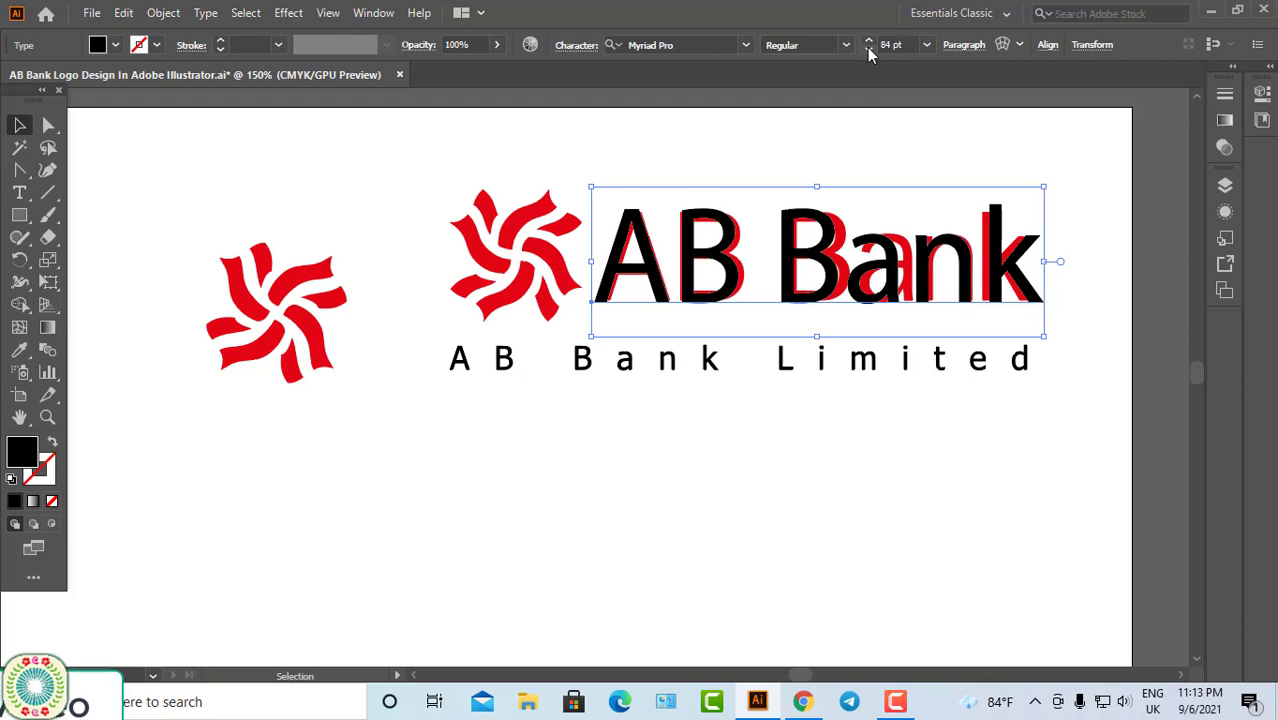
click(868, 47)
click(868, 47)
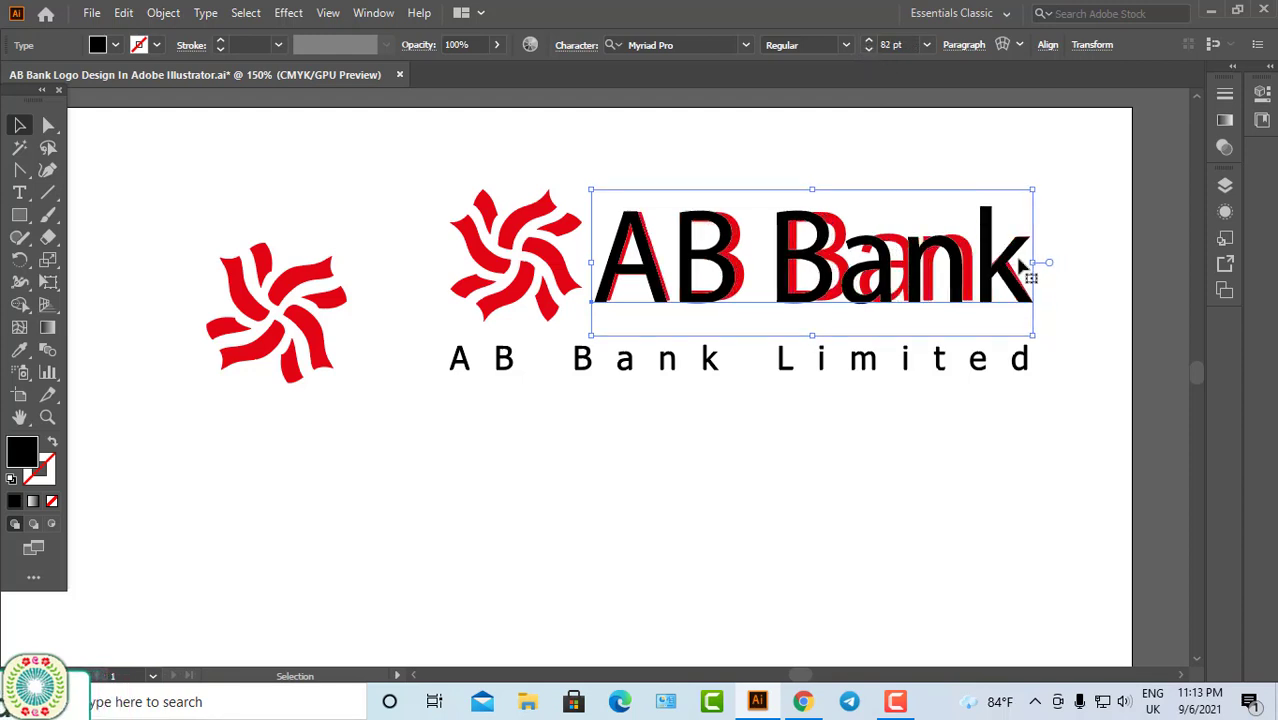
drag(1034, 262, 1044, 265)
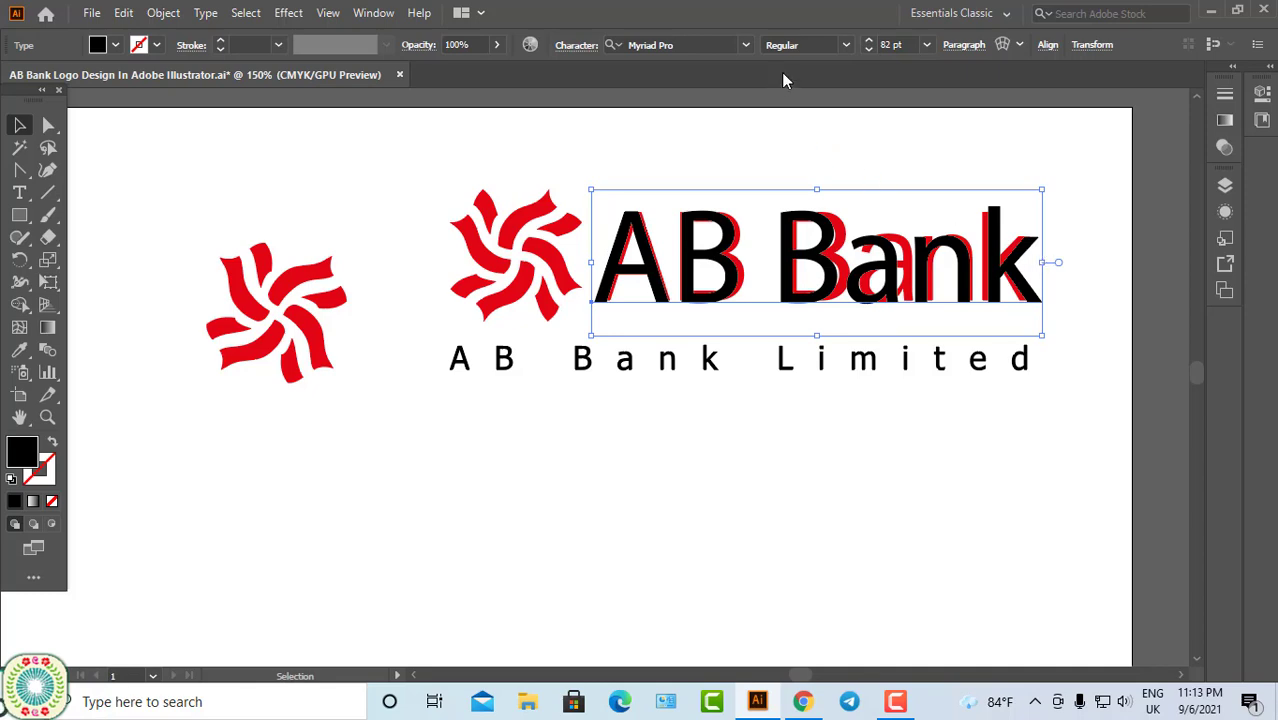
Try other fonts on the AB Bank text up to Segoe UI Semilight and fit its width to the reference wordmark
click(698, 46)
key(Down)
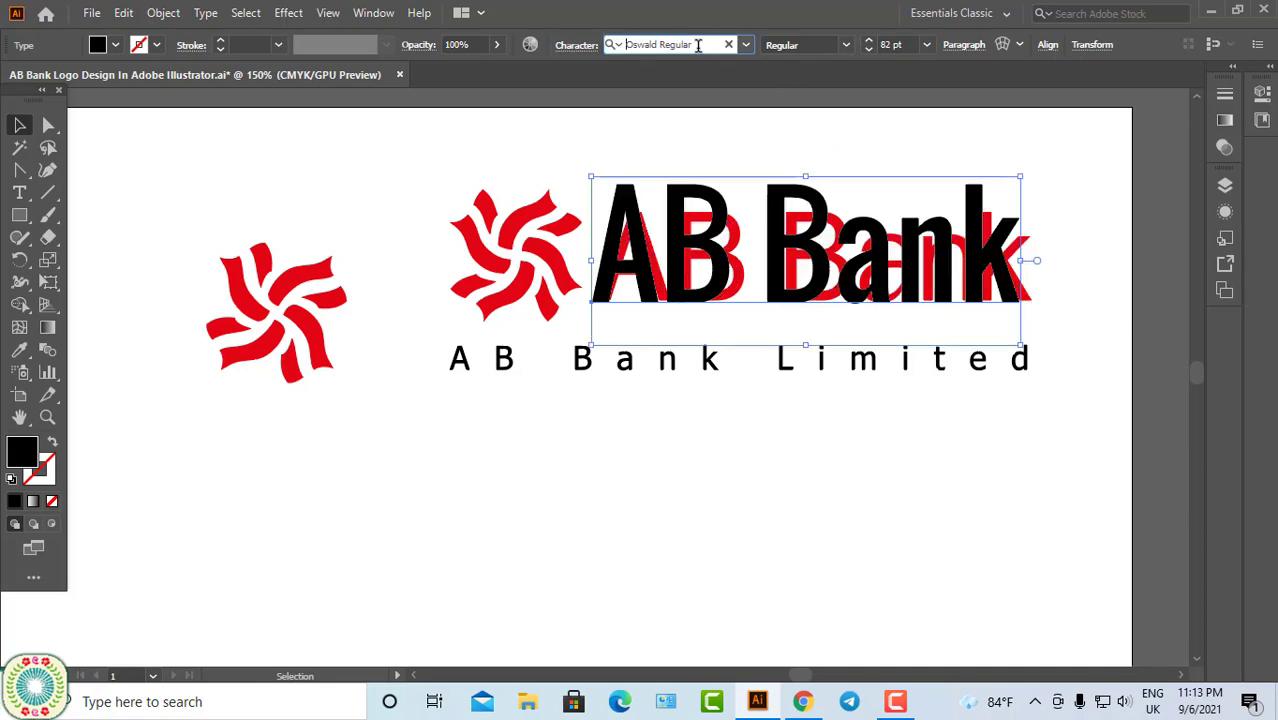
key(Down)
key(Down)
key(Down)
key(Down)
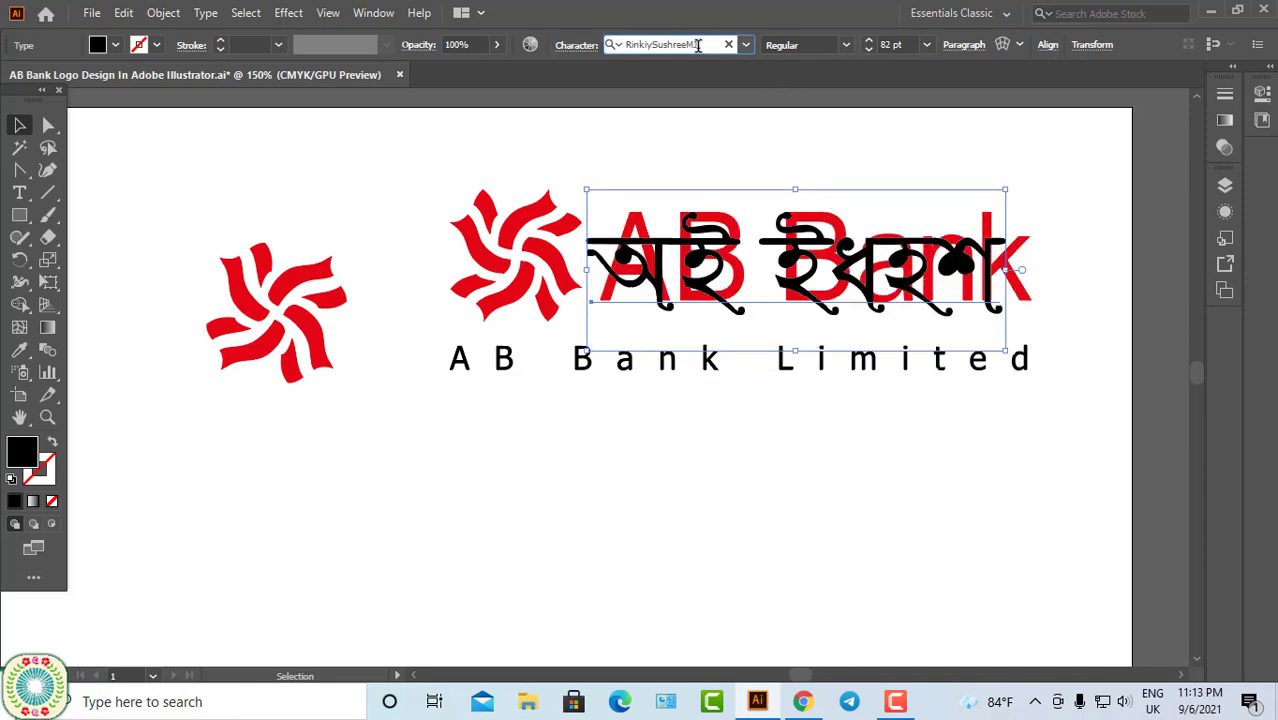
key(Down)
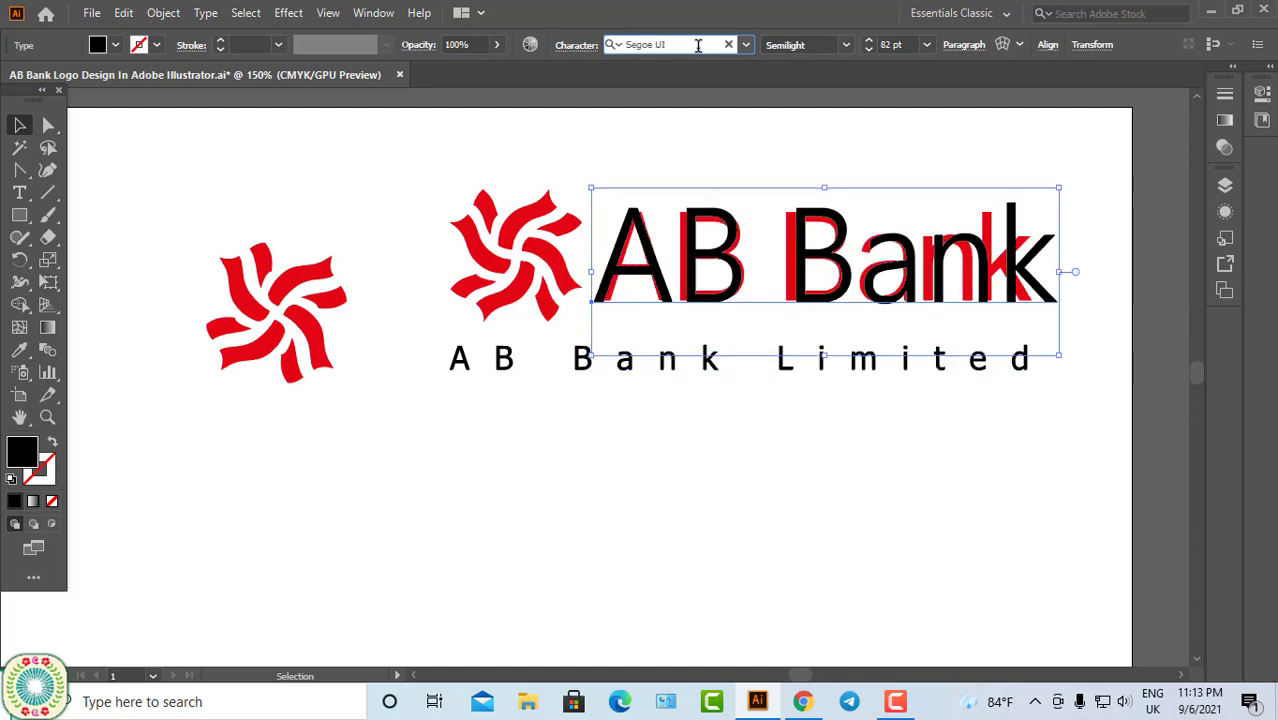
drag(1058, 271, 1033, 272)
click(707, 43)
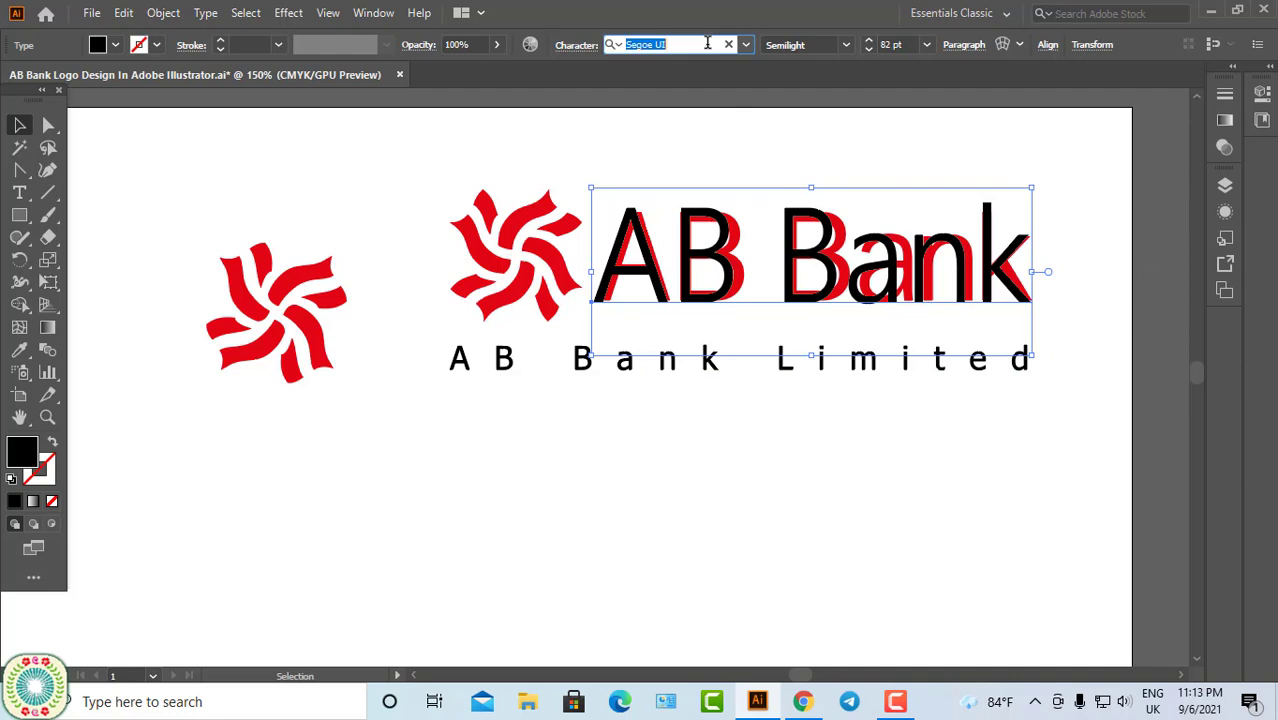
mouse_move(1049, 271)
mouse_down()
mouse_move(1078, 276)
mouse_move(1057, 272)
mouse_up()
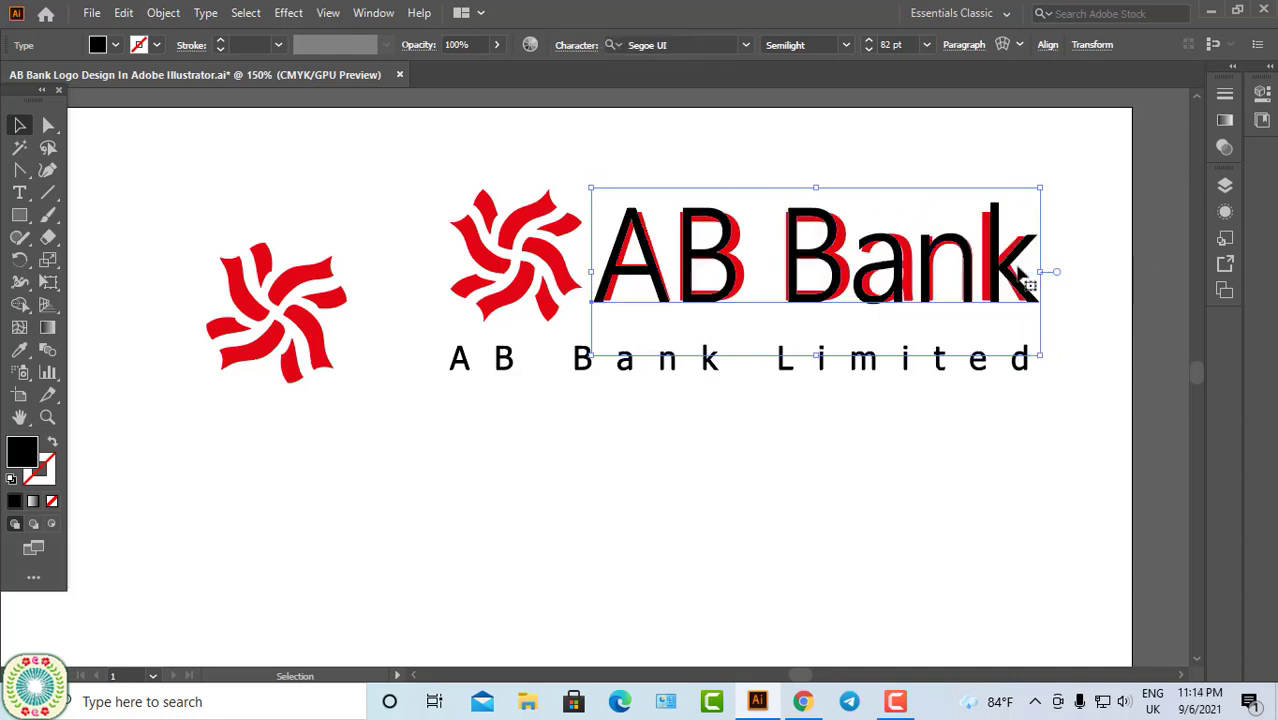
Try the Segoe UI Historic font on the AB Bank text and narrow it toward the reference wordmark's width
click(690, 46)
key(Down)
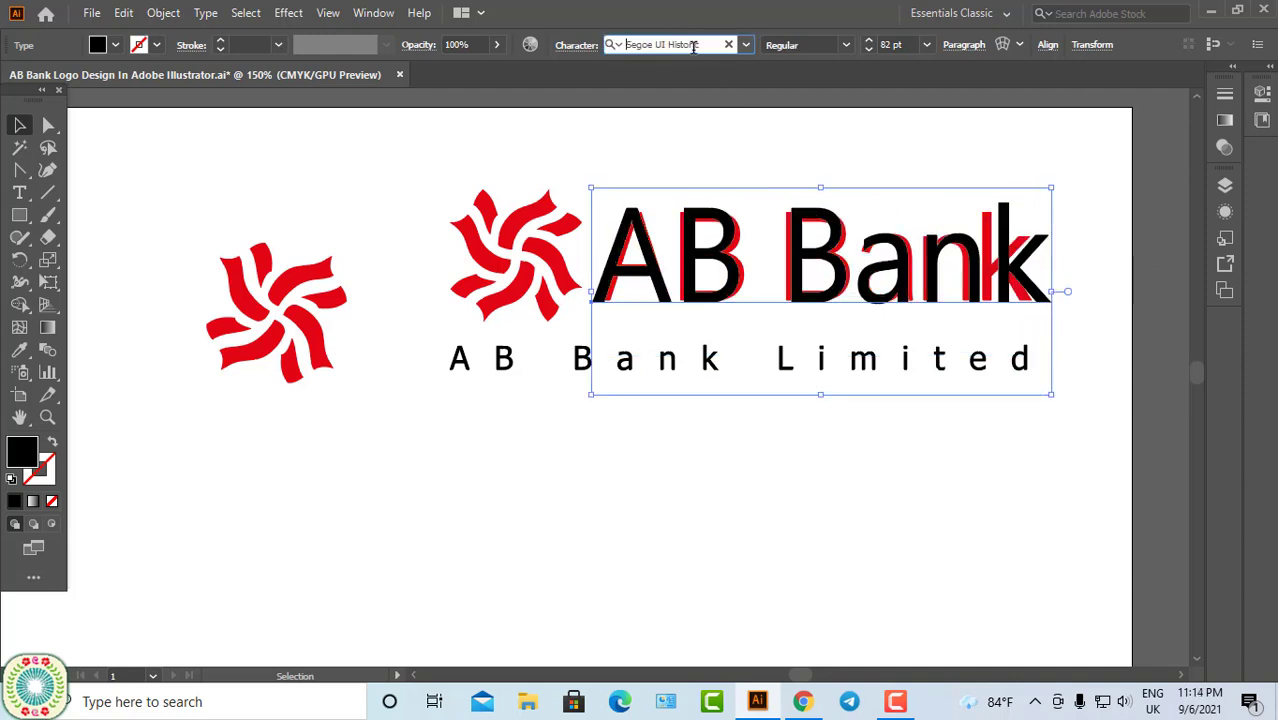
drag(1051, 291, 1036, 290)
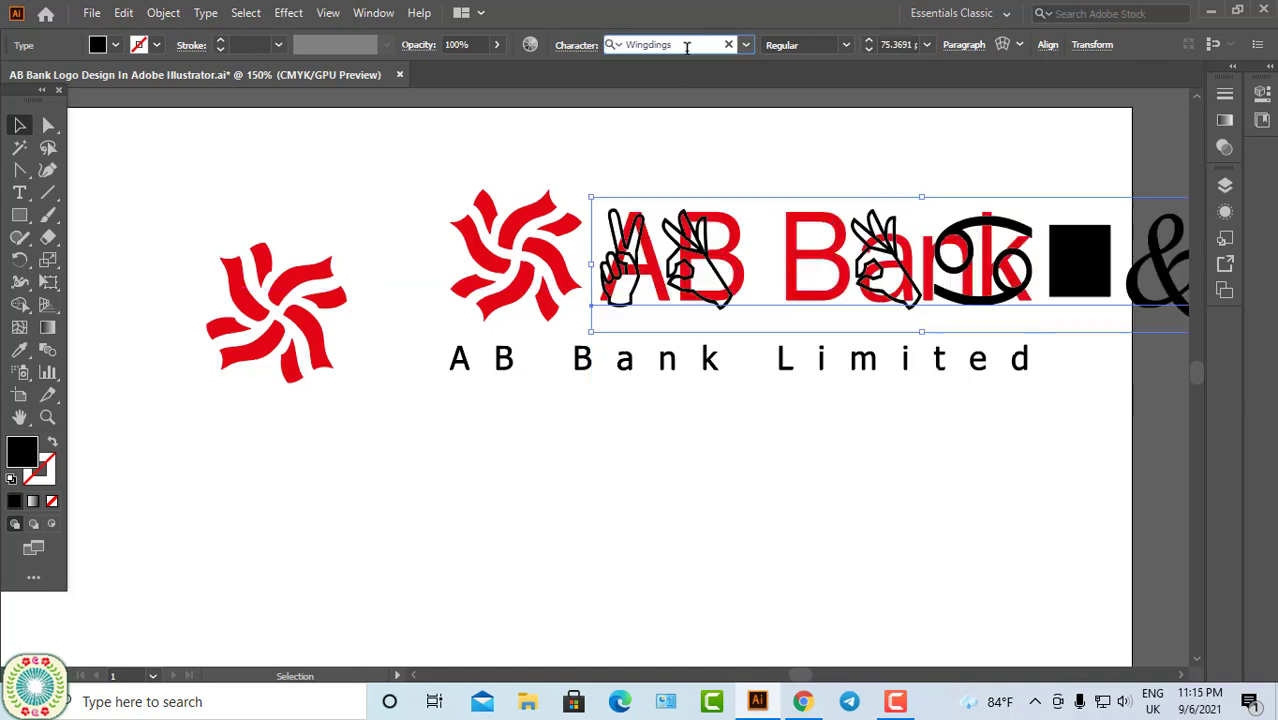
Set the AB Bank text to MS UI Gothic and scale it to about 75 pt to match the reference wordmark's width and height
key(Down)
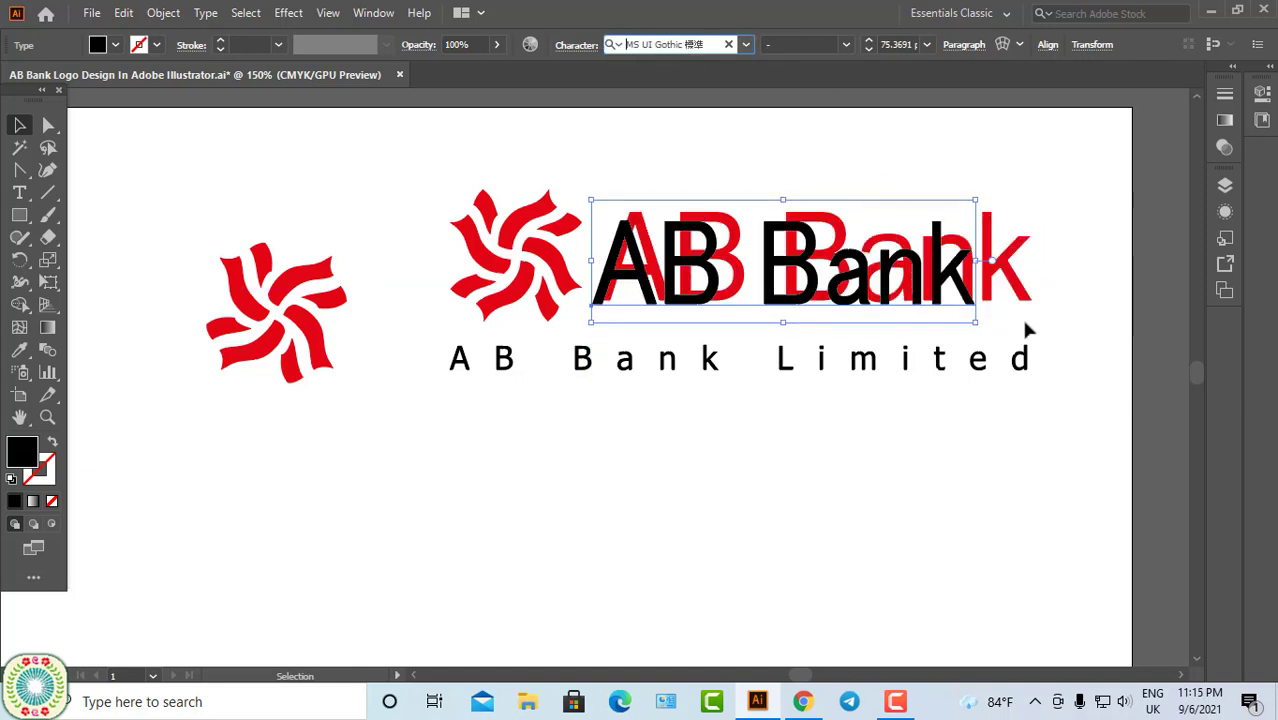
drag(975, 261, 1041, 261)
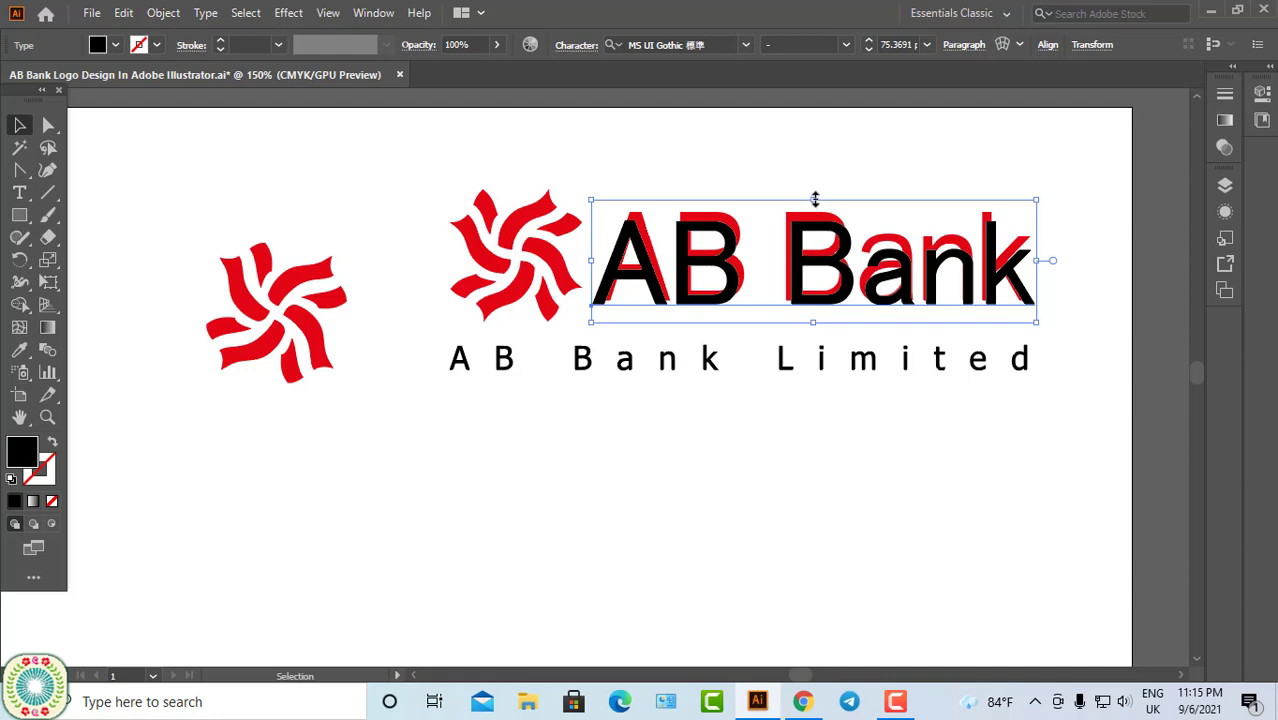
drag(815, 199, 817, 191)
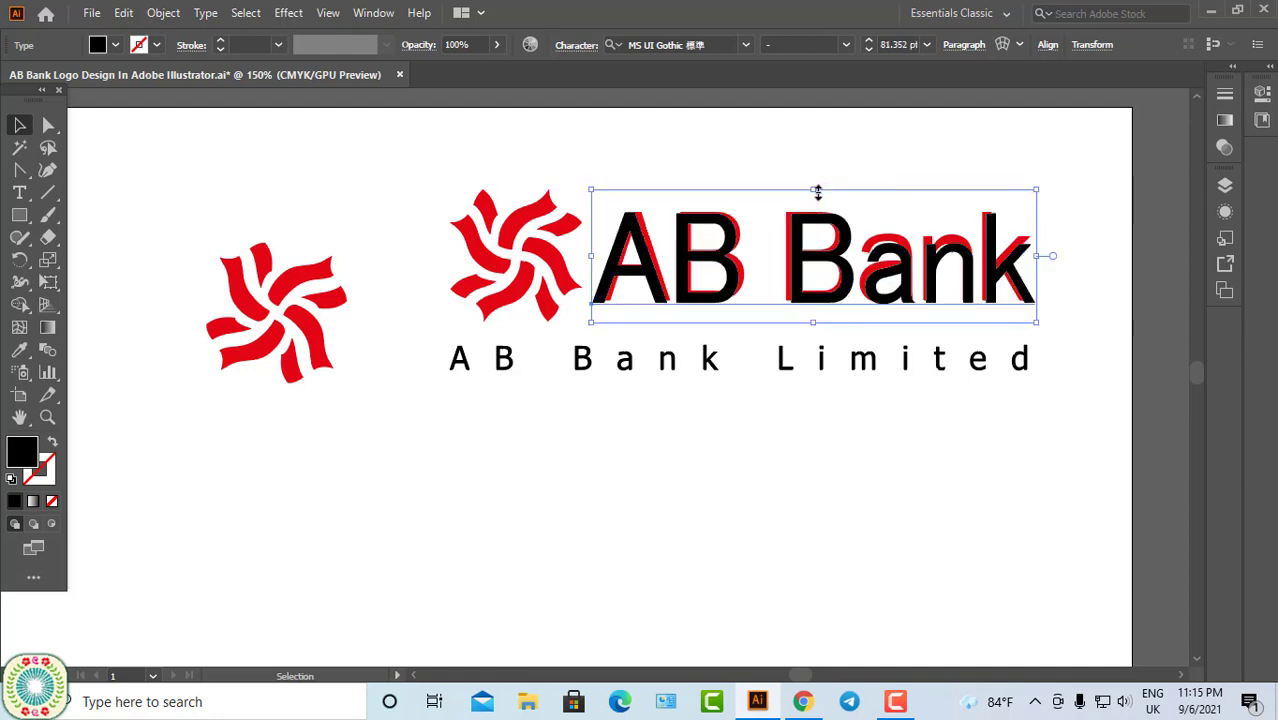
drag(812, 322, 815, 312)
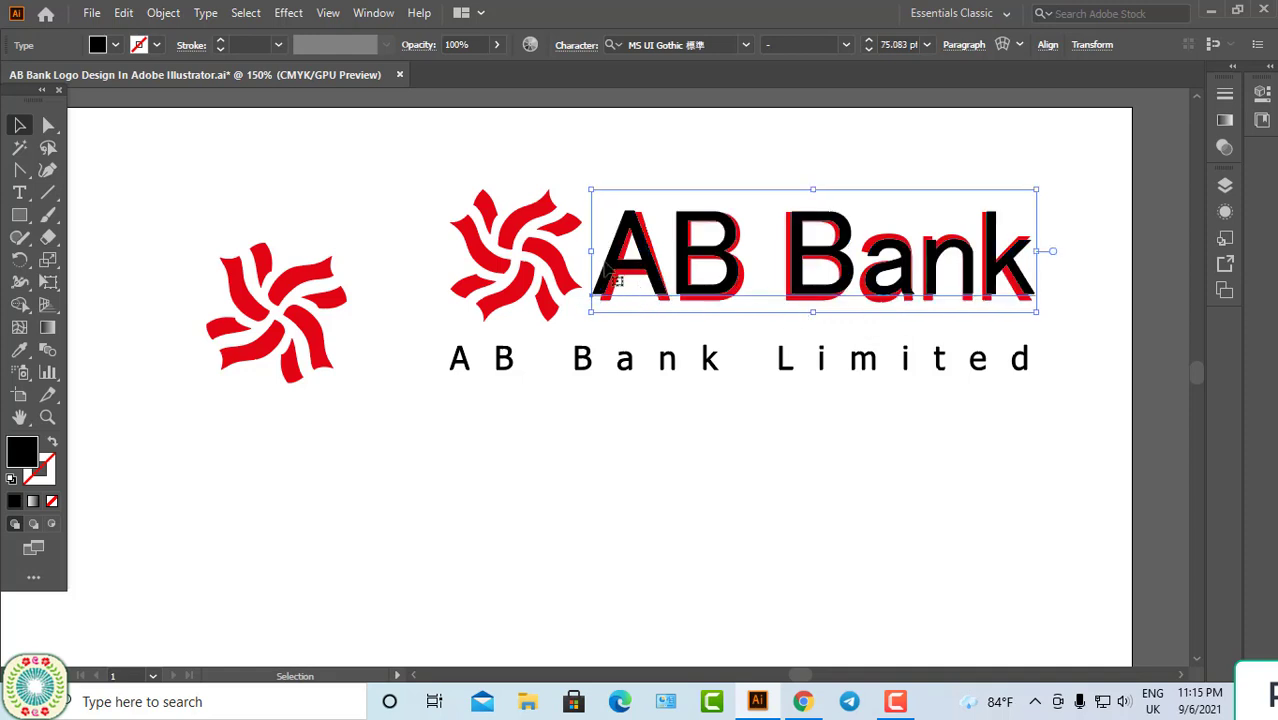
drag(591, 252, 599, 258)
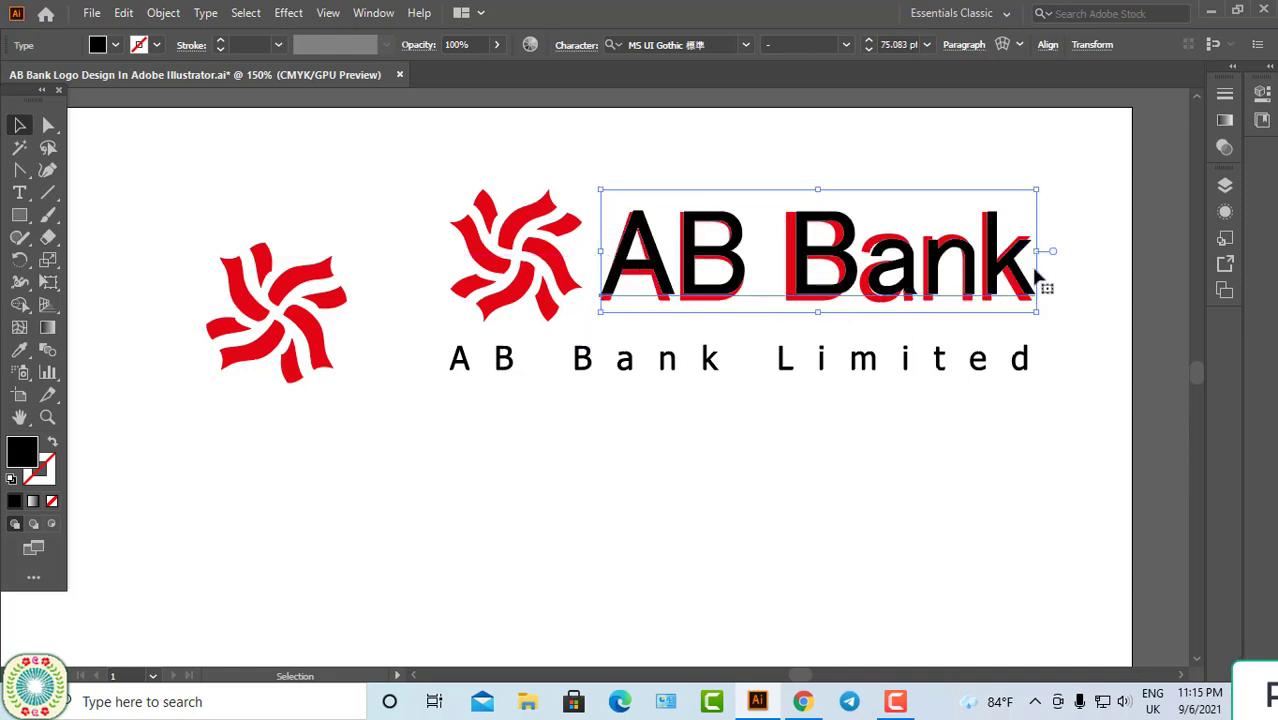
drag(1036, 251, 1033, 253)
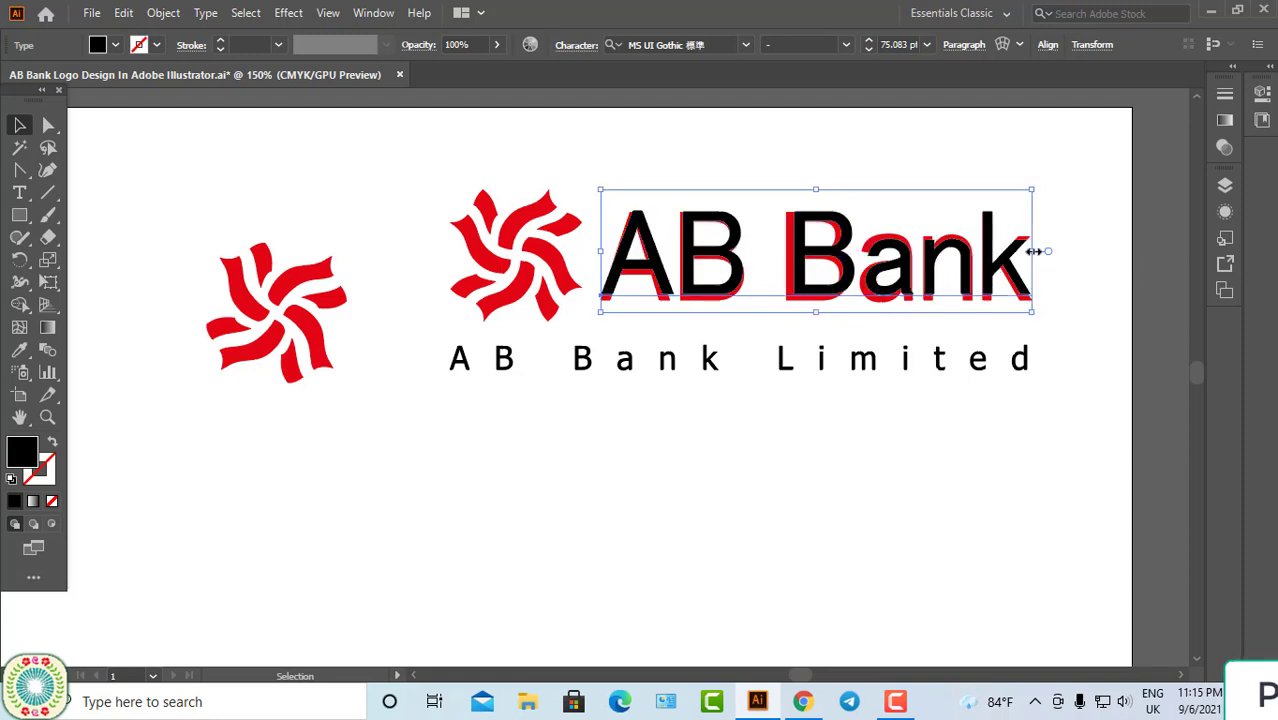
Change the AB Bank text's font to Myanmar Text
click(717, 45)
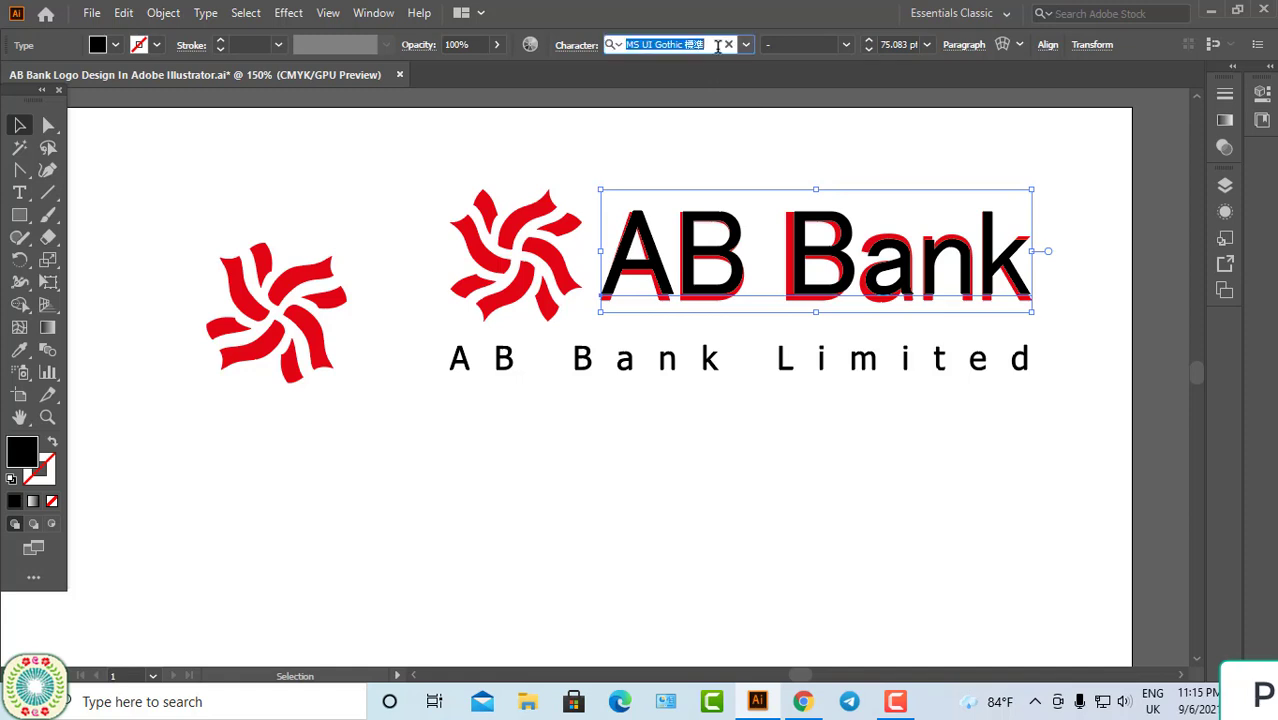
key(Down)
key(Down)
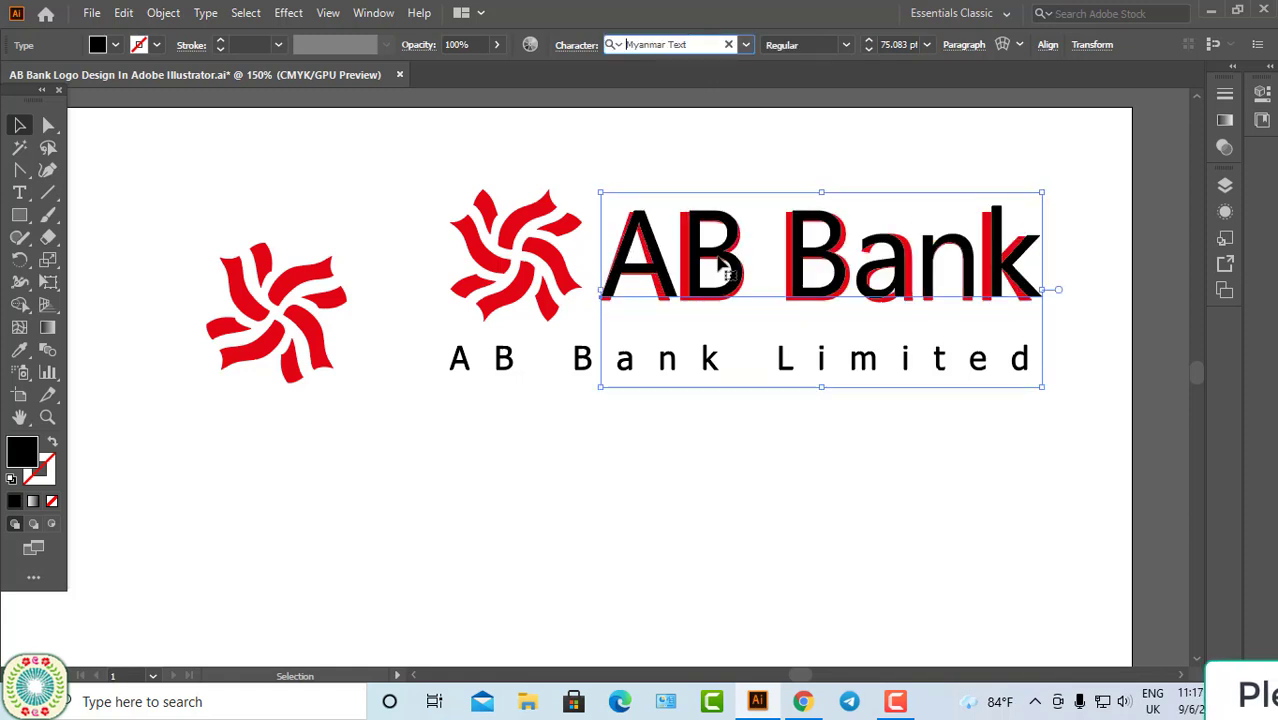
click(355, 180)
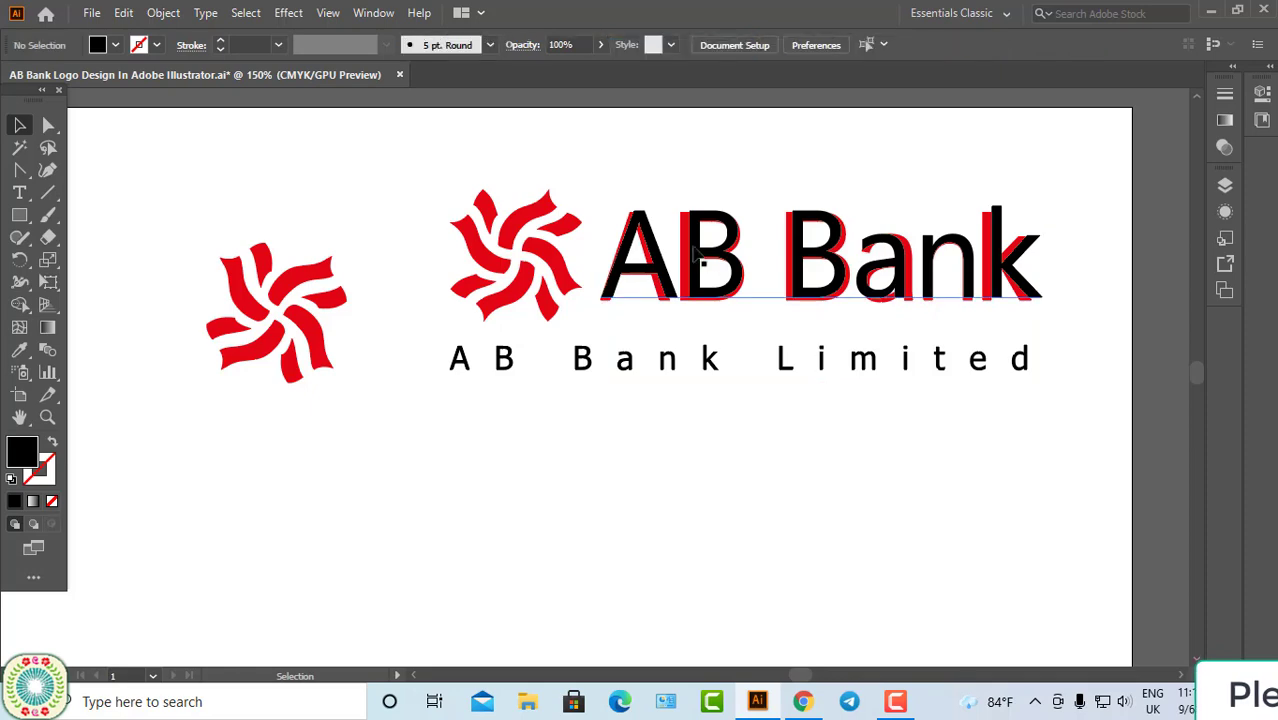
Move the AB Bank text and the grouped red emblem below the reference logo, placing the text to the right of the emblem
drag(703, 262, 466, 488)
key(space)
drag(548, 482, 731, 417)
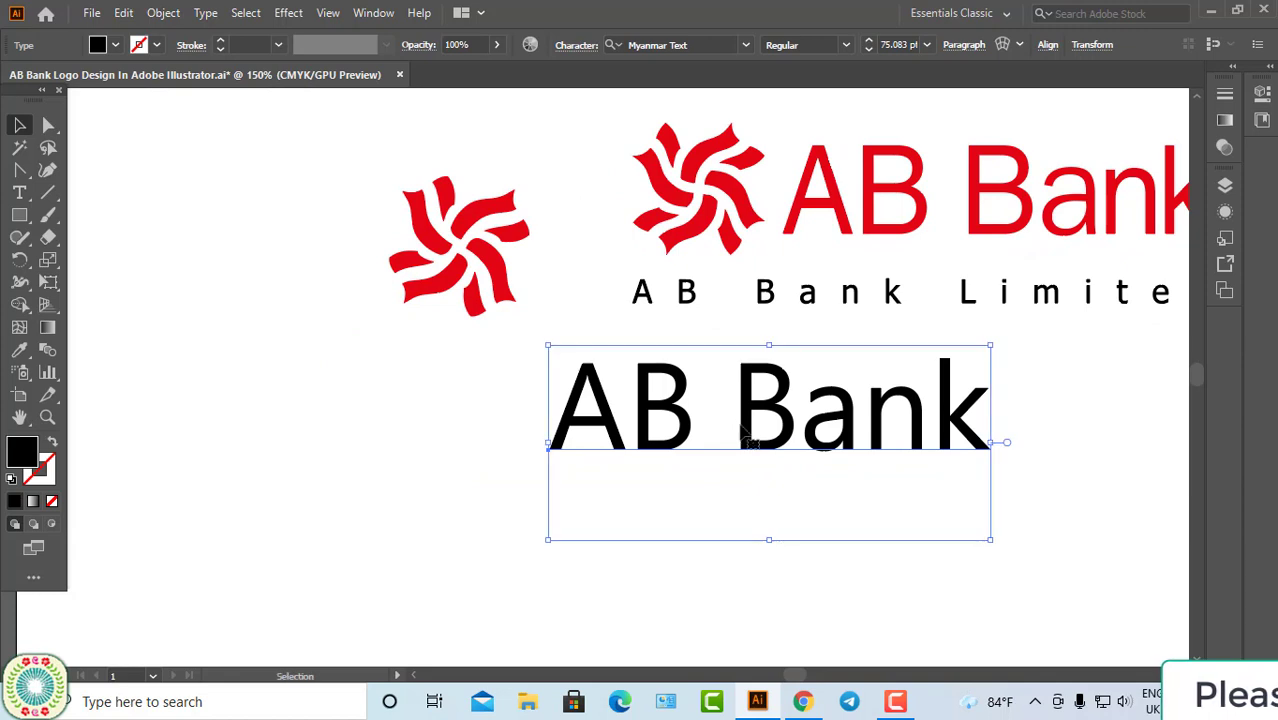
drag(342, 166, 372, 540)
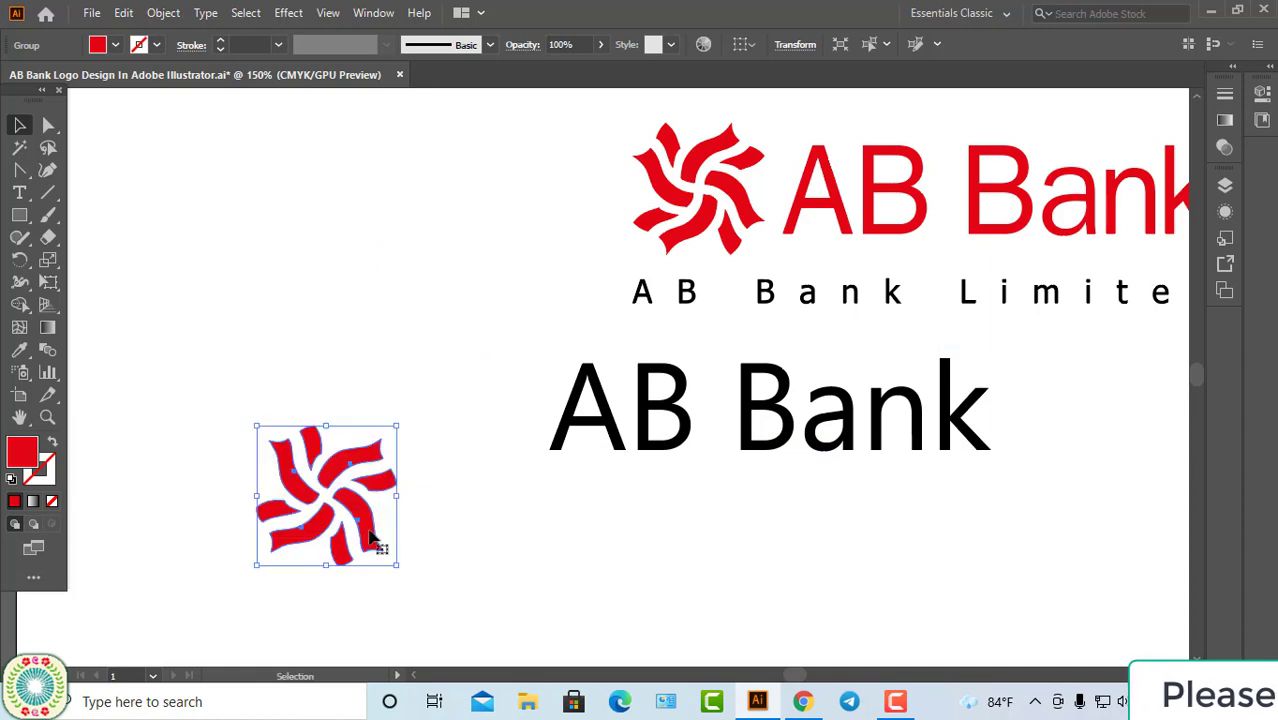
click(608, 419)
drag(608, 419, 537, 481)
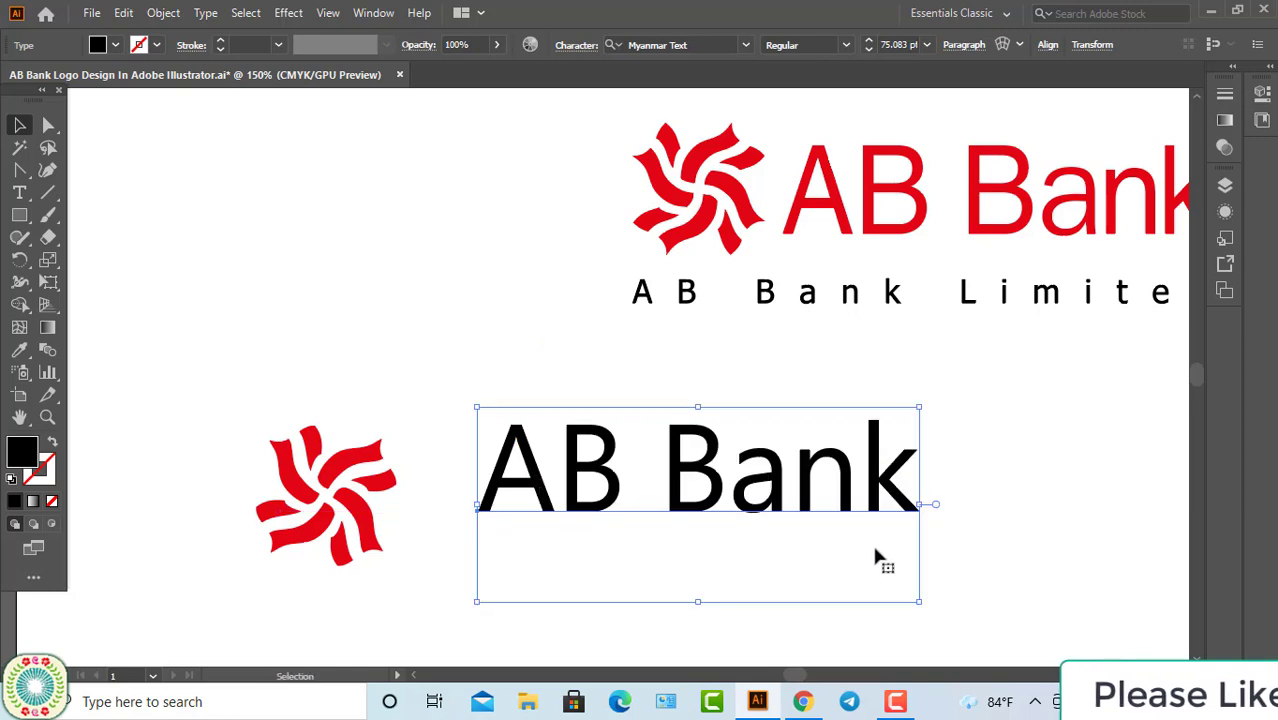
key(space)
mouse_move(937, 533)
mouse_down()
mouse_move(661, 570)
mouse_move(935, 508)
mouse_up()
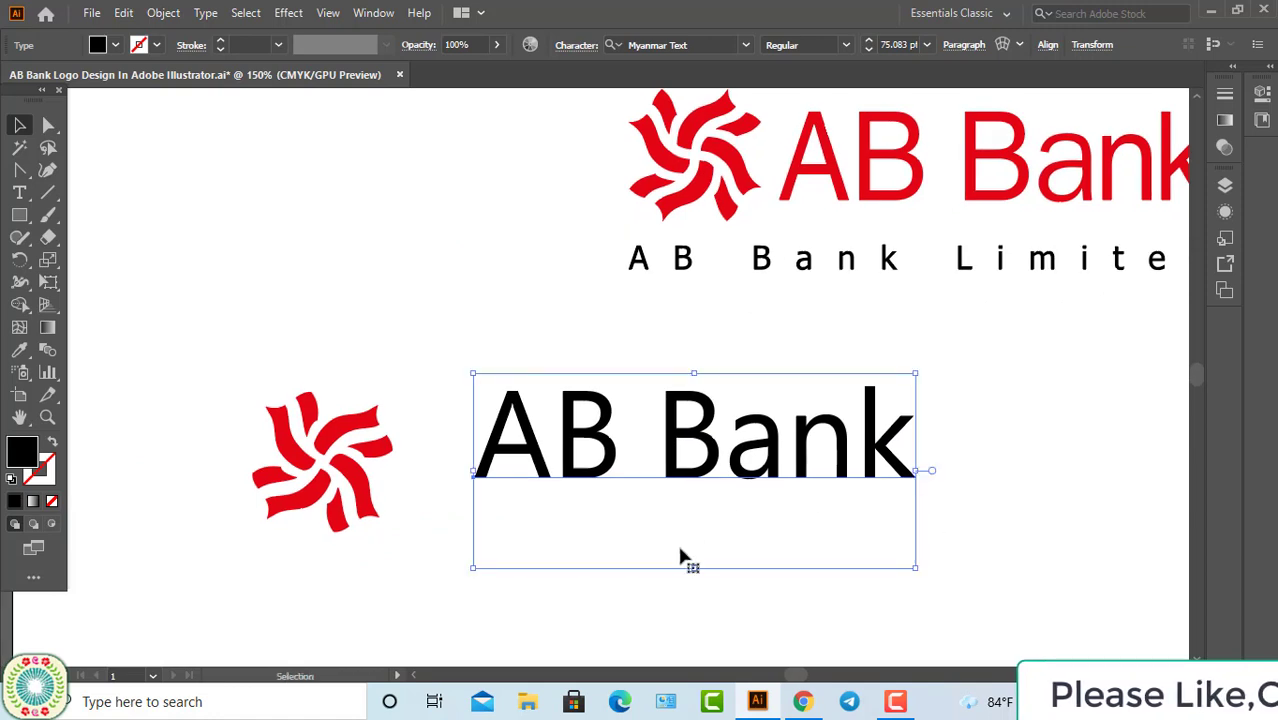
click(410, 536)
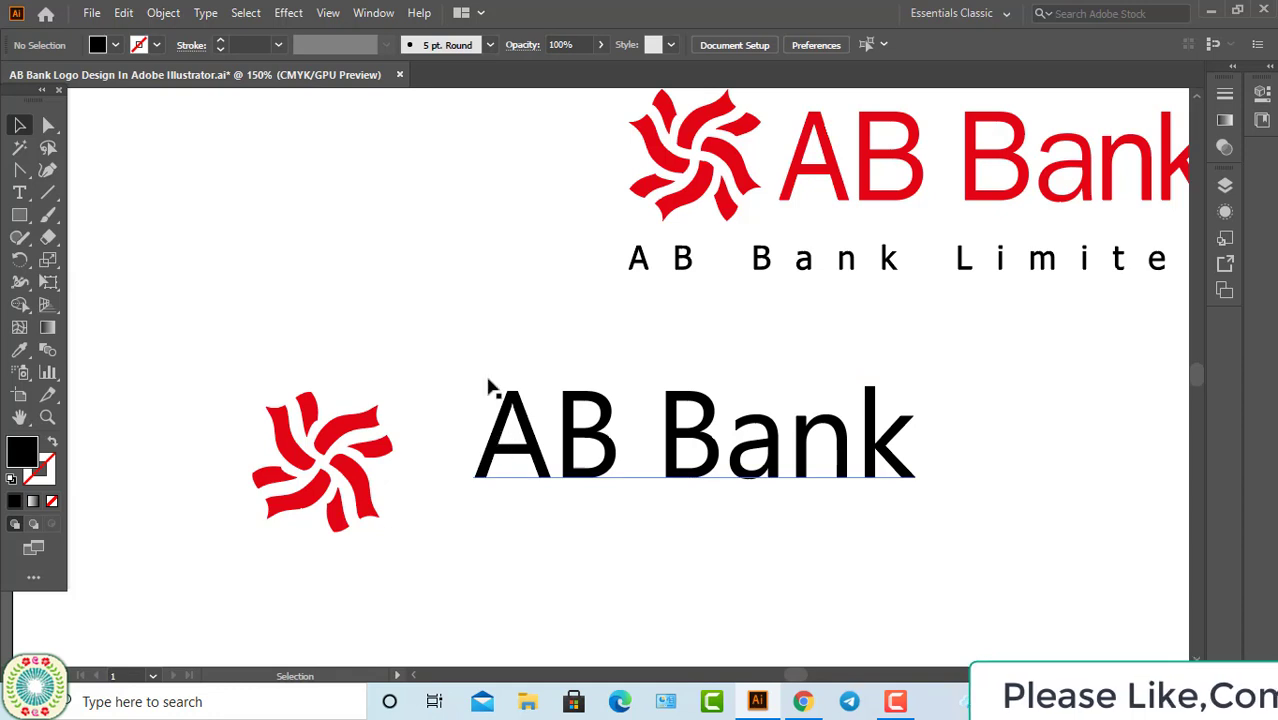
Fill the AB Bank text with the red swatch to match the emblem
click(966, 485)
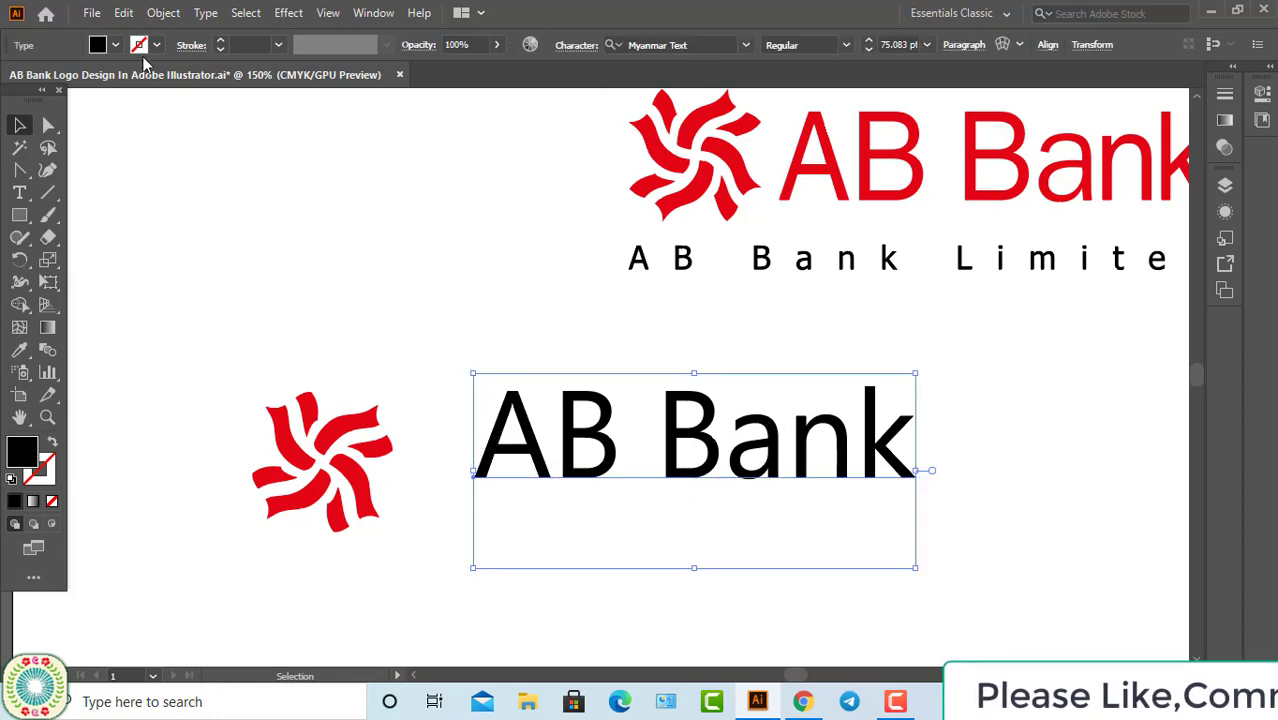
click(115, 45)
click(66, 78)
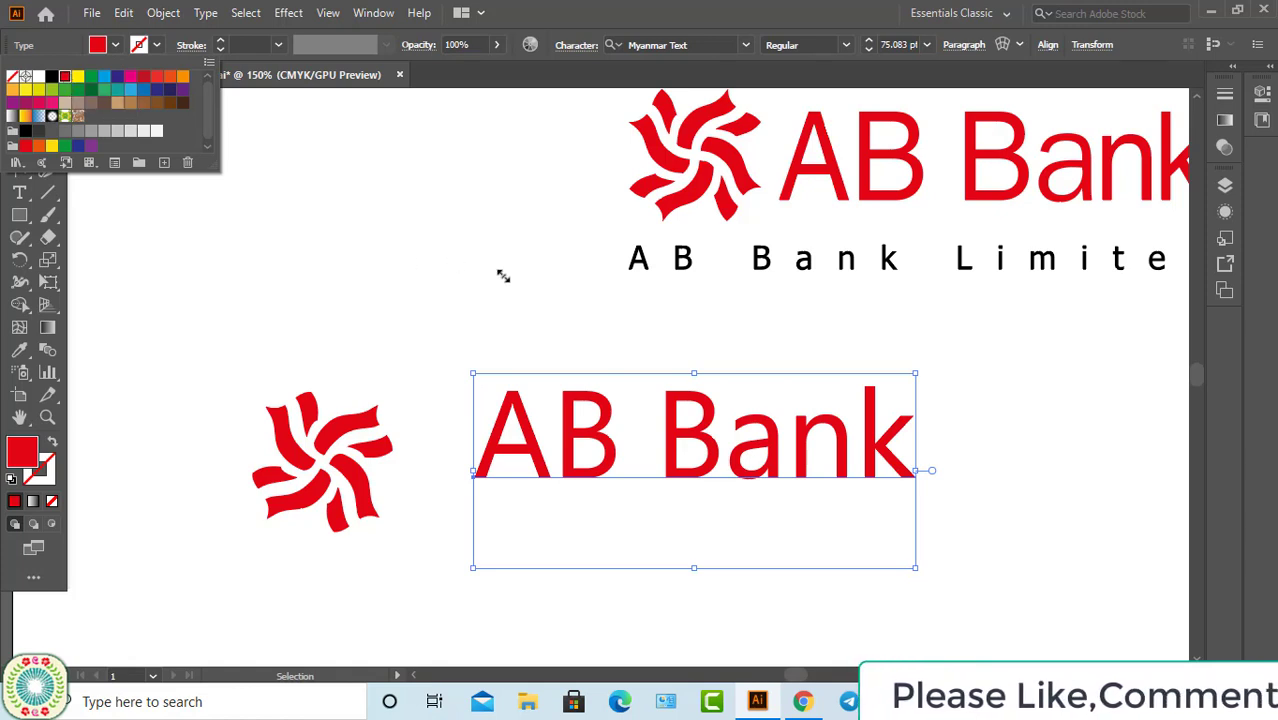
click(468, 267)
click(468, 267)
Start a new point text object in the empty area above the emblem
key(t)
click(240, 218)
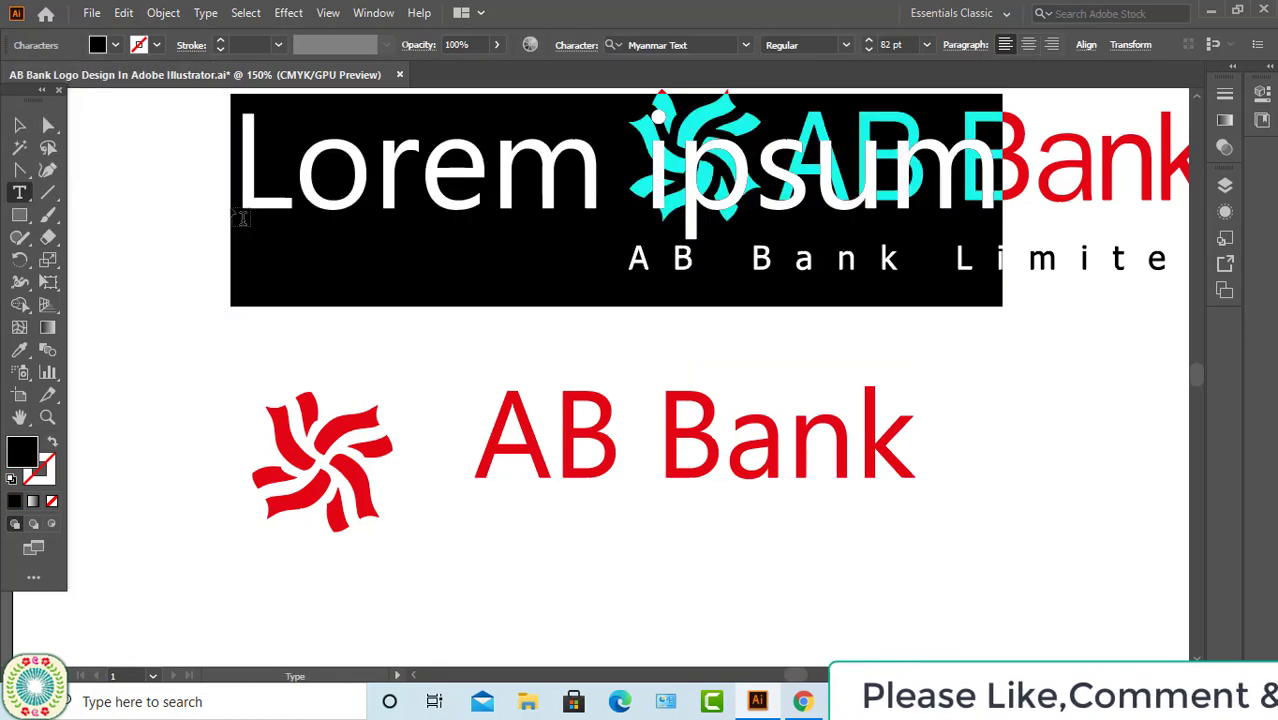